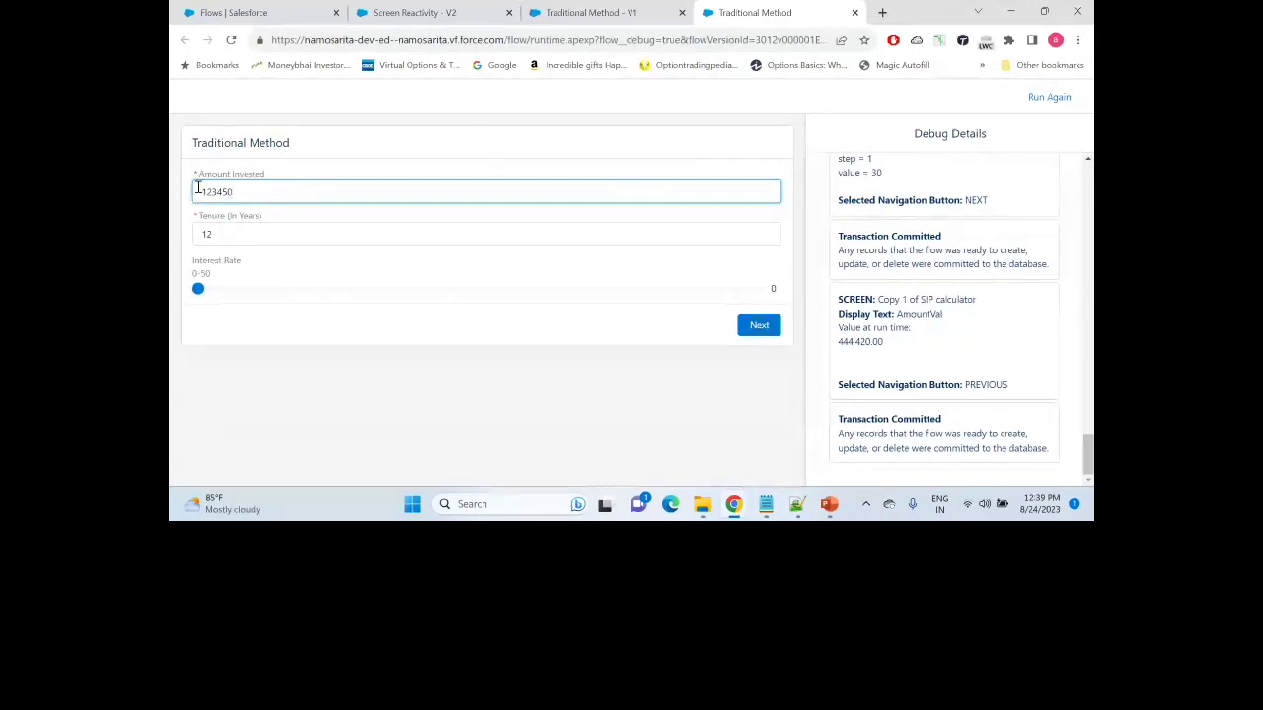
# Step: Set Interest Rate to 12 and submit the 123,450 / 12-year inputs to the result screen
pyautogui.moveTo(198, 288); pyautogui.dragTo(329, 287)
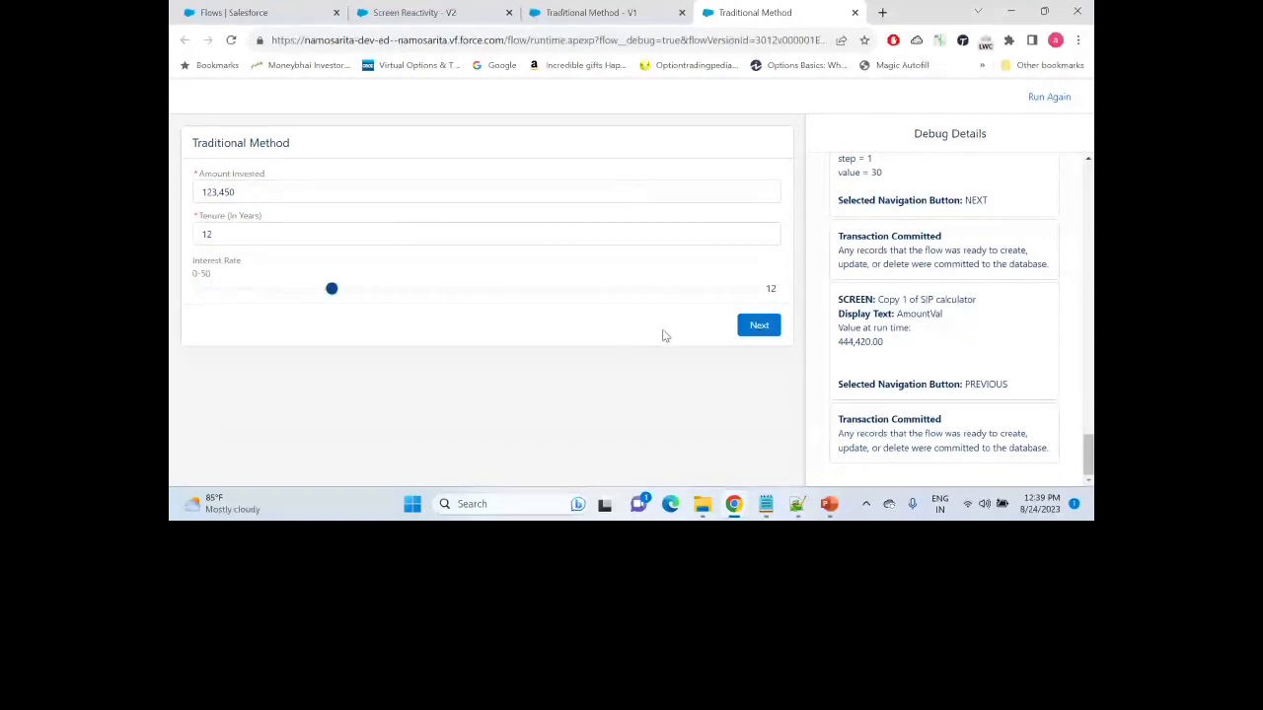
pyautogui.click(755, 333)
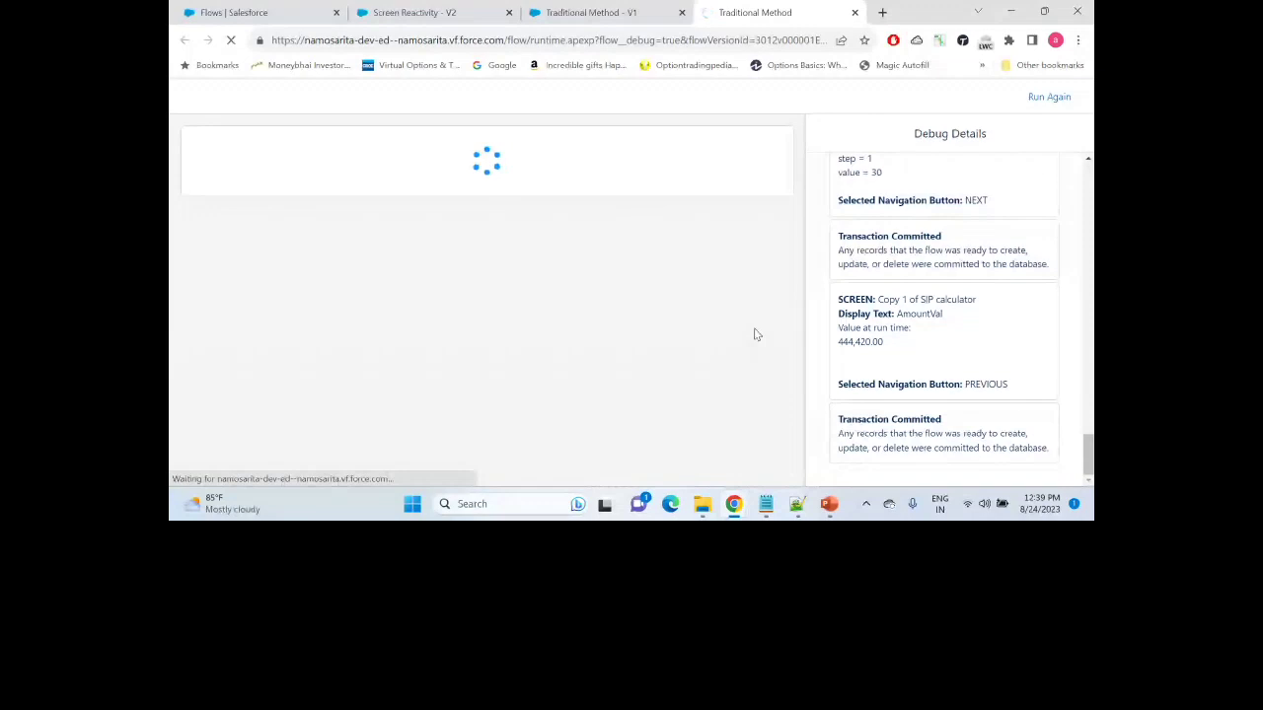
# Step: Reload the debug page and start a fresh Traditional Method run
pyautogui.click(641, 43)
pyautogui.press('Return')
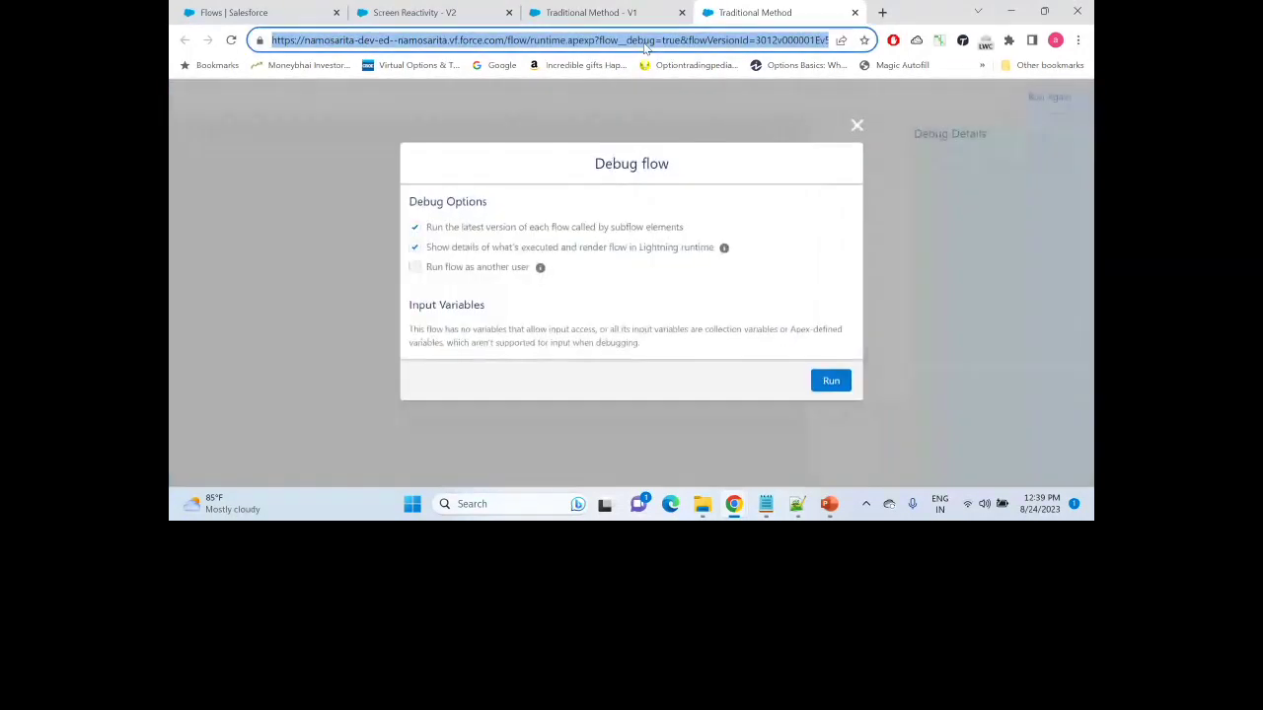
pyautogui.click(833, 384)
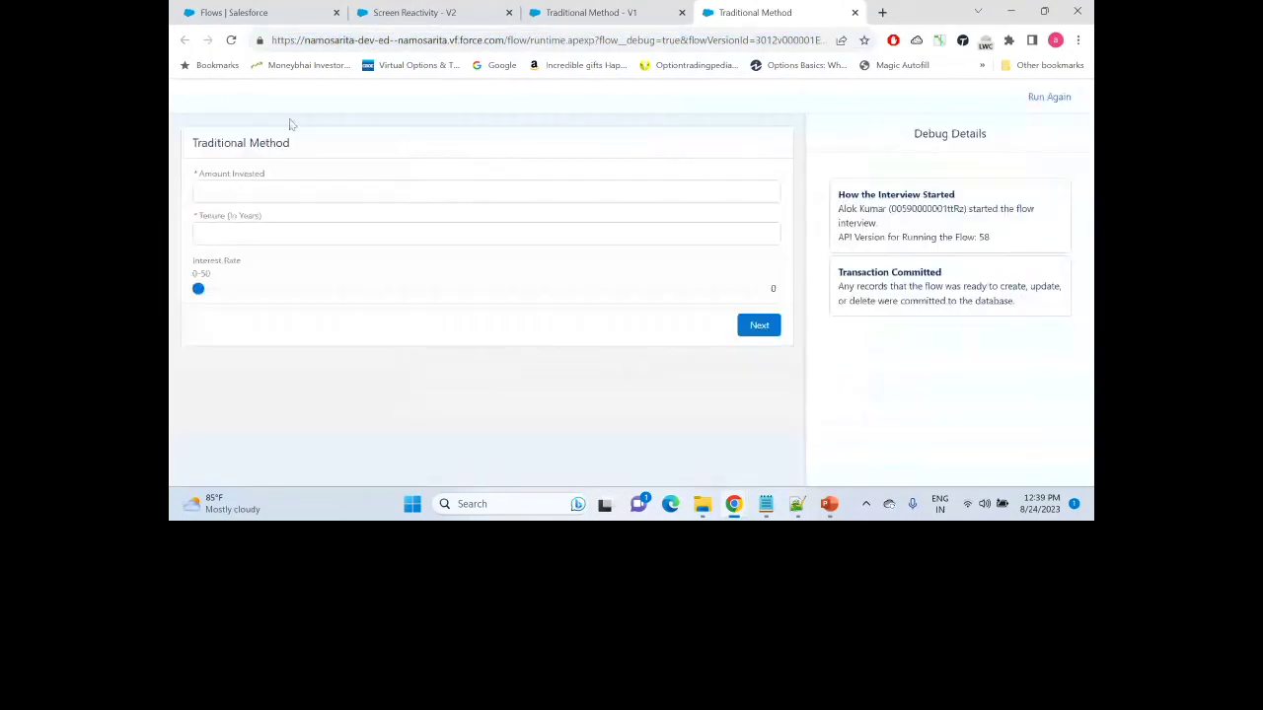
# Step: Calculate 12,345 over 10 years at 10%, view AmountVal 12,345.00, then return to the input screen
pyautogui.click(231, 193)
pyautogui.write('12,345')
pyautogui.click(219, 234)
pyautogui.write('10')
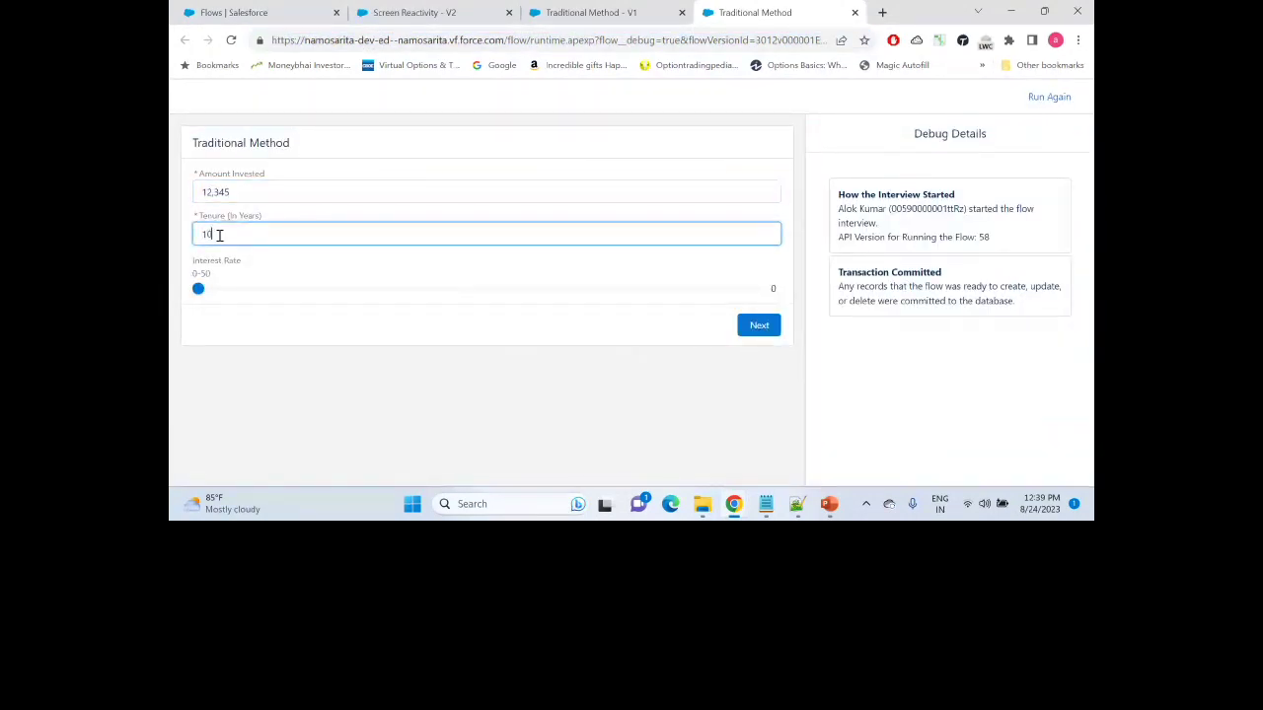
pyautogui.moveTo(198, 288); pyautogui.dragTo(309, 288)
pyautogui.click(759, 327)
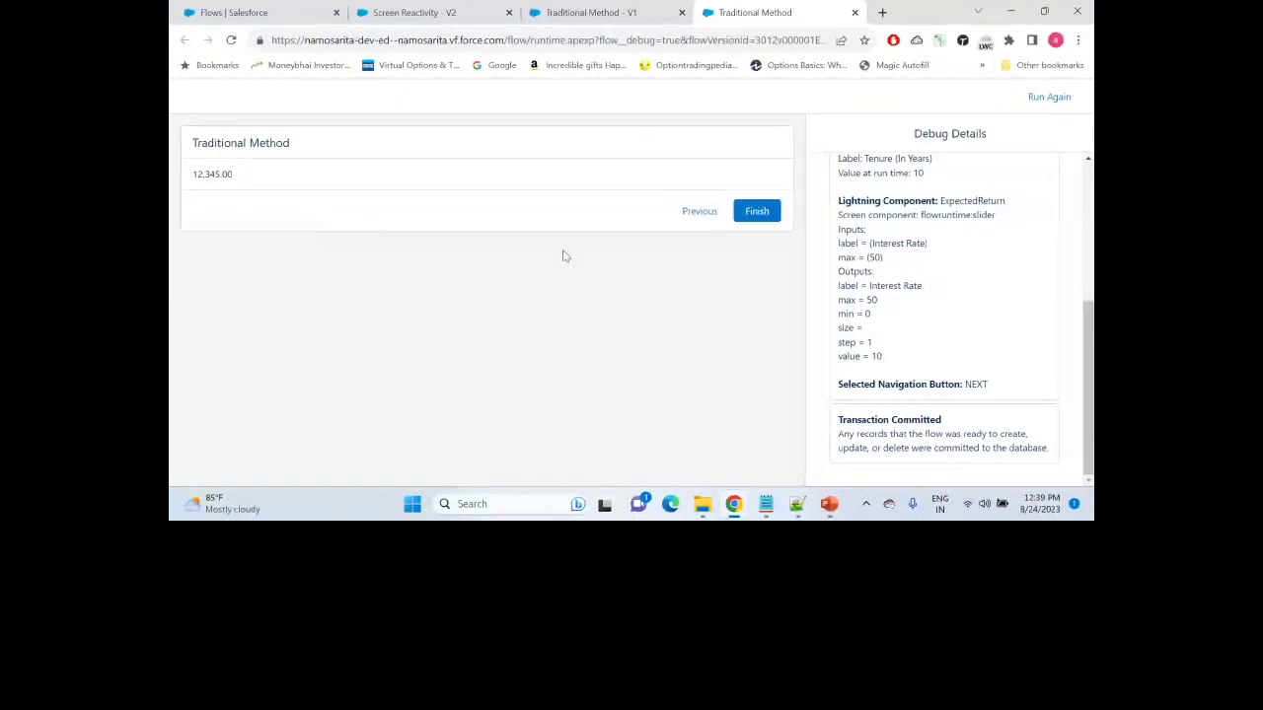
pyautogui.click(699, 215)
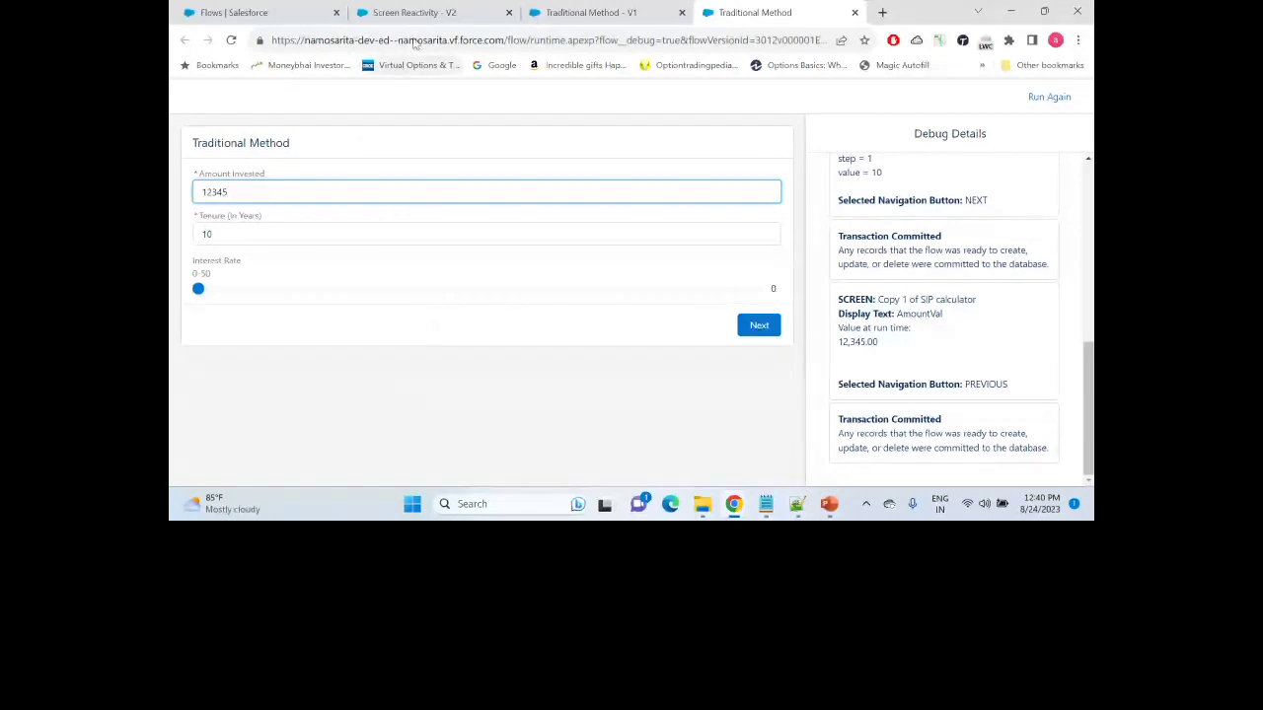
# Step: Start a debug run of the Screen Reactivity - V2 flow
pyautogui.click(432, 14)
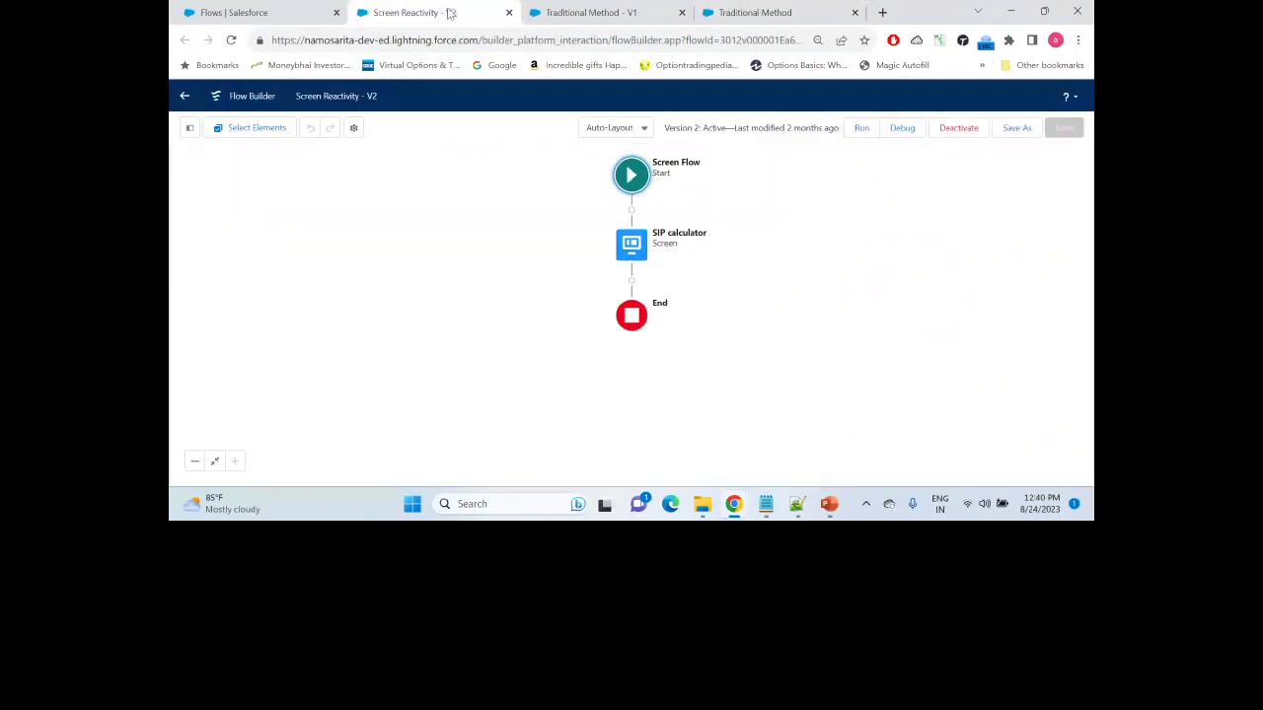
pyautogui.click(900, 130)
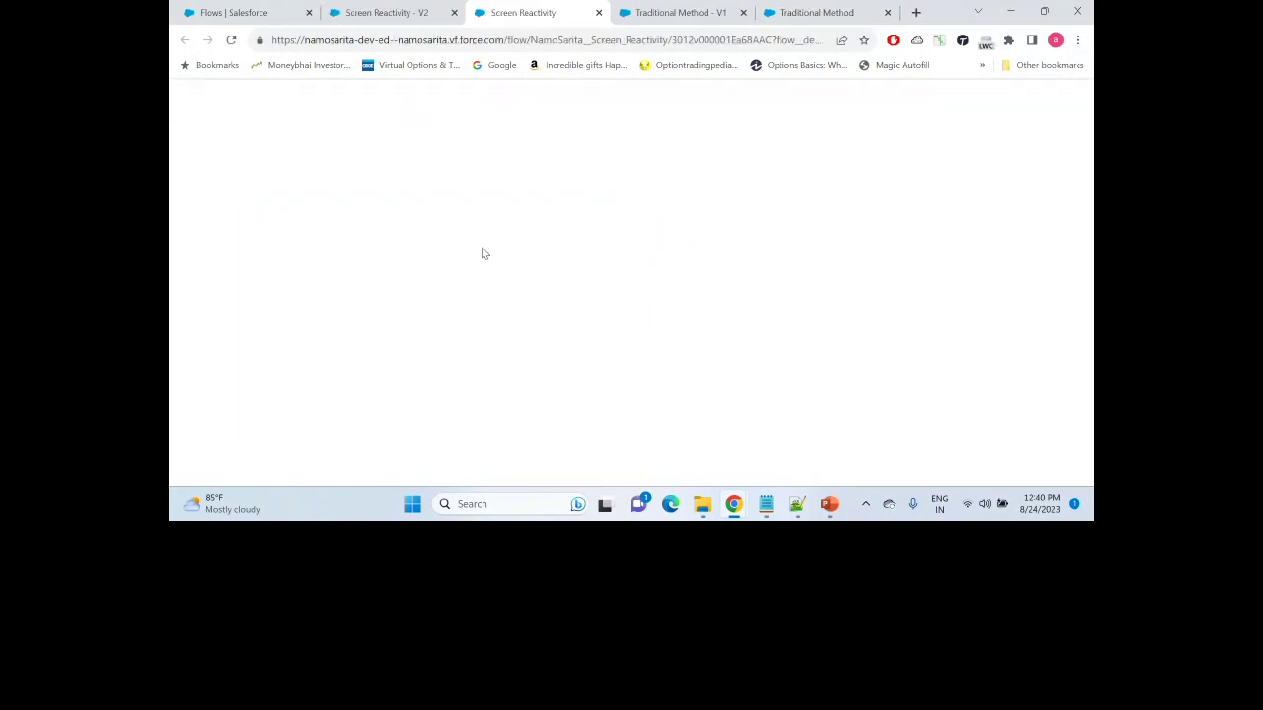
pyautogui.click(667, 9)
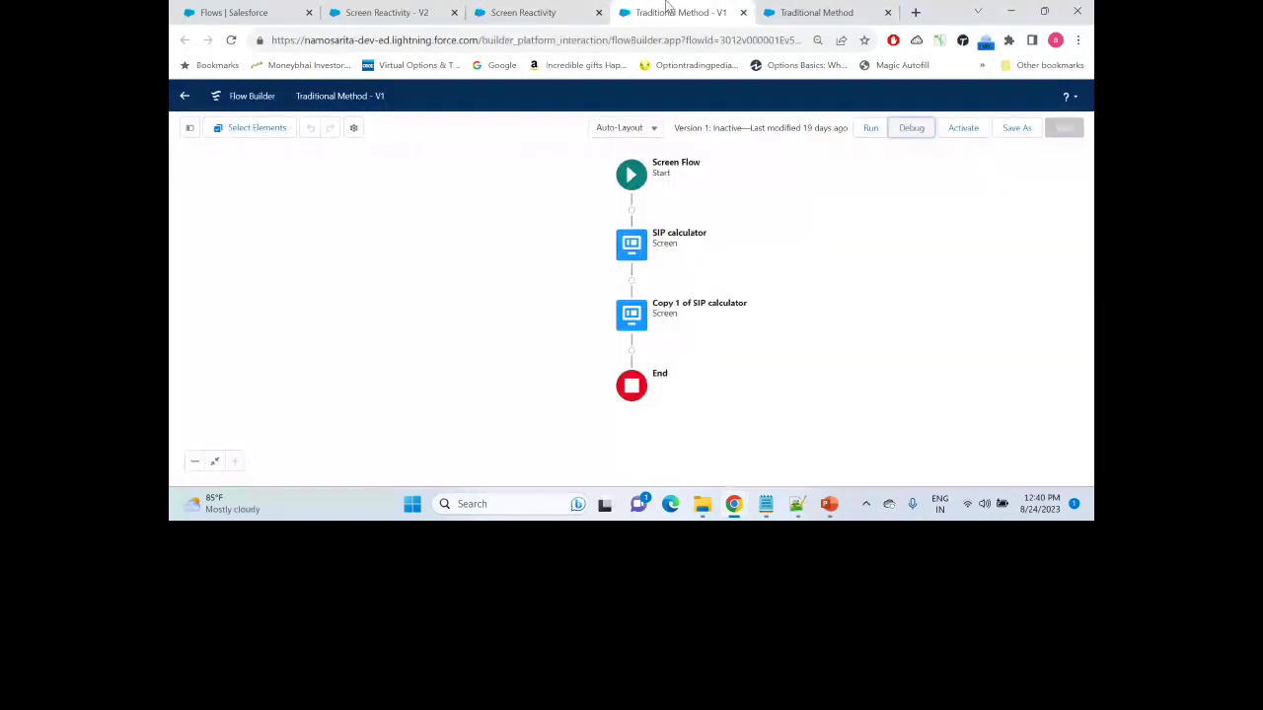
pyautogui.click(520, 8)
pyautogui.click(839, 385)
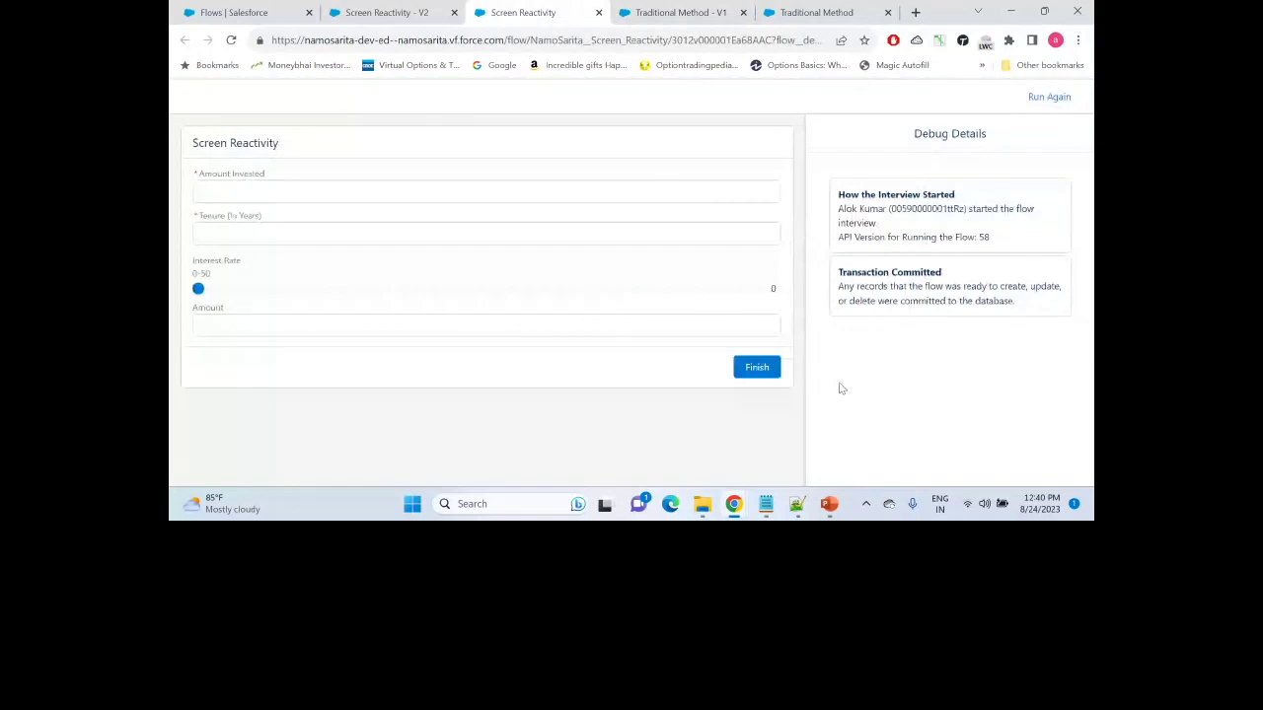
# Step: Enter 123456 invested for 15 years and slide the rate to 4, giving Amount 74,073.60
pyautogui.click(405, 193)
pyautogui.write('123456')
pyautogui.click(296, 235)
pyautogui.write('15')
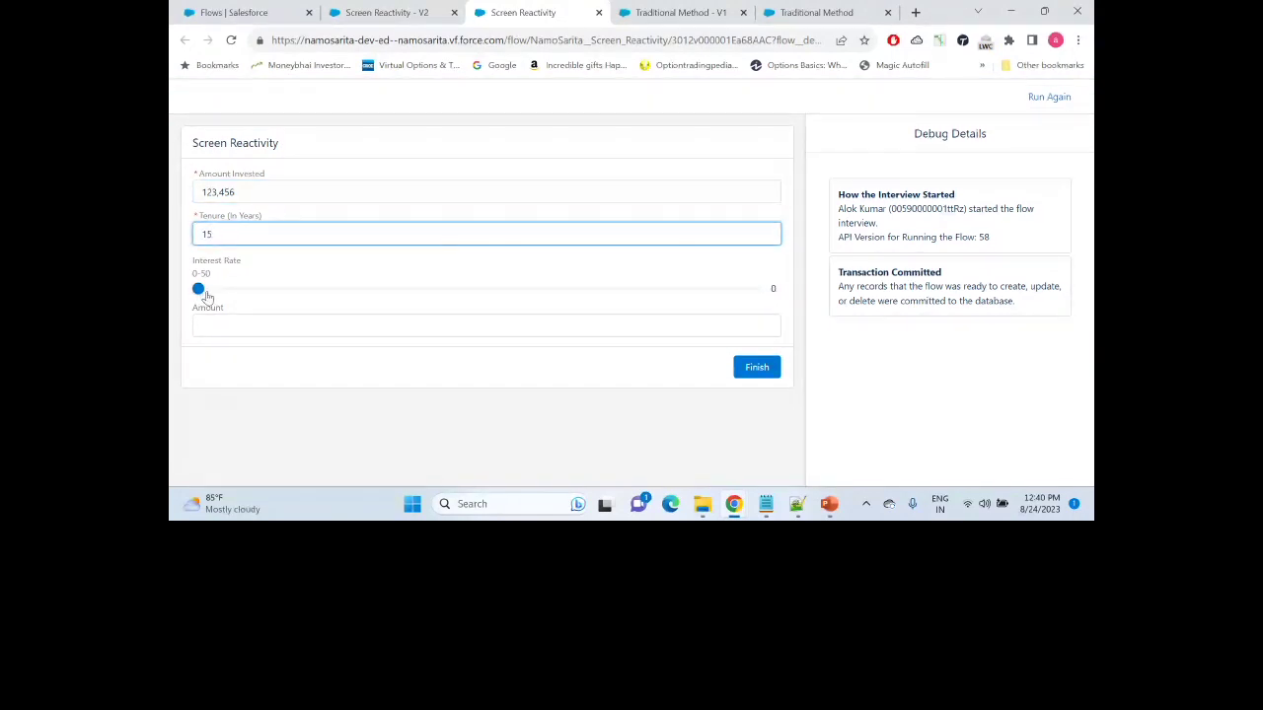
pyautogui.moveTo(198, 289); pyautogui.dragTo(244, 291)
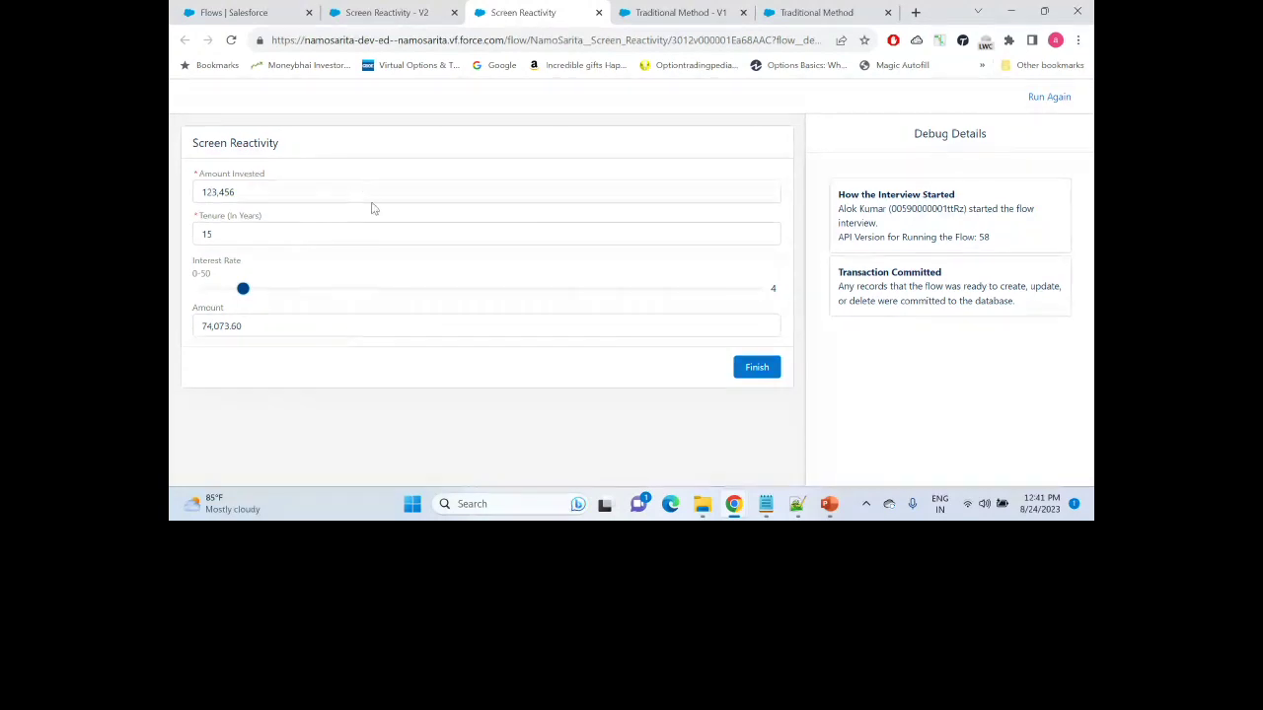
# Step: Append 77777 to Amount Invested so Amount becomes 7,407,406,666.20, then show the Setup Flows list
pyautogui.click(377, 330)
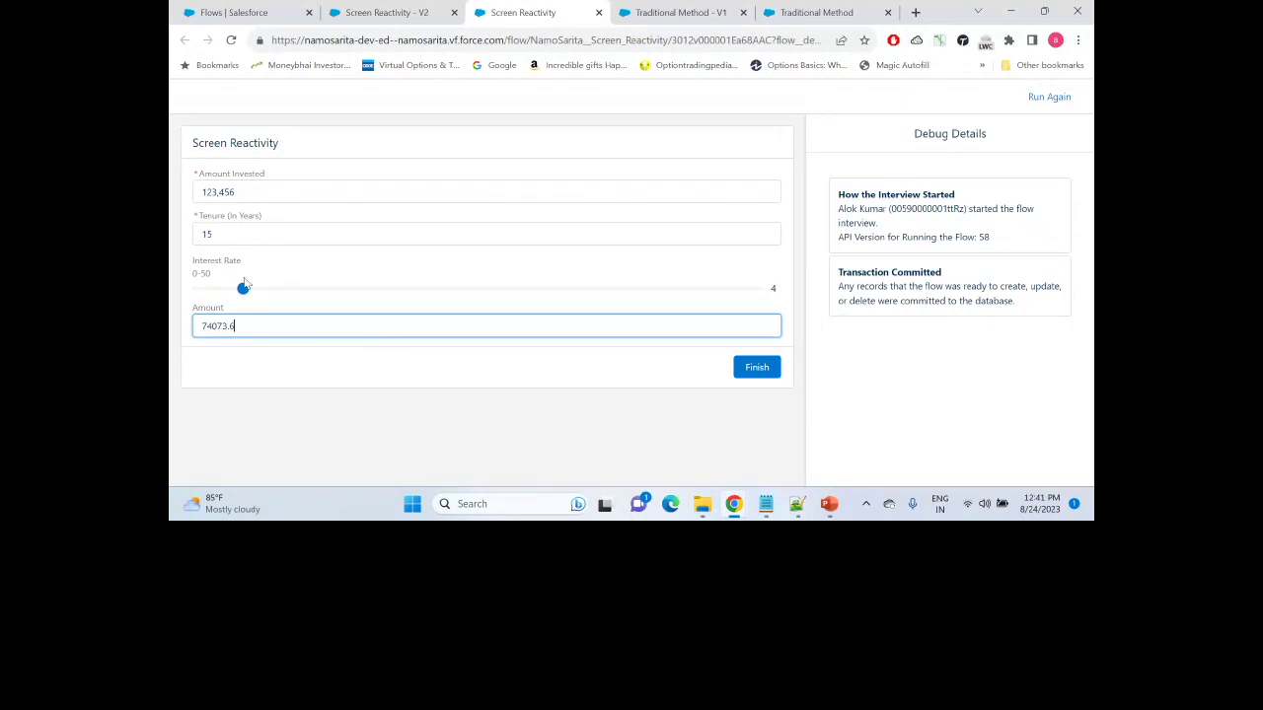
pyautogui.click(277, 196)
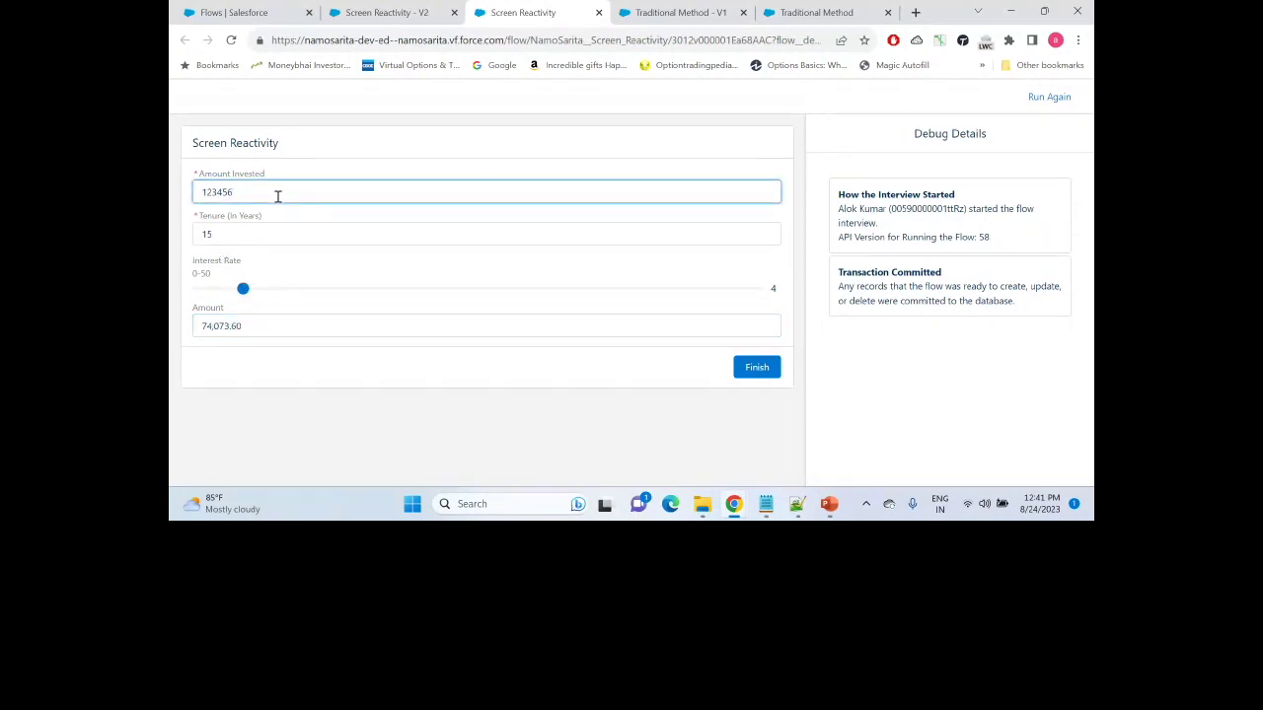
pyautogui.write('77777')
pyautogui.click(247, 11)
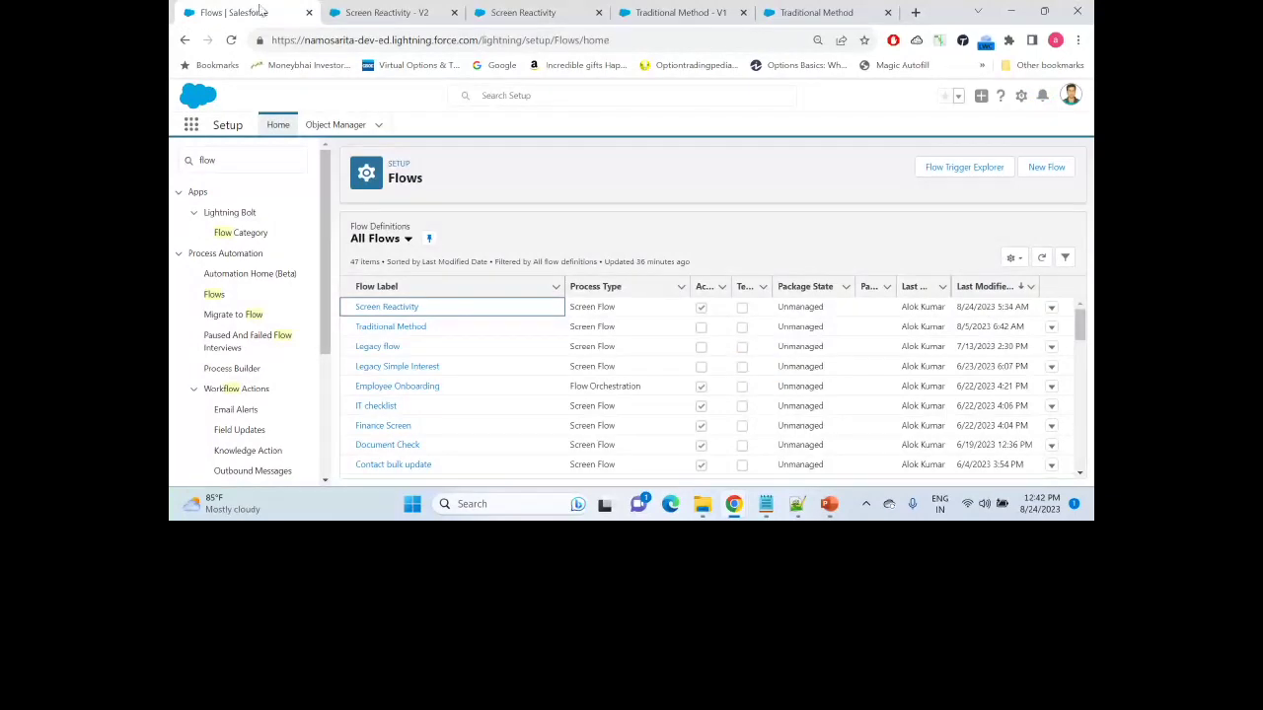
# Step: Find Process Automation Settings via Quick Find 'process aut' and verify Opt in to Reactive Screens Beta is checked
pyautogui.click(203, 159)
pyautogui.write('pro')
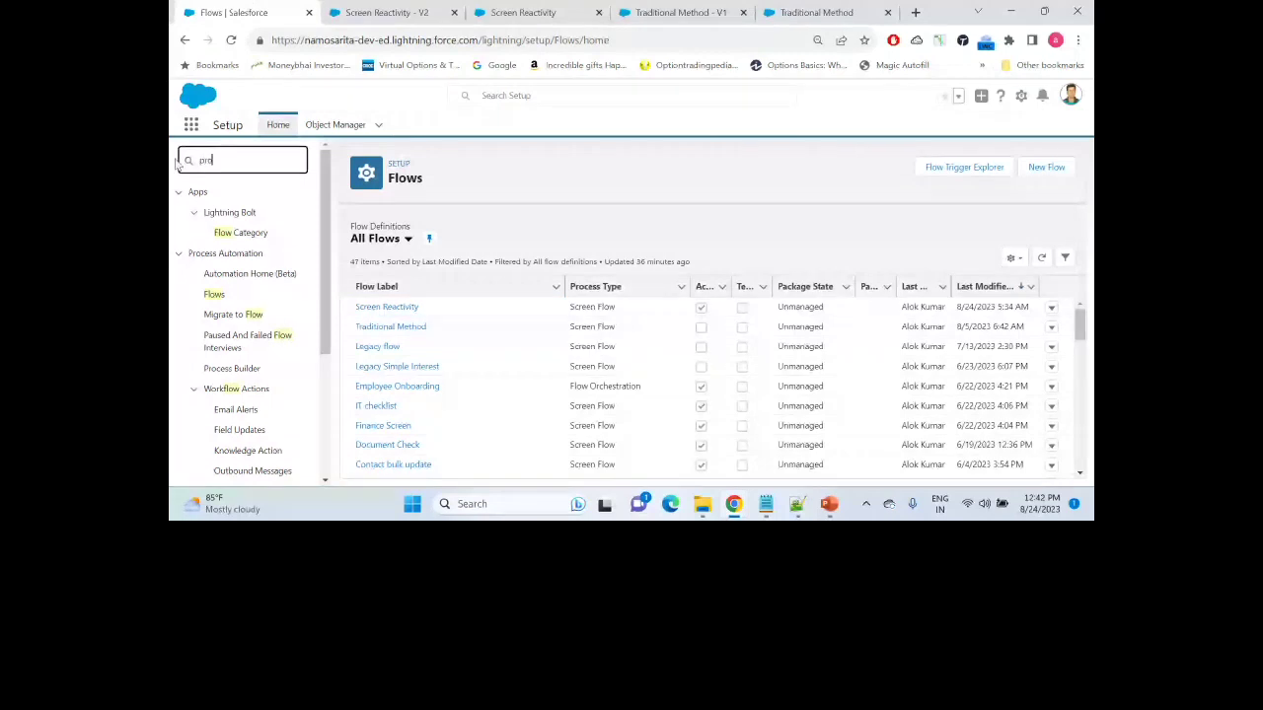
pyautogui.write('cess aut')
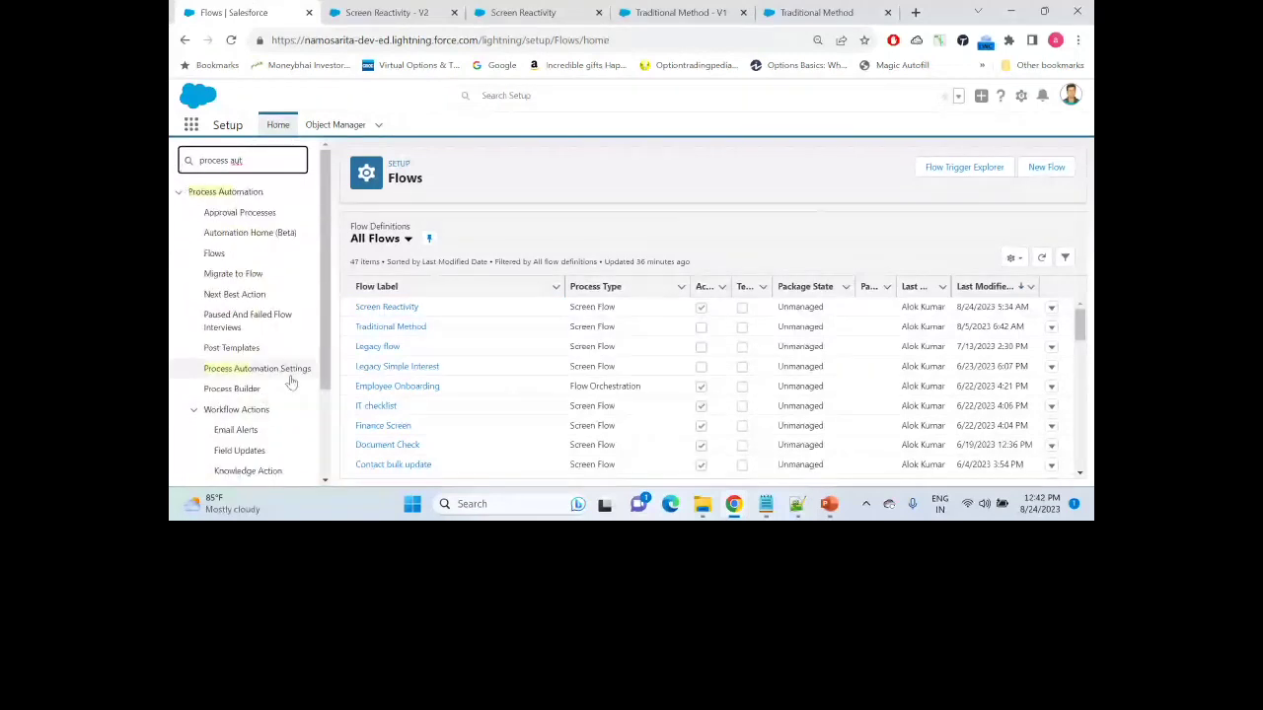
pyautogui.click(291, 371)
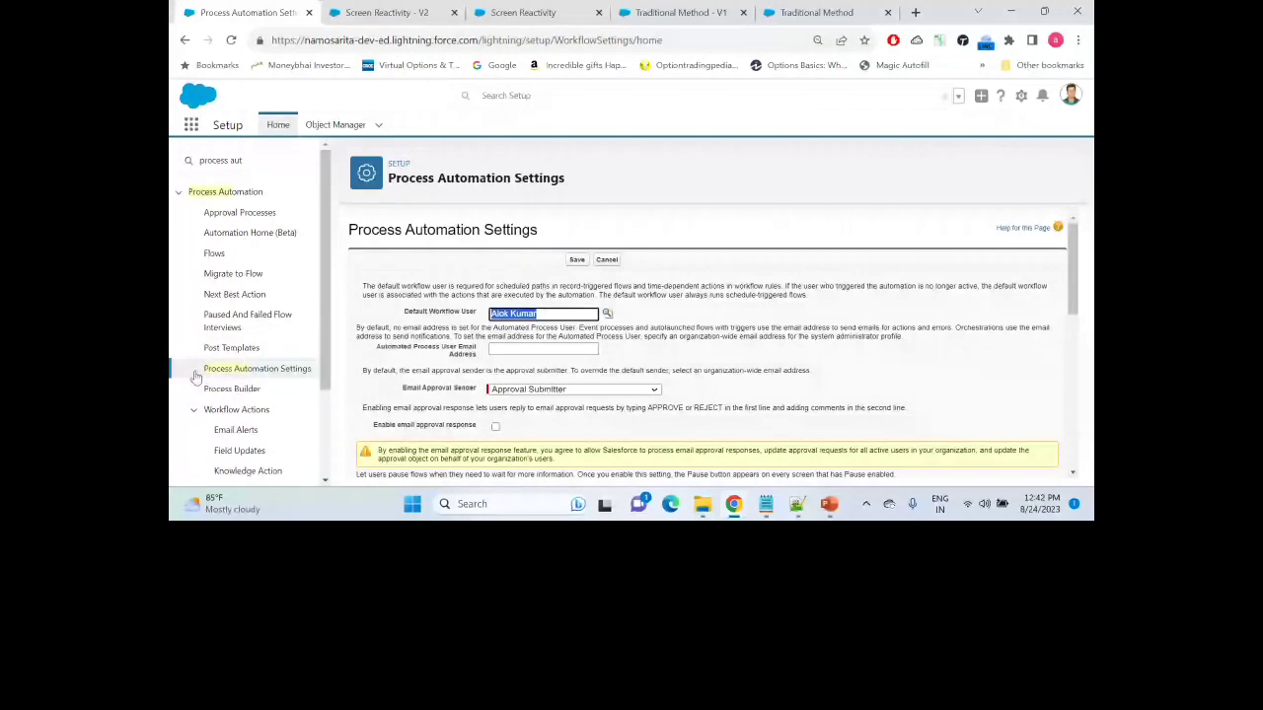
pyautogui.moveTo(1072, 286); pyautogui.dragTo(1065, 463)
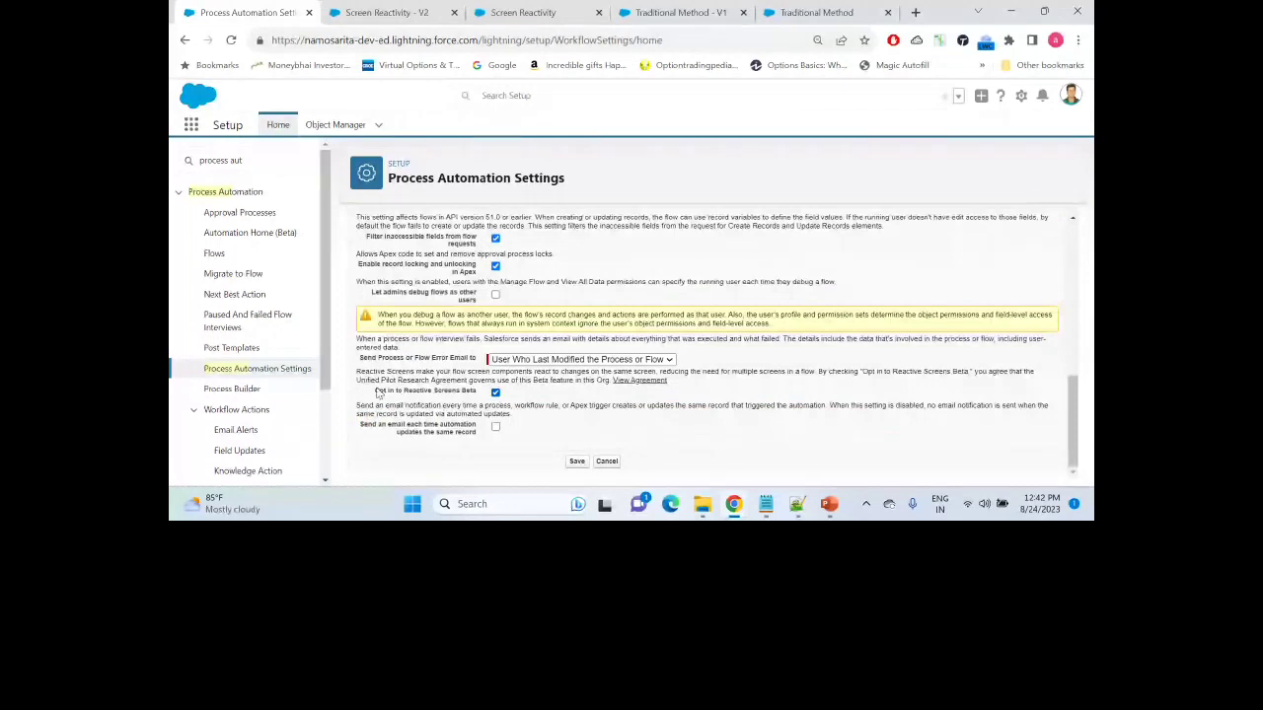
pyautogui.moveTo(377, 393); pyautogui.dragTo(449, 396)
pyautogui.click(495, 393)
# Step: In the SIP calculator screen, check that the Amount field defaults to FinalAmount
pyautogui.click(386, 10)
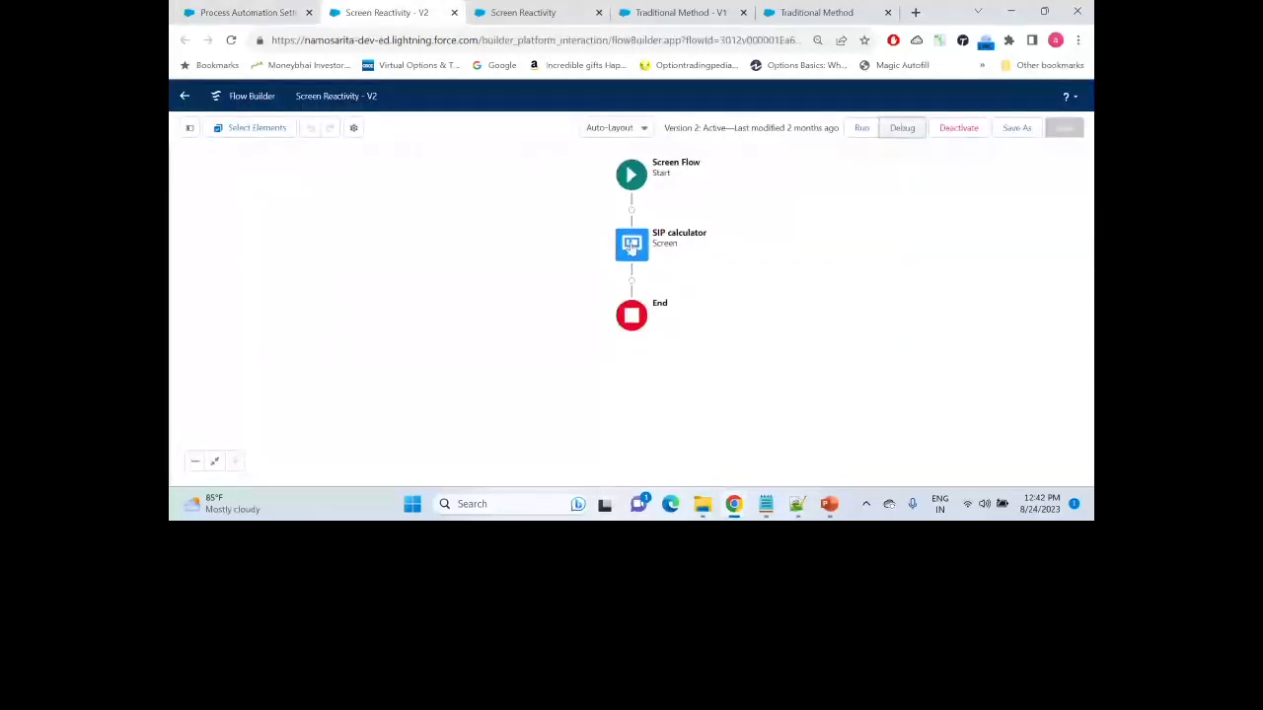
pyautogui.click(633, 248)
pyautogui.click(631, 372)
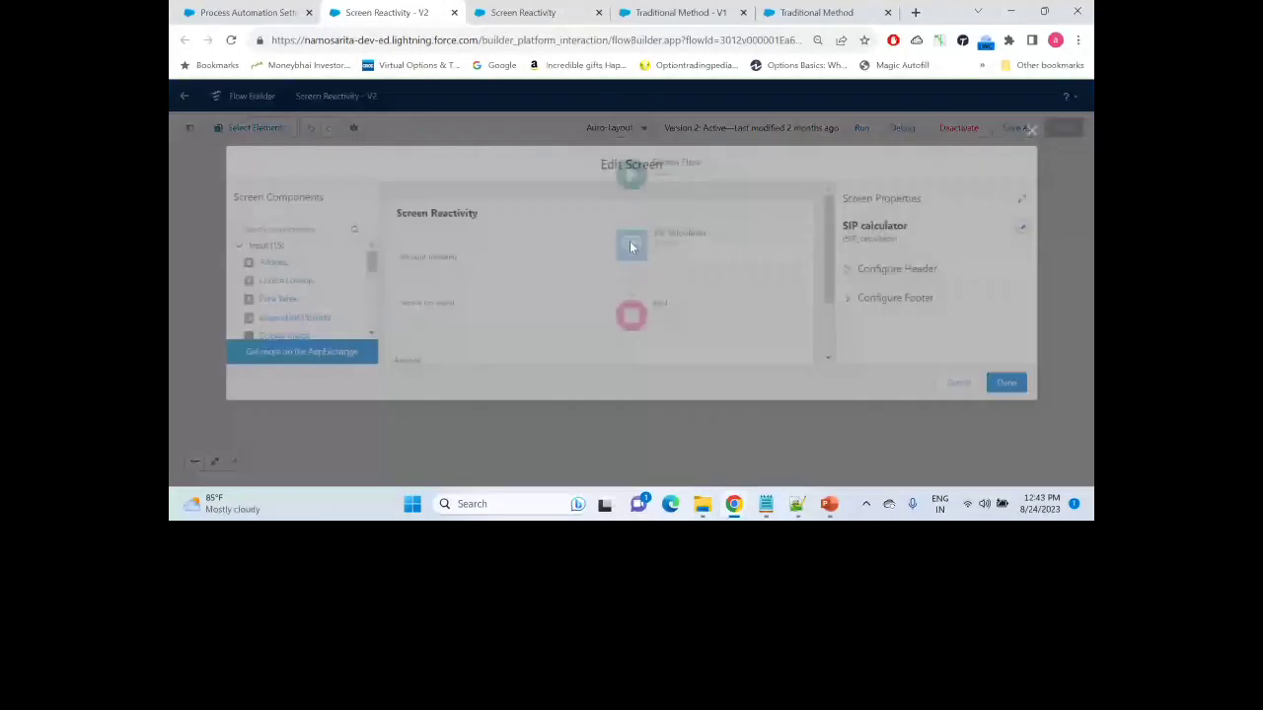
pyautogui.scroll(-1, 495, 204)
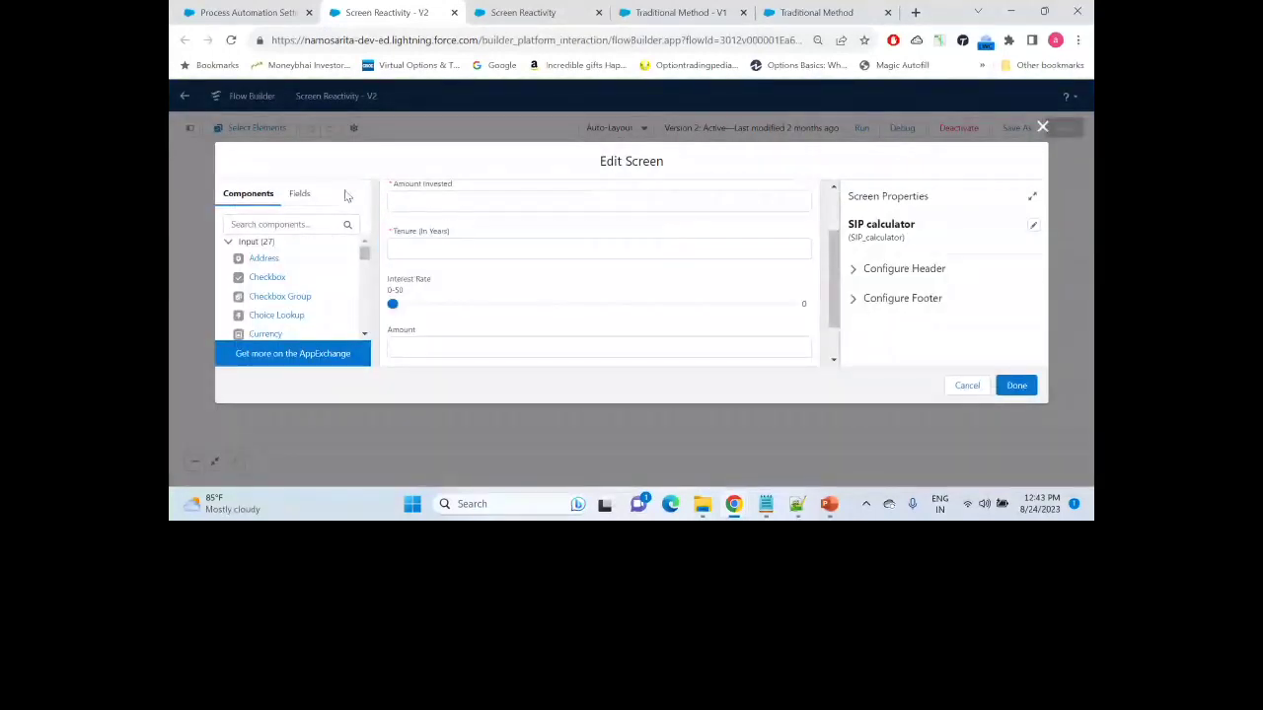
pyautogui.click(508, 350)
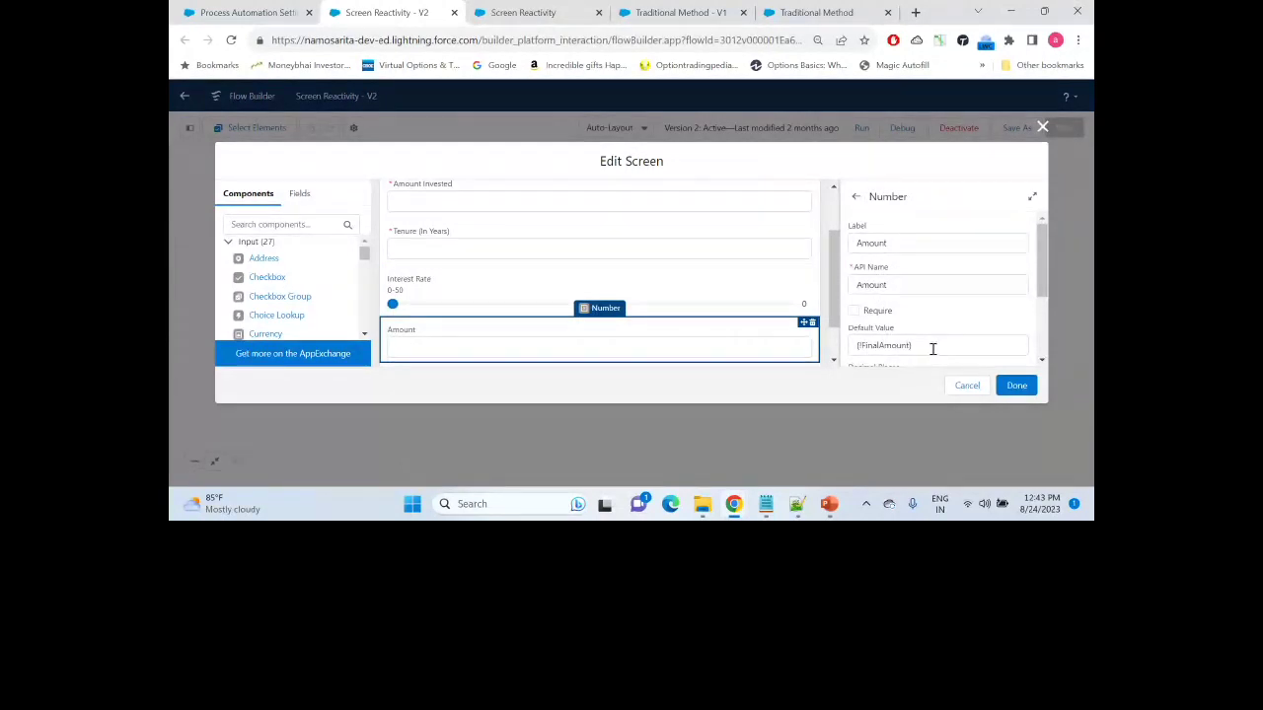
# Step: Close the screen editor and open the FinalAmount formula from the Toolbox
pyautogui.click(1041, 127)
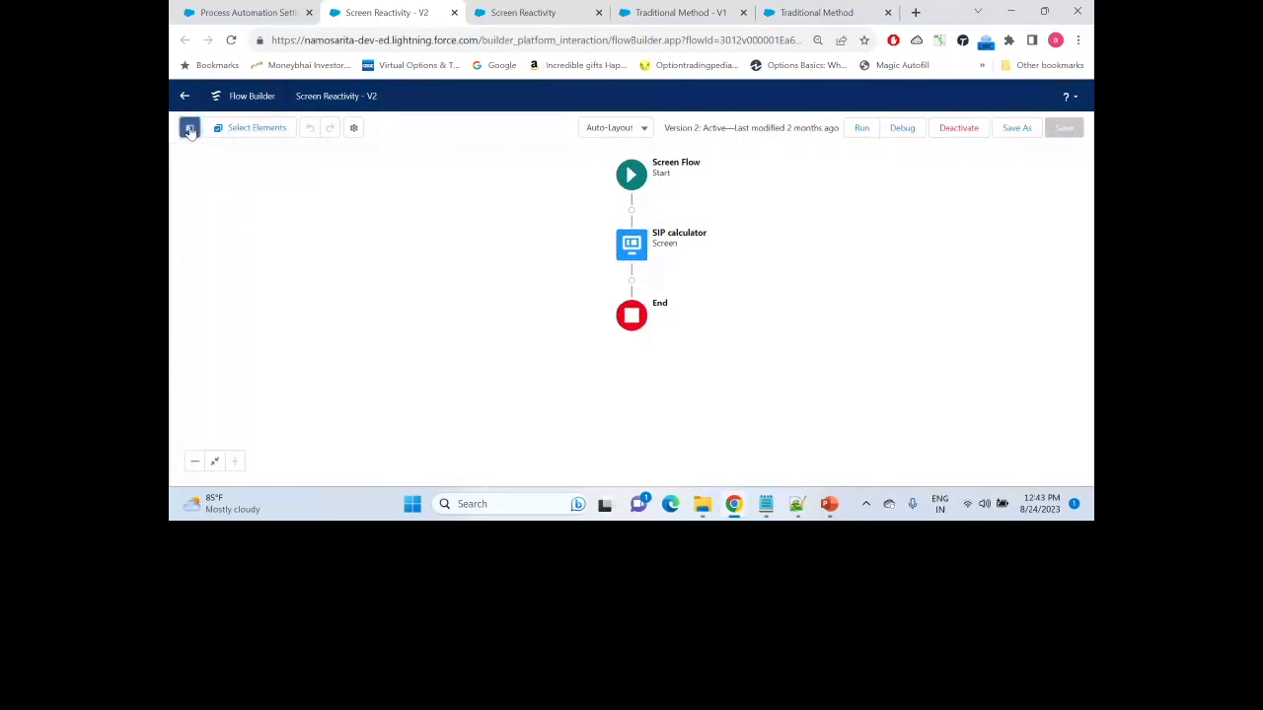
pyautogui.click(190, 128)
pyautogui.doubleClick(226, 303)
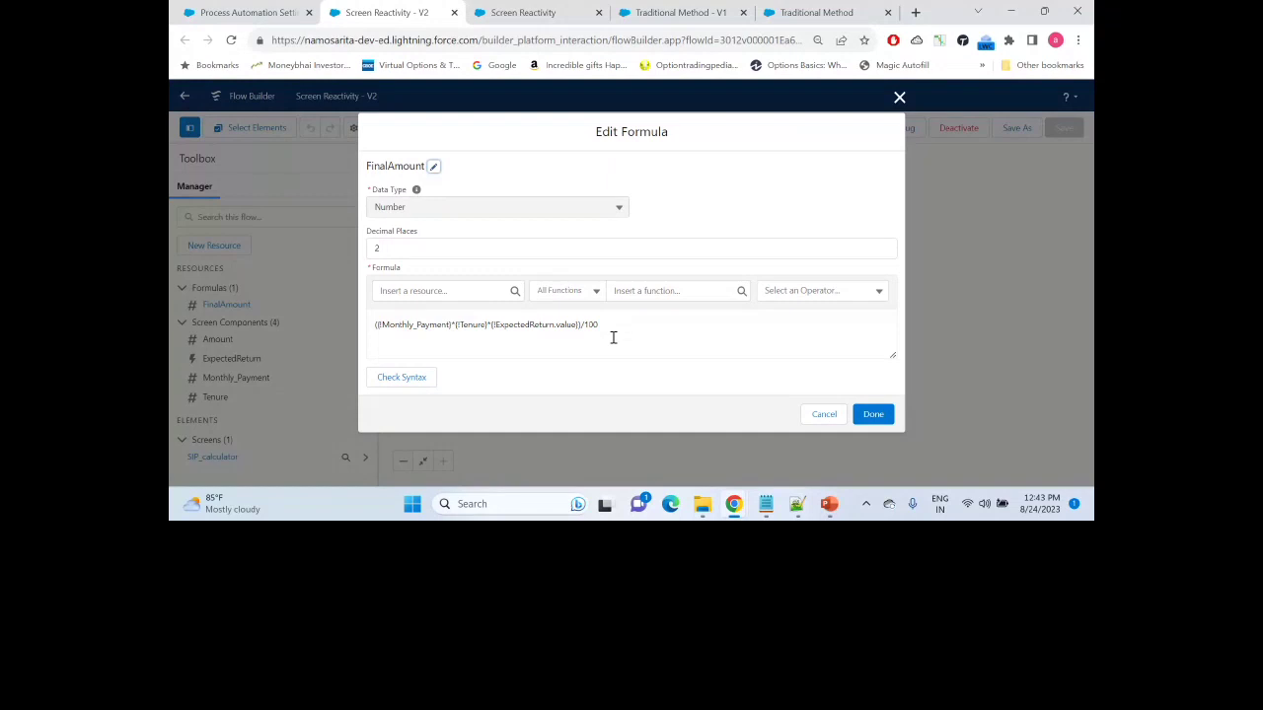
# Step: Dismiss the FinalAmount Edit Formula dialog to get back to the canvas
pyautogui.click(898, 98)
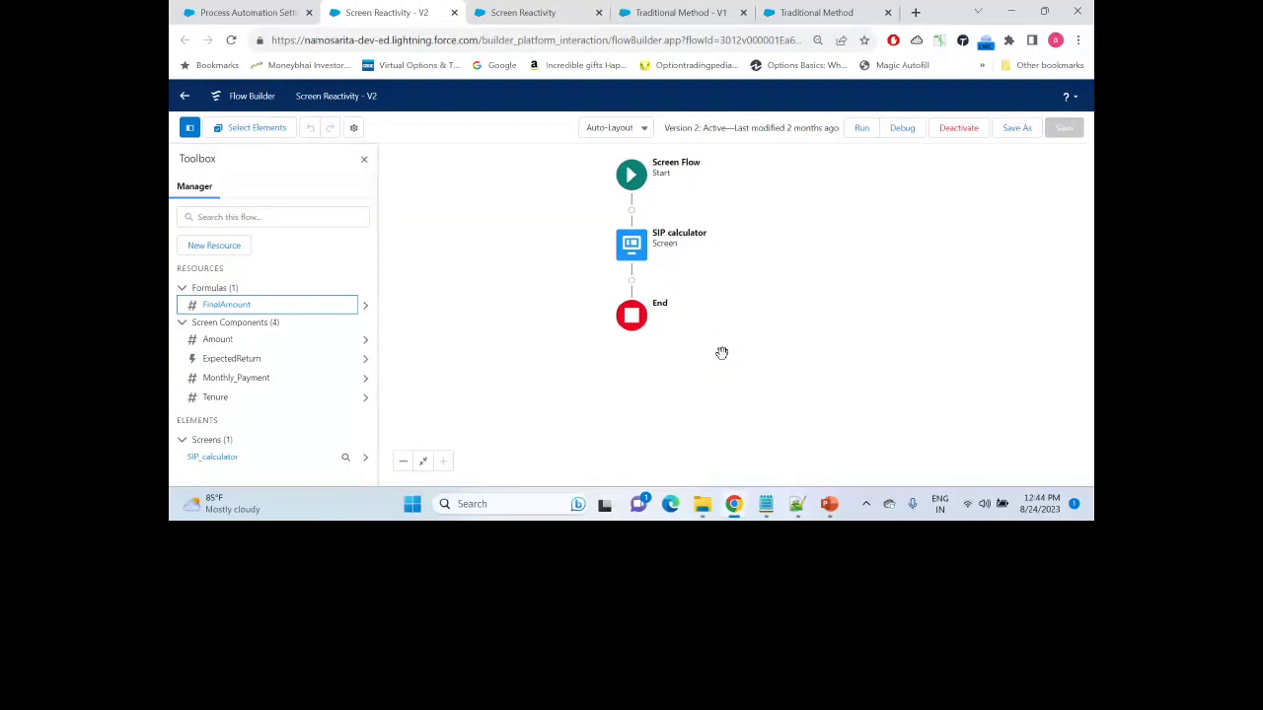
# Step: Switch to the PowerPoint slide show and advance from Demo to Benefits Of Screen Reactivity
pyautogui.hotkey('alt', 'Tab')
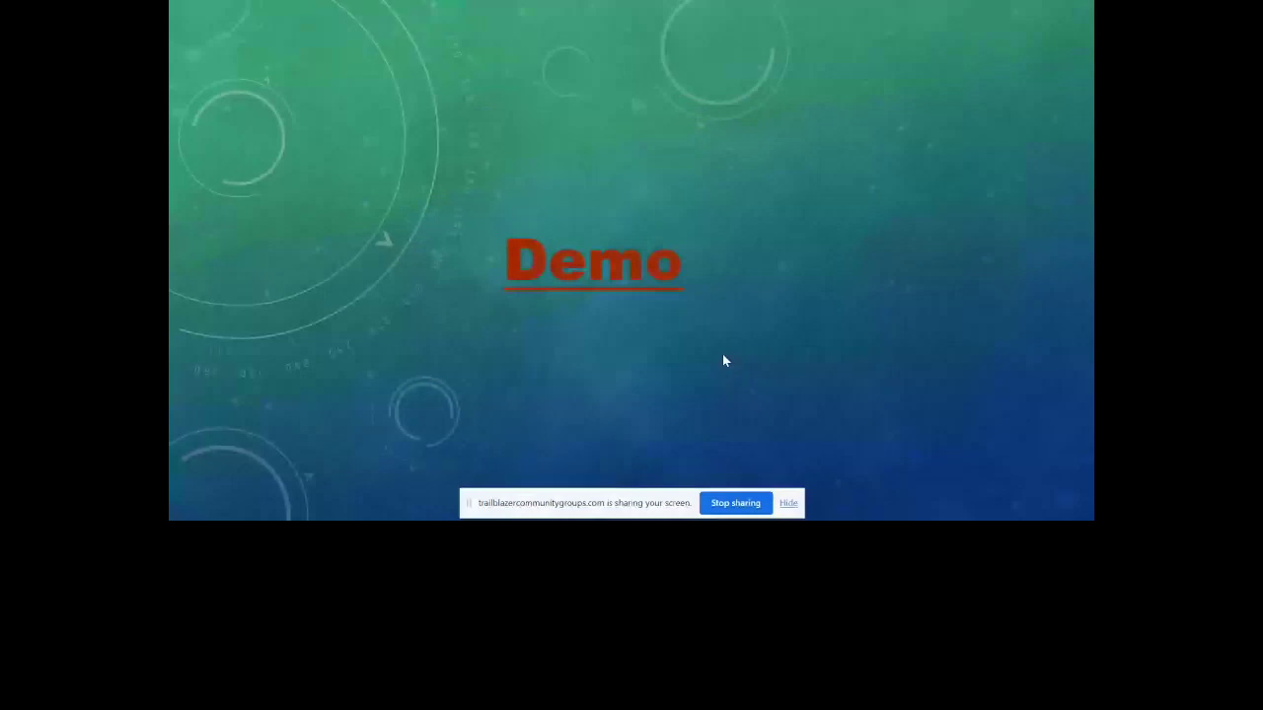
pyautogui.press('Right')
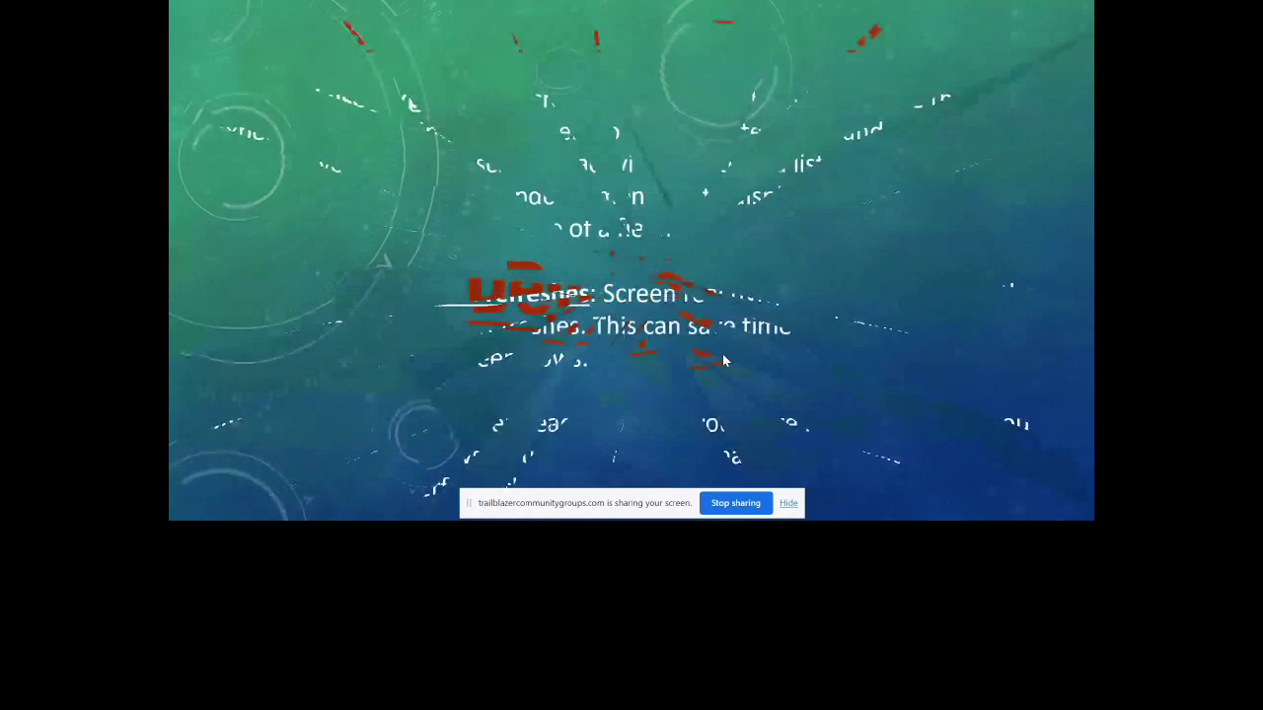
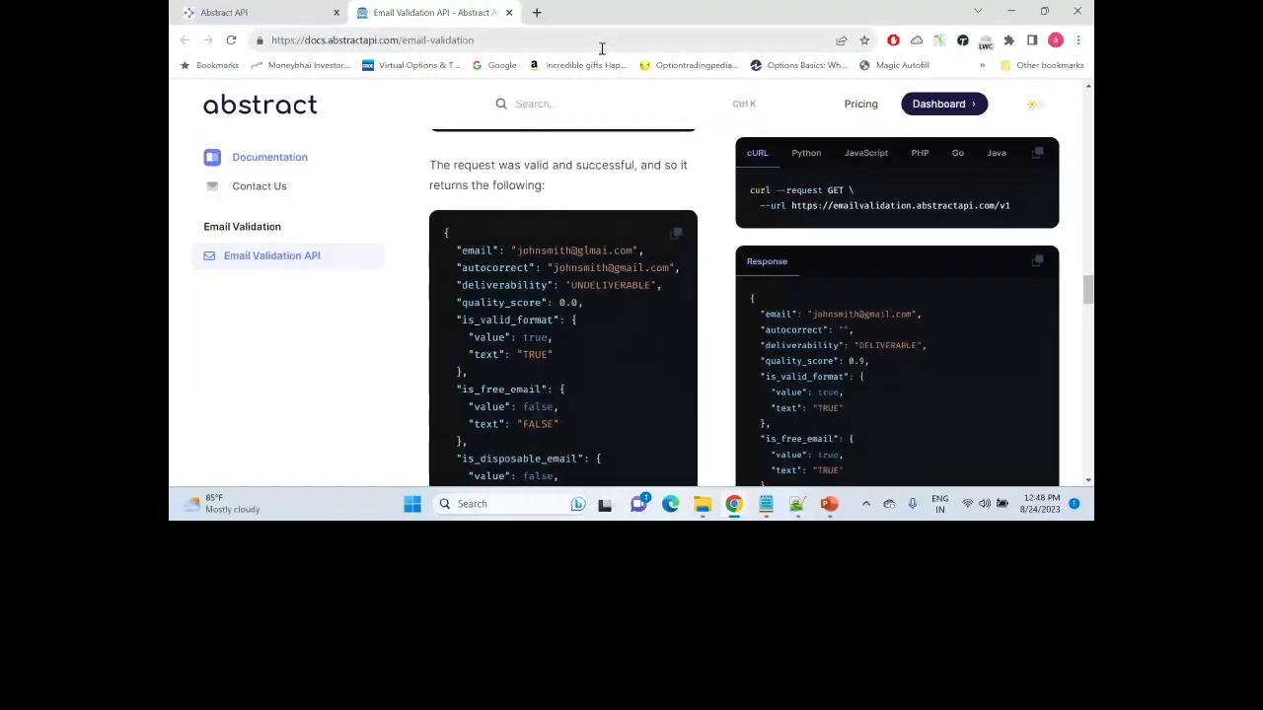
# Step: Scroll through the Abstract API email validation tester page to review it
pyautogui.click(266, 17)
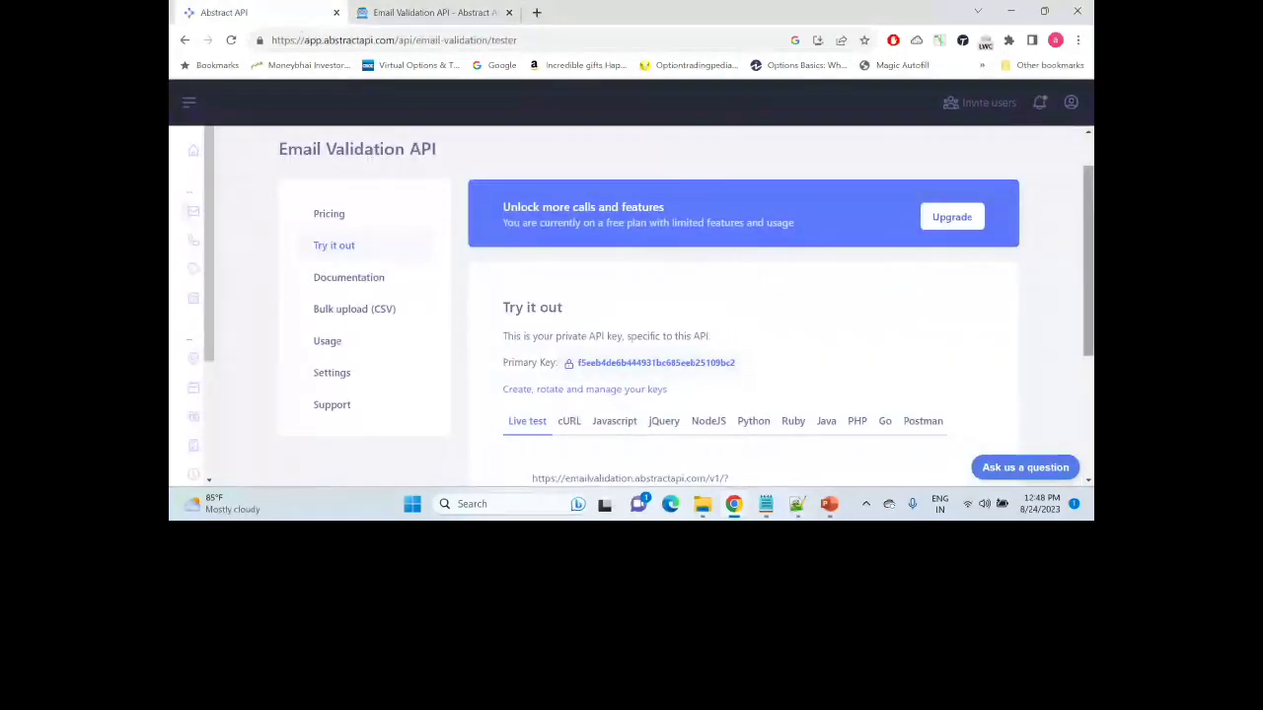
pyautogui.scroll(-1, 690, 326)
pyautogui.scroll(1, 688, 299)
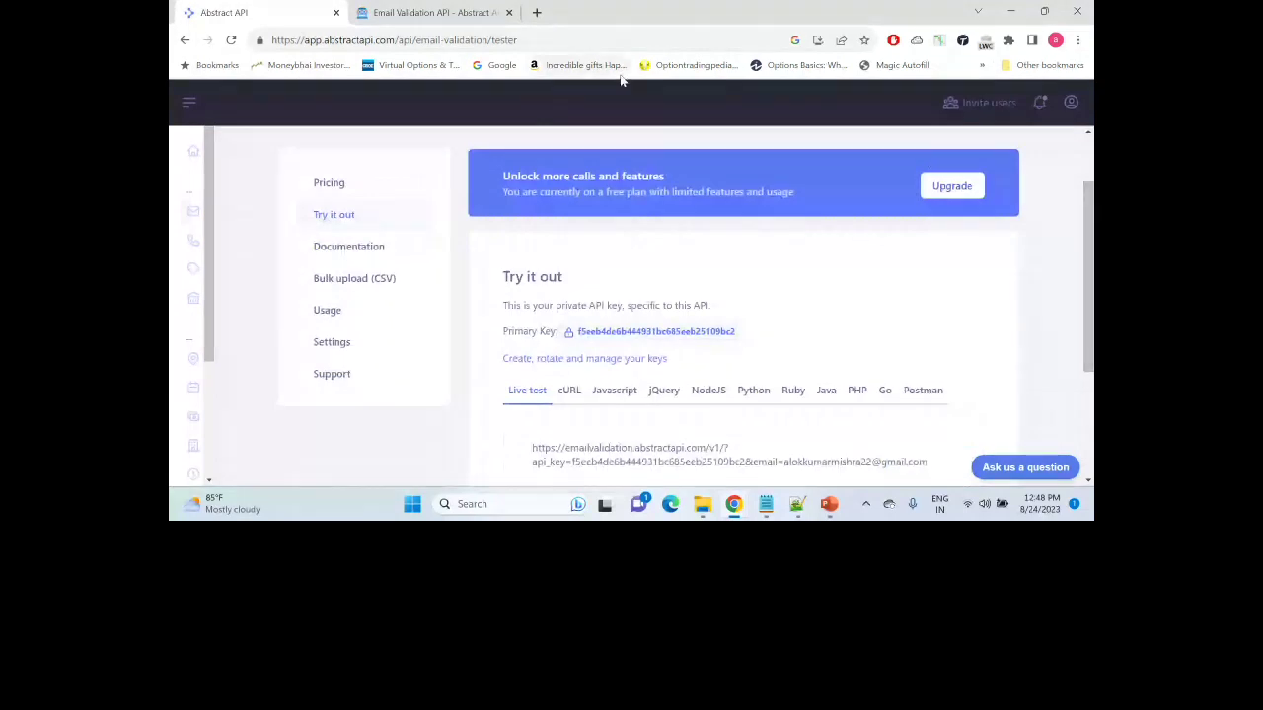
# Step: Bring the Salesforce Setup Flows list window back to the front
pyautogui.moveTo(432, 24)
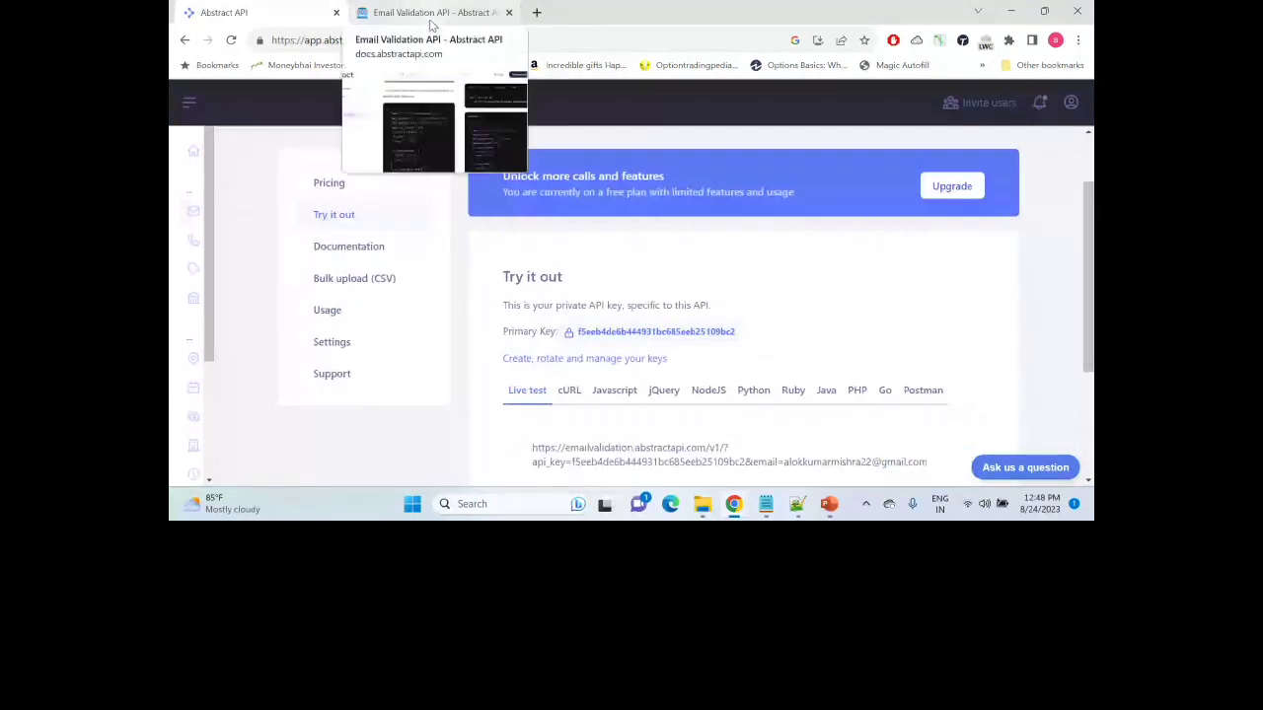
pyautogui.hotkey('alt', 'Tab')
pyautogui.press('Tab')
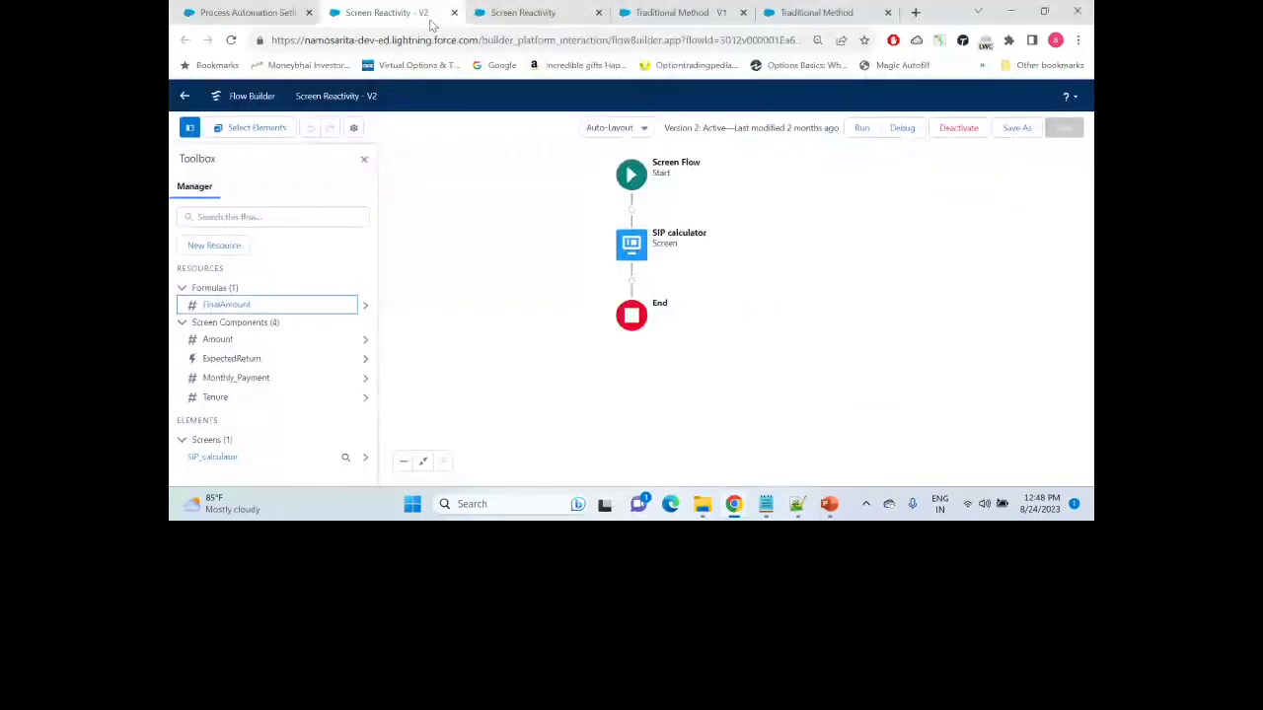
pyautogui.hotkey('alt', 'Tab')
pyautogui.press('Tab')
pyautogui.press('Tab')
pyautogui.press('Tab')
pyautogui.press('Tab')
pyautogui.press('Tab')
pyautogui.press('Tab')
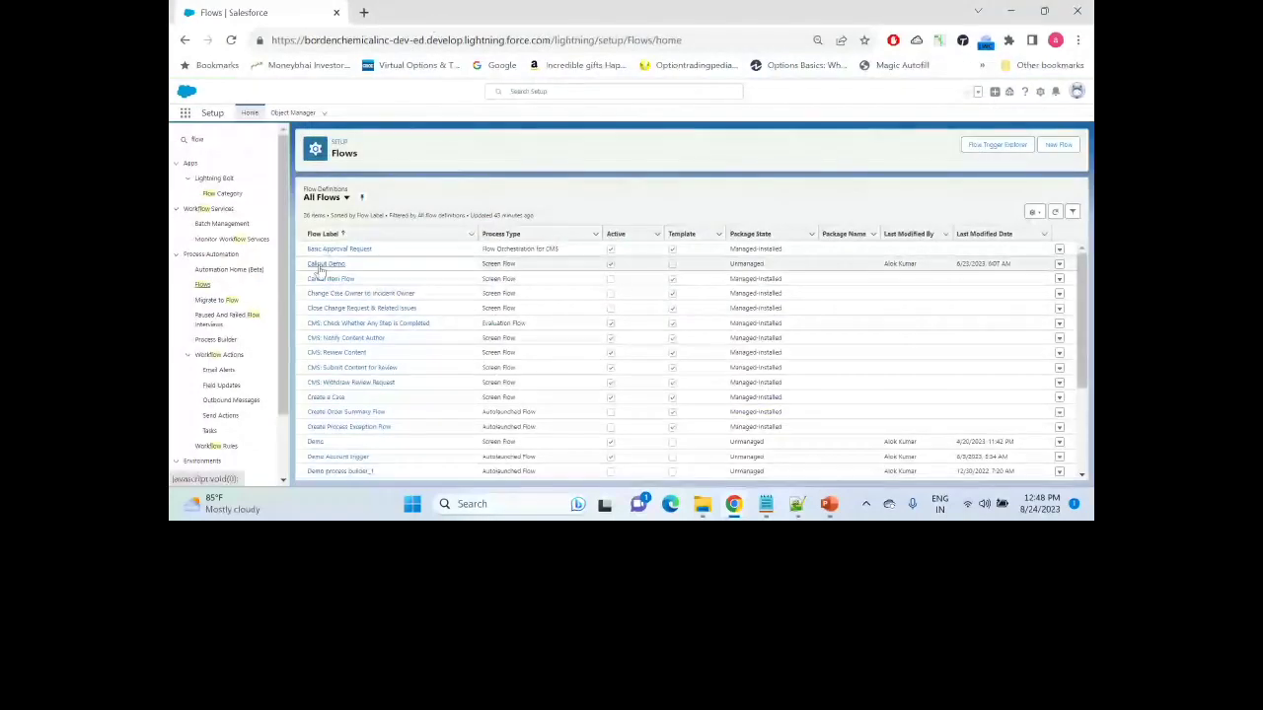
# Step: Open the Callout Demo flow and dismiss its two error messages
pyautogui.click(324, 265)
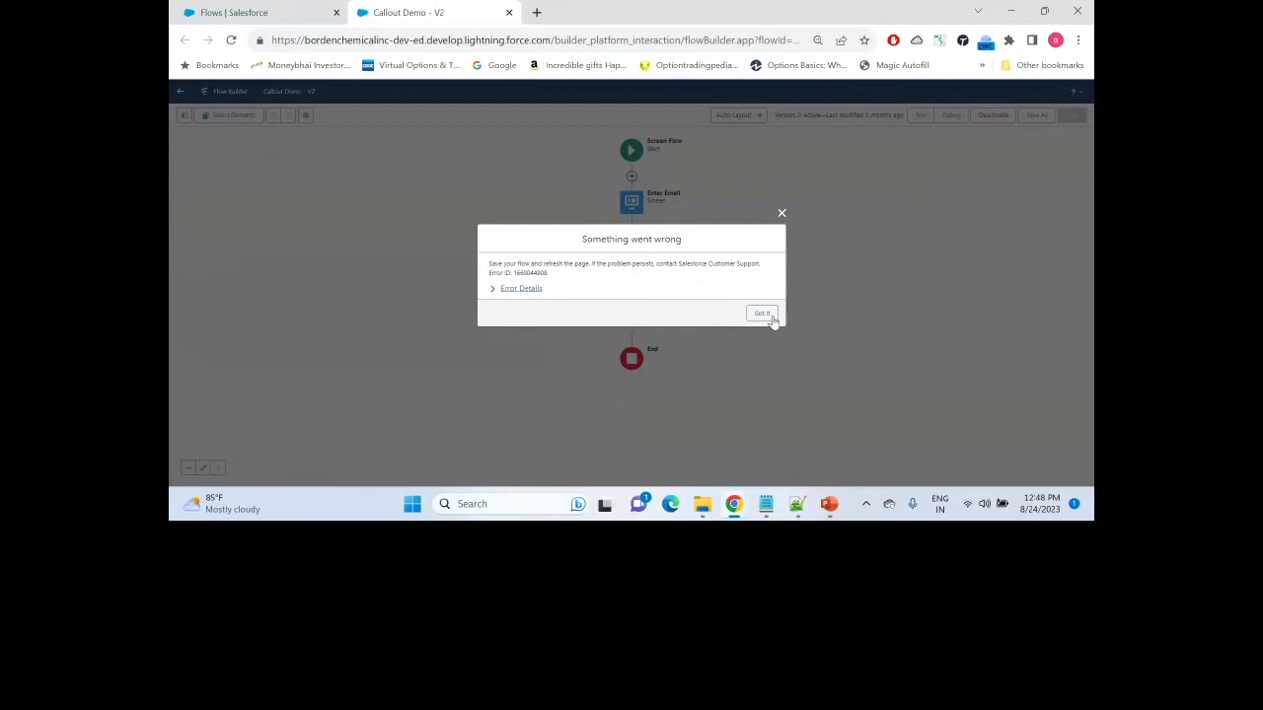
pyautogui.click(762, 314)
pyautogui.click(766, 299)
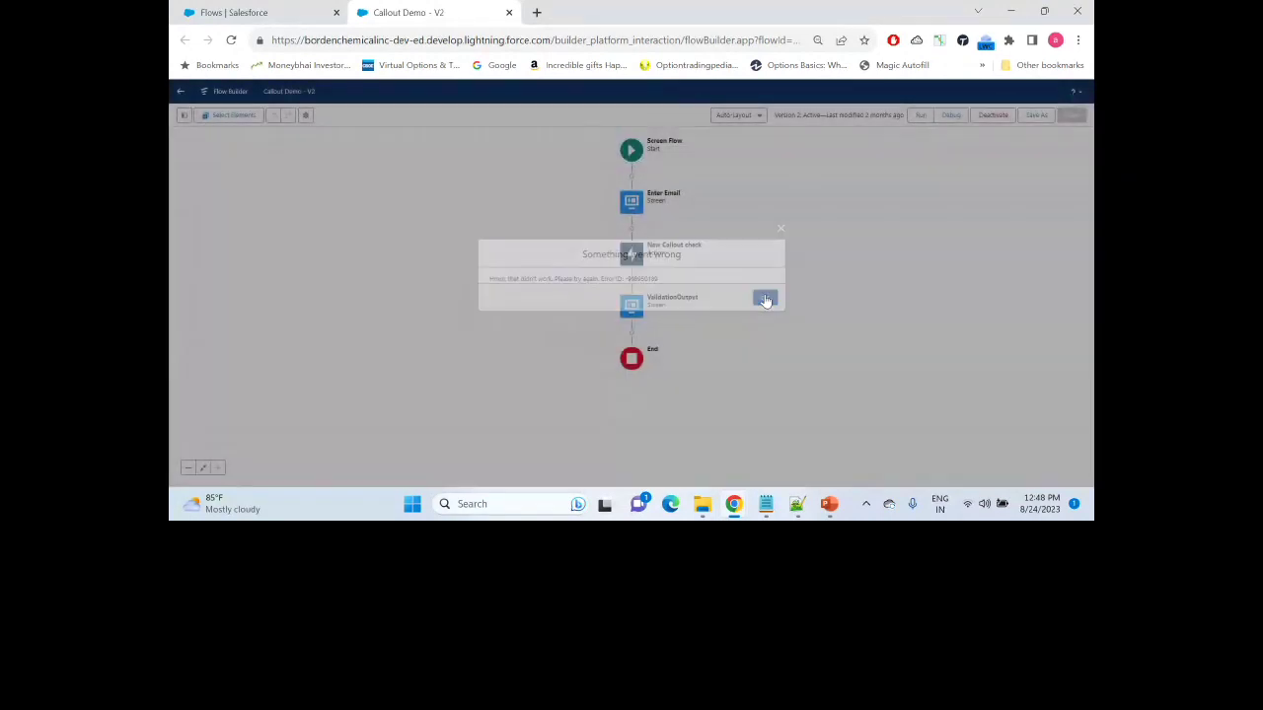
# Step: Find Named Credentials via Quick Find 'named' and open the EmailValidator credential
pyautogui.click(246, 14)
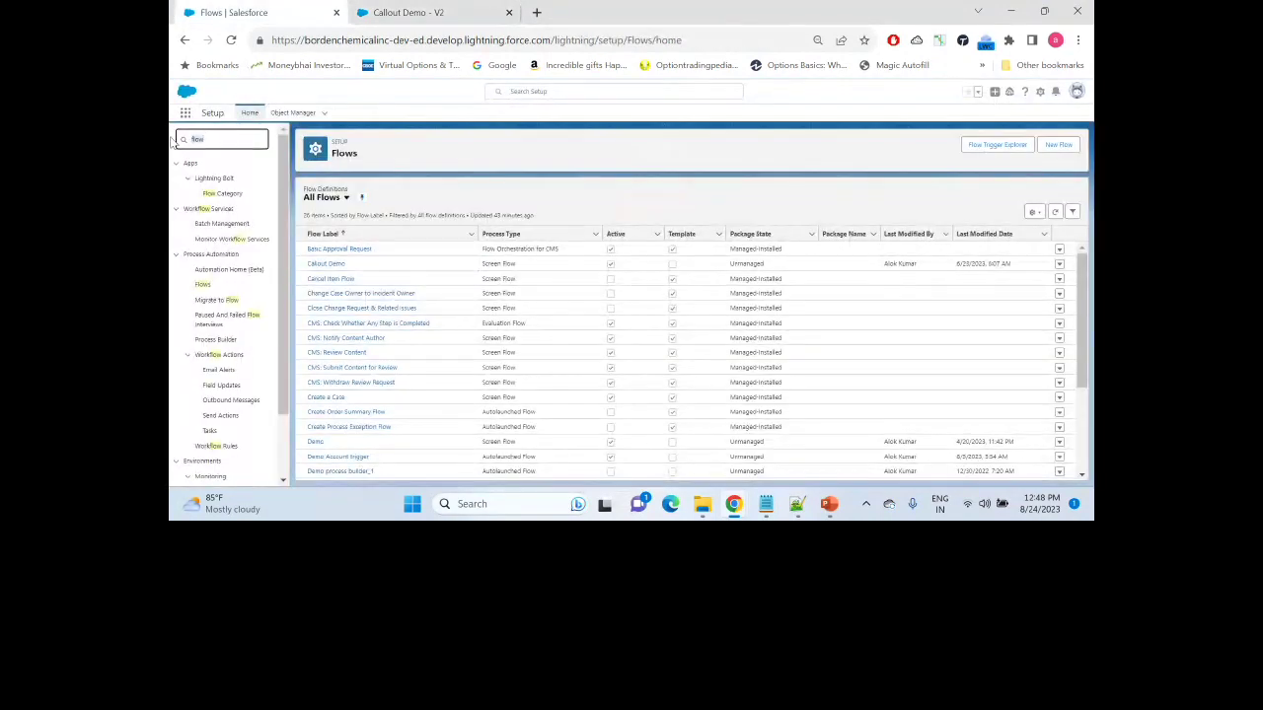
pyautogui.write('named')
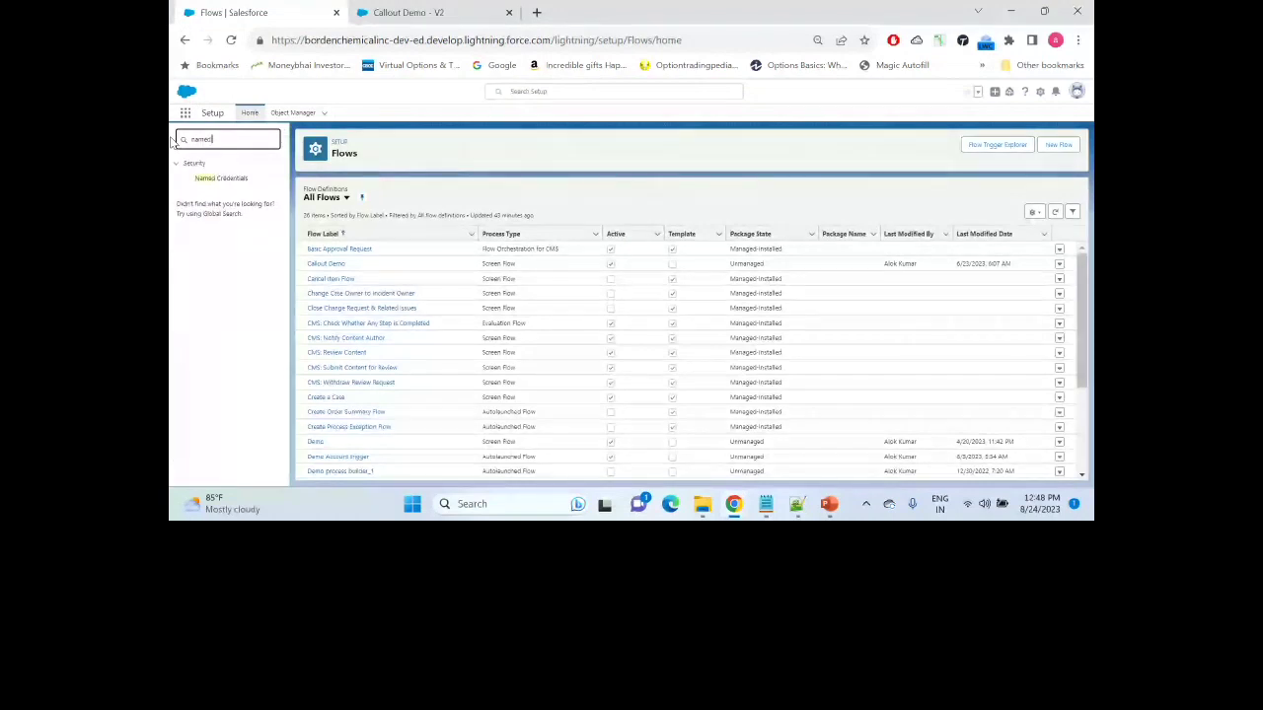
pyautogui.click(235, 181)
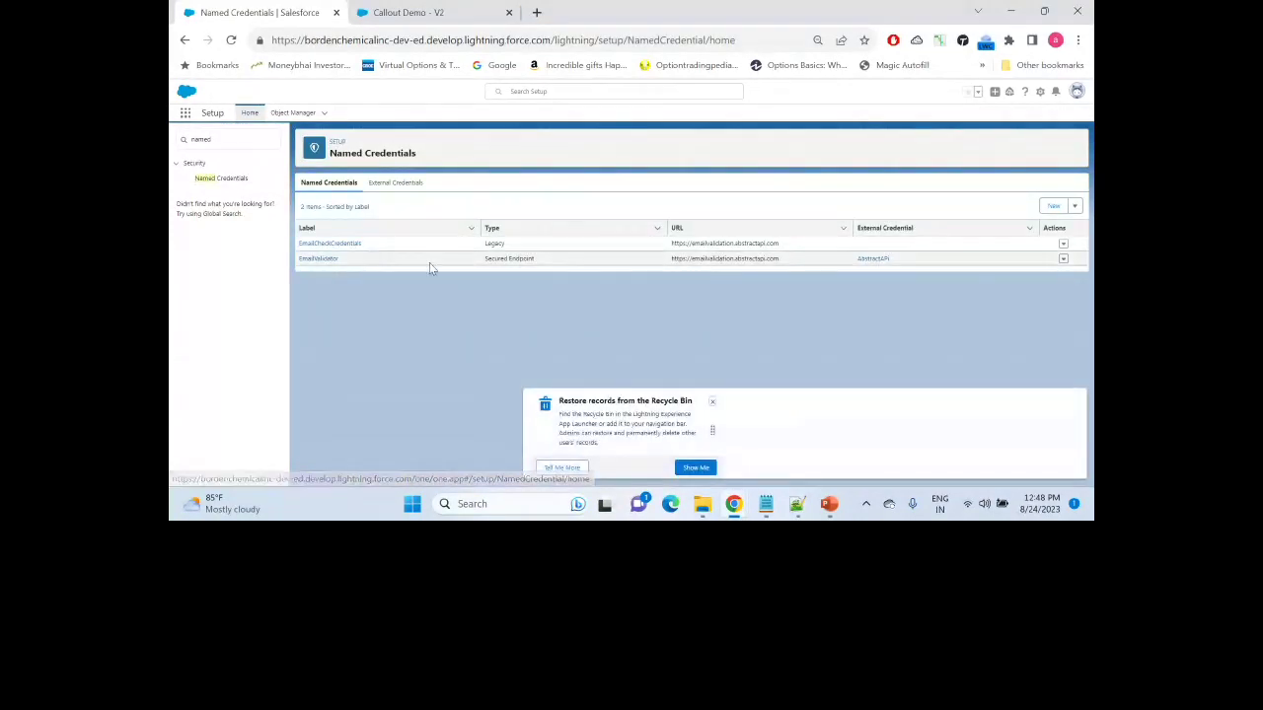
pyautogui.click(320, 257)
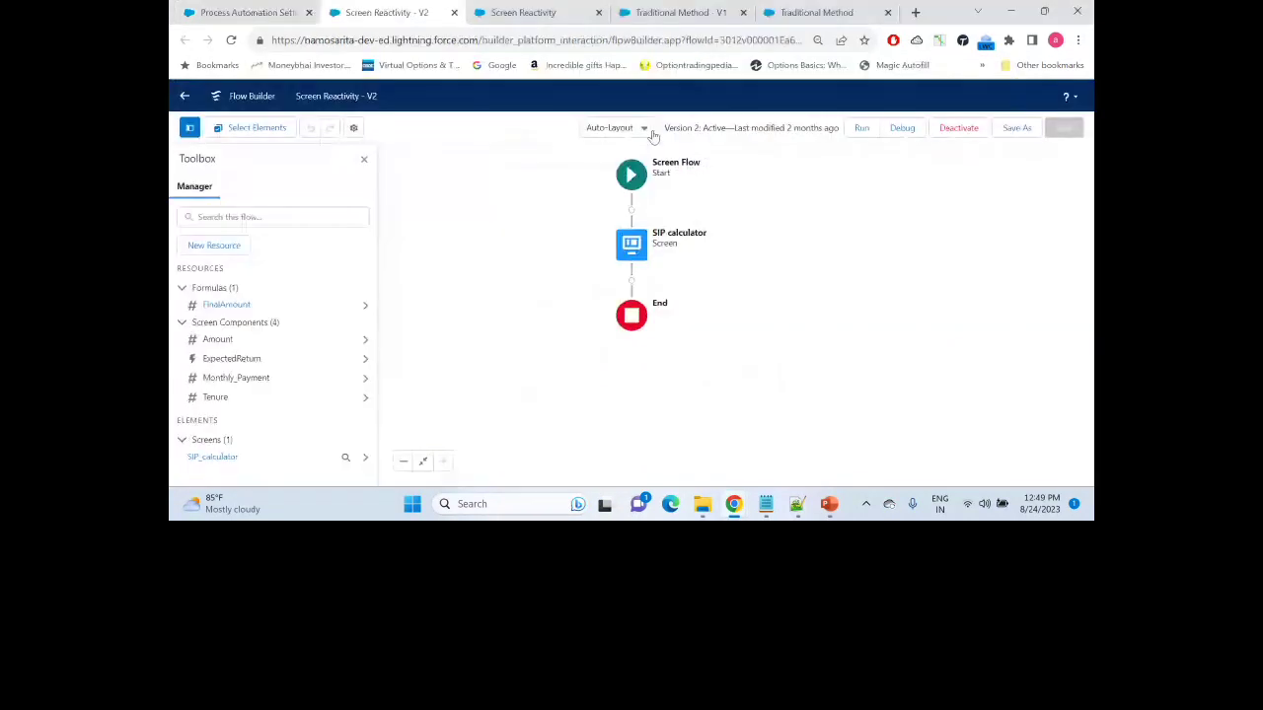
# Step: Glance at the Abstract API window, then return to the Callout Demo - V2 canvas
pyautogui.hotkey('alt', 'Tab')
pyautogui.hotkey('alt', 'Tab')
pyautogui.hotkey('alt', 'Tab')
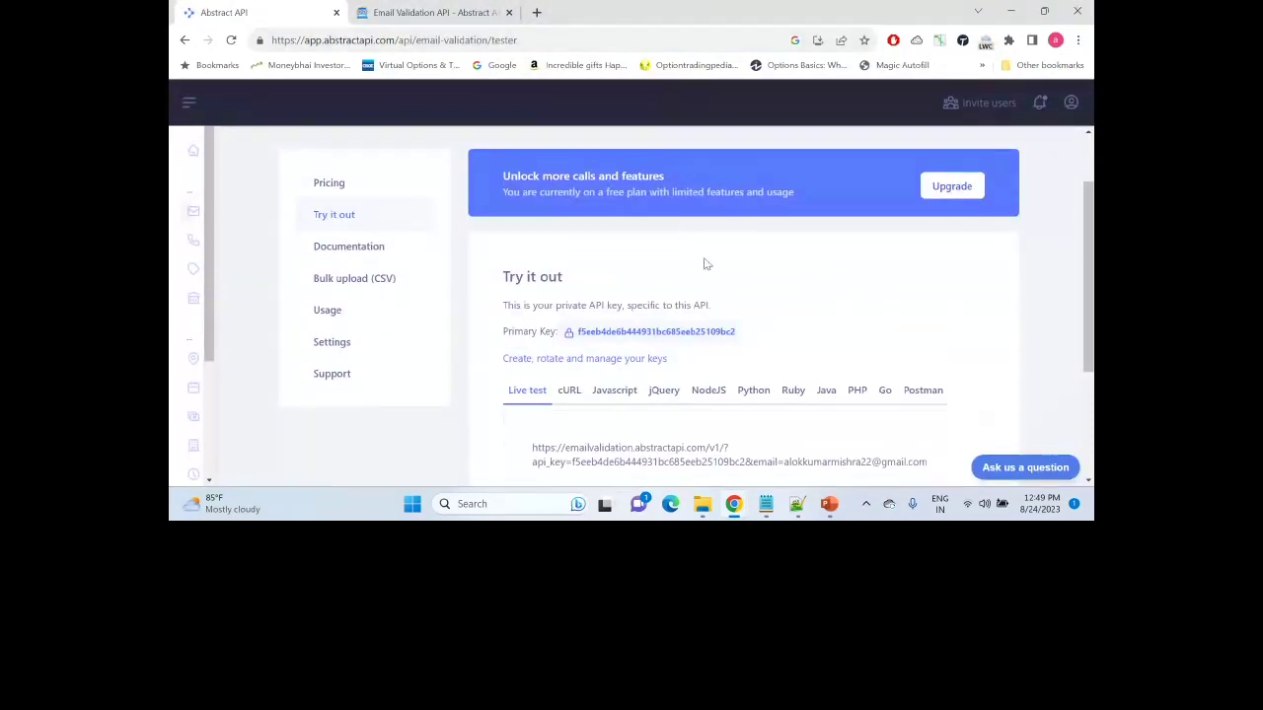
pyautogui.hotkey('alt', 'Tab')
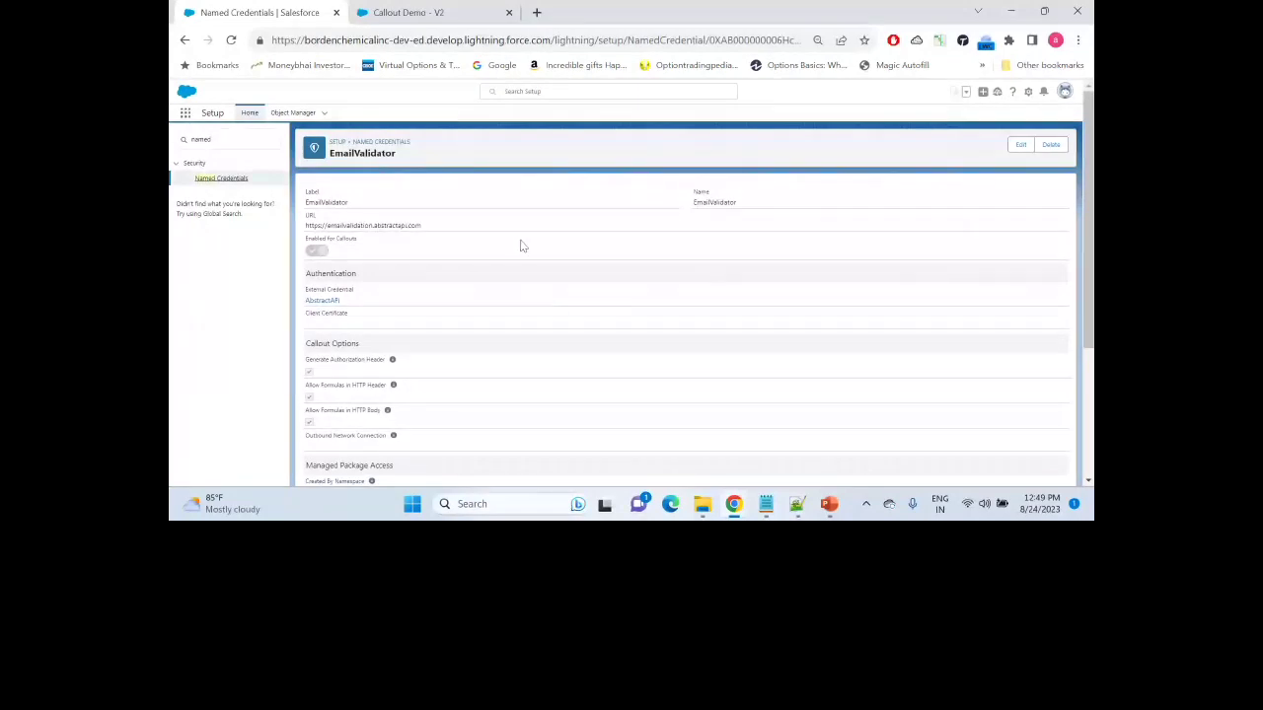
pyautogui.click(408, 12)
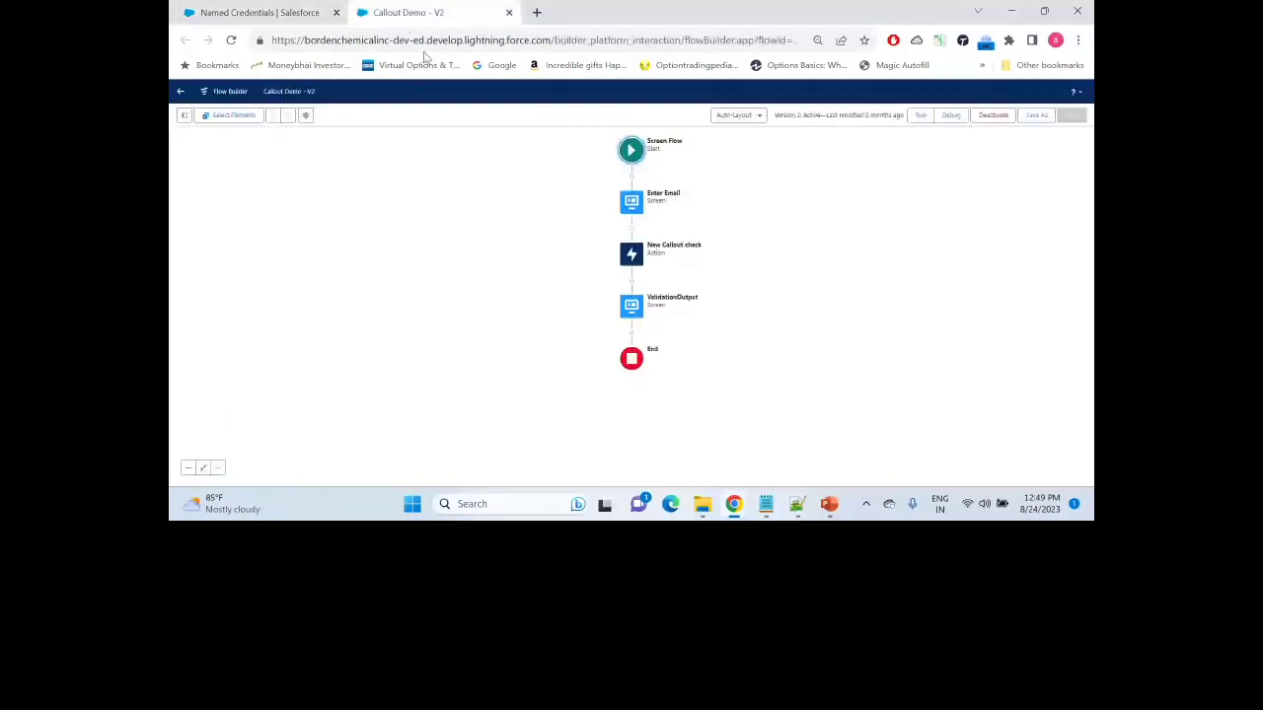
# Step: Add an Action after Enter Email, clear the two errors, and start a new HTTP callout
pyautogui.click(631, 228)
pyautogui.click(608, 320)
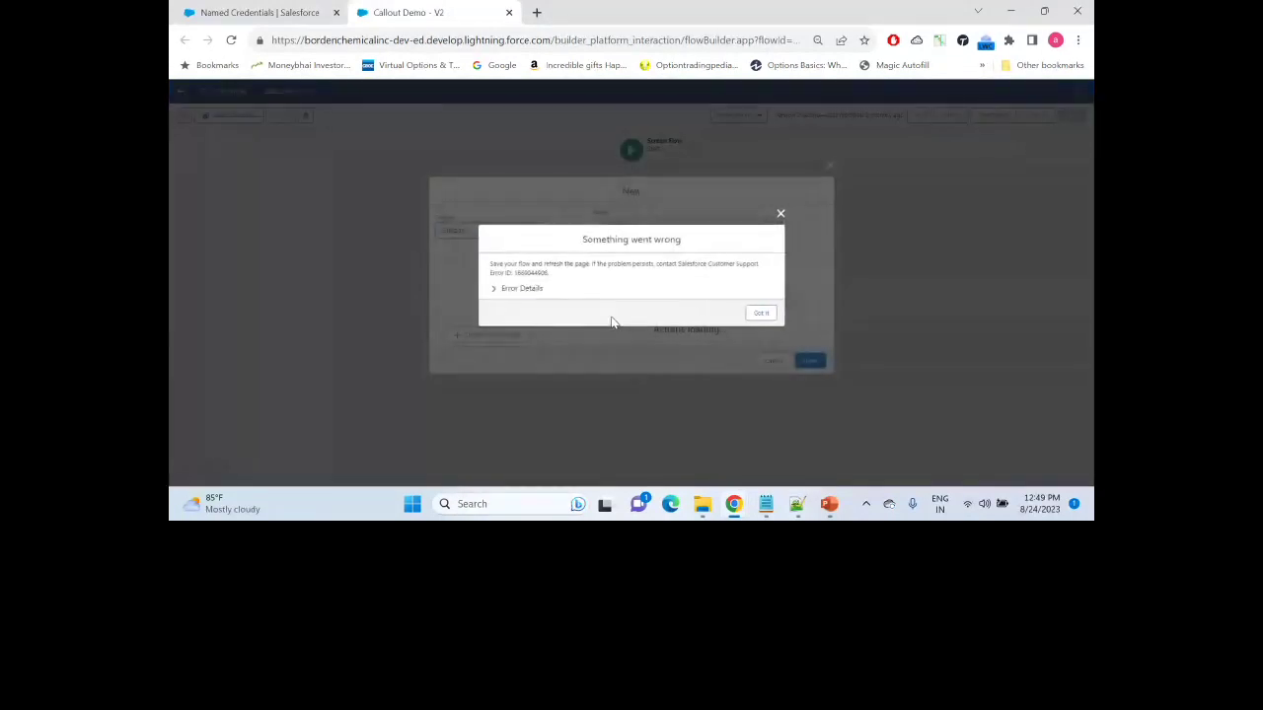
pyautogui.click(758, 313)
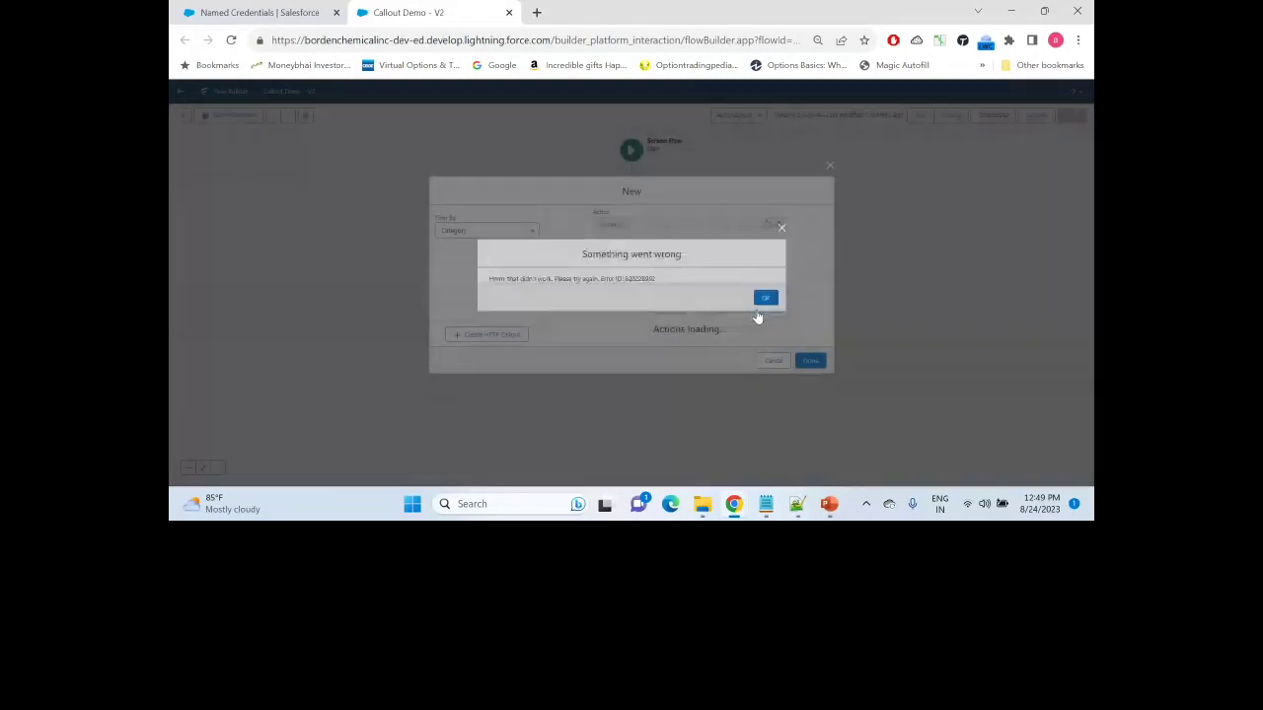
pyautogui.click(764, 298)
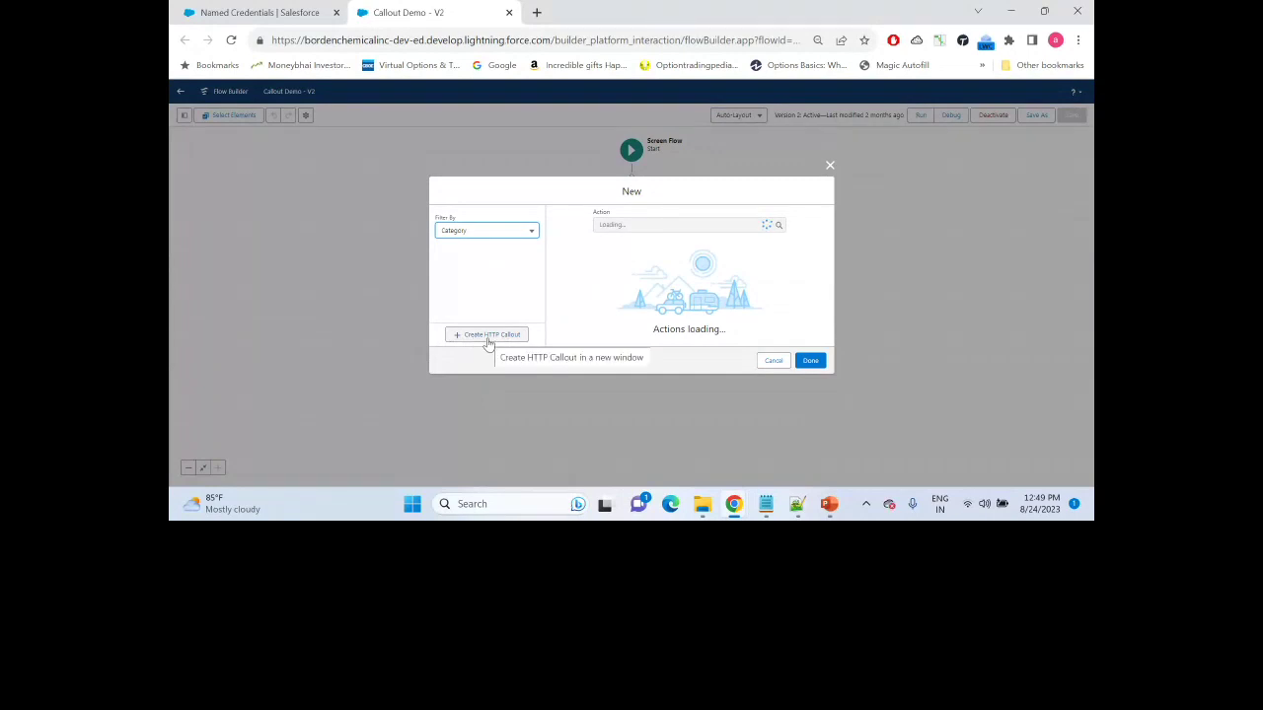
pyautogui.click(488, 338)
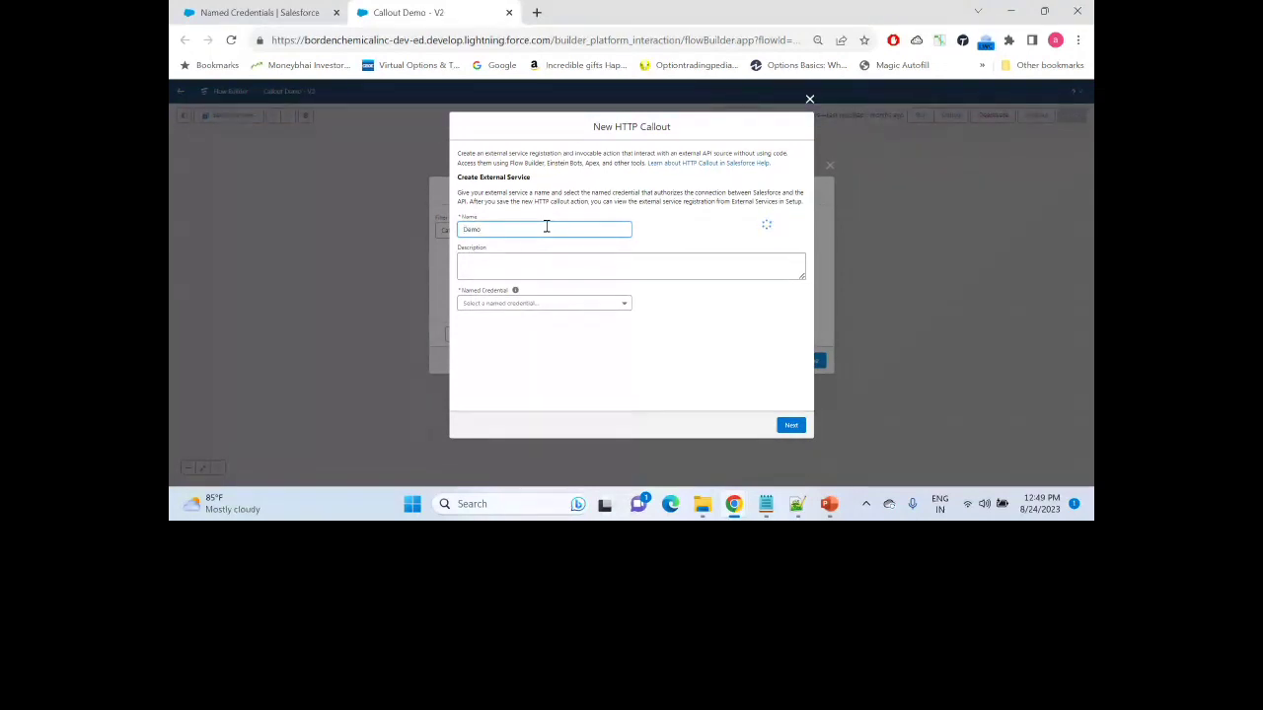
# Step: Use the EmailValidator named credential for the callout and advance to Configure Invocable Action
pyautogui.click(542, 305)
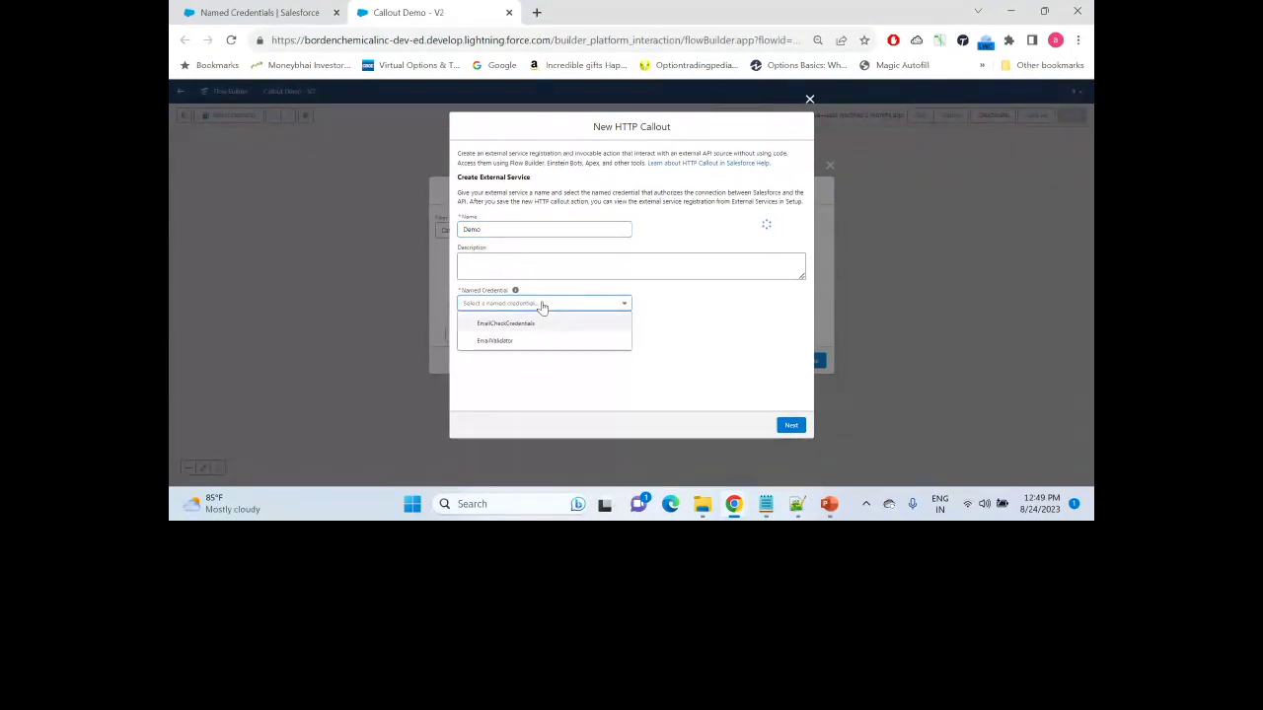
pyautogui.click(544, 341)
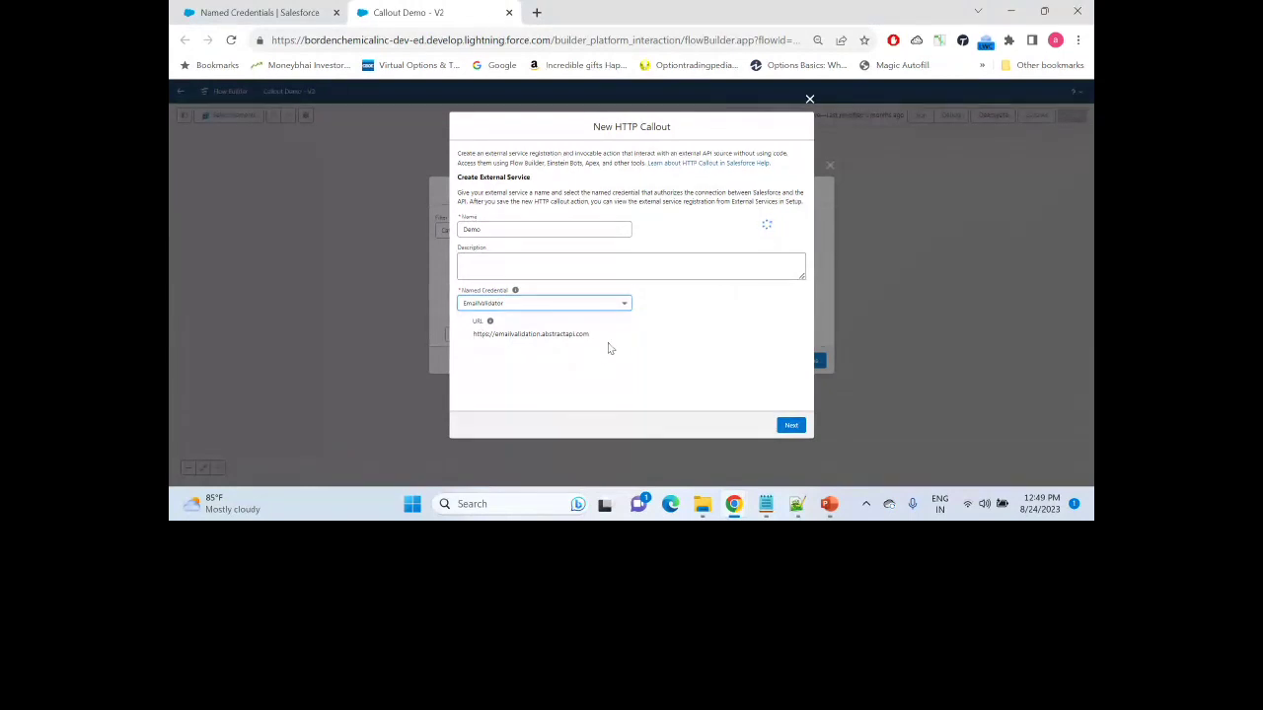
pyautogui.moveTo(601, 336); pyautogui.dragTo(470, 337)
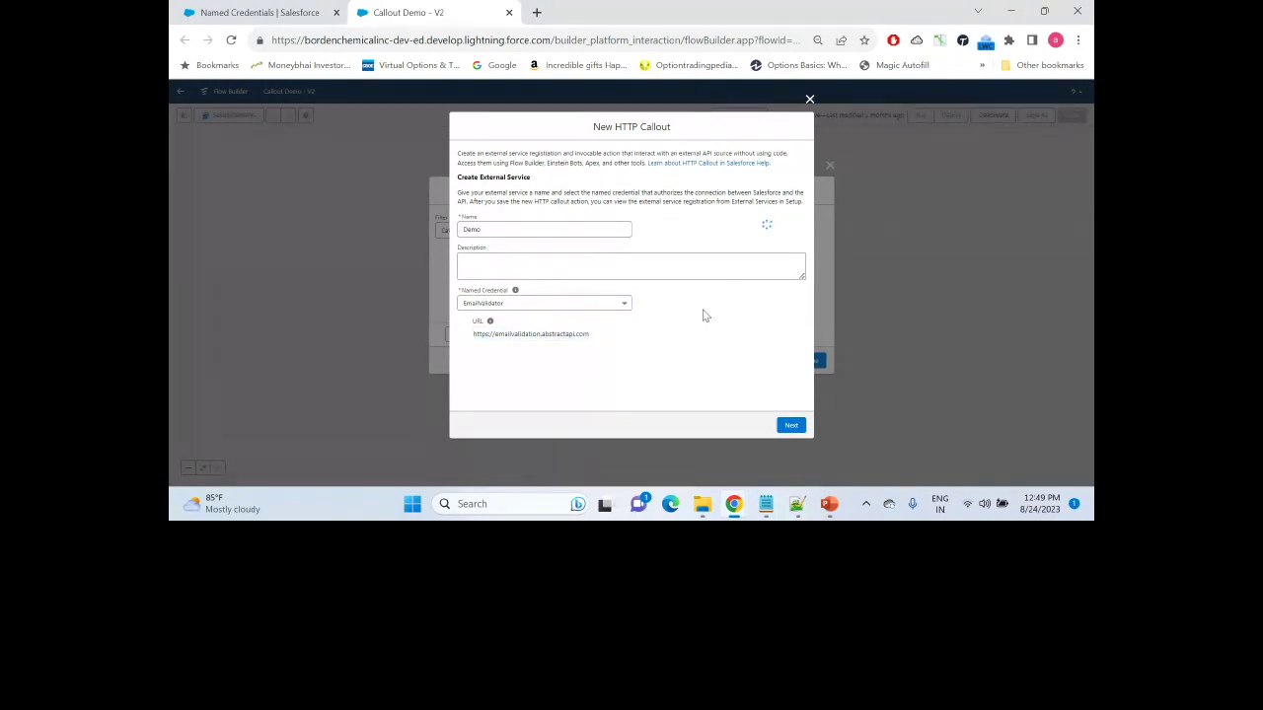
pyautogui.click(791, 428)
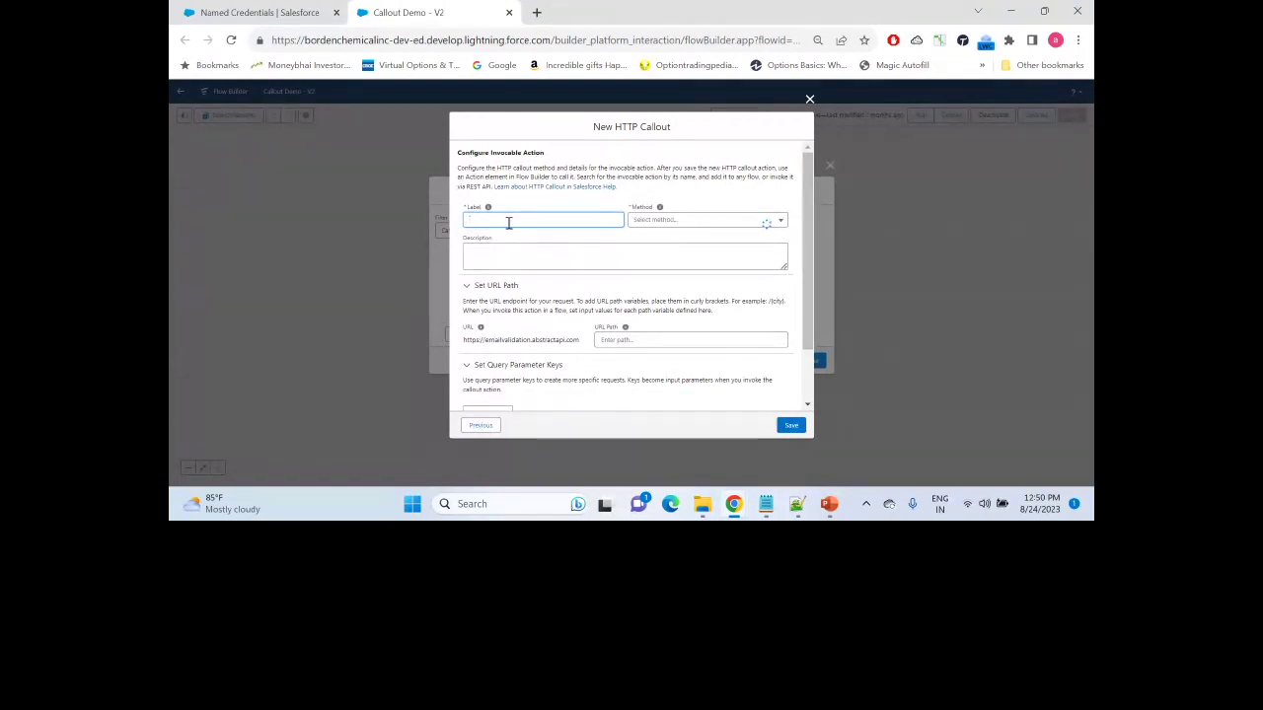
# Step: Label the callout action 'Test' and set its method to GET
pyautogui.write('Test')
pyautogui.click(688, 221)
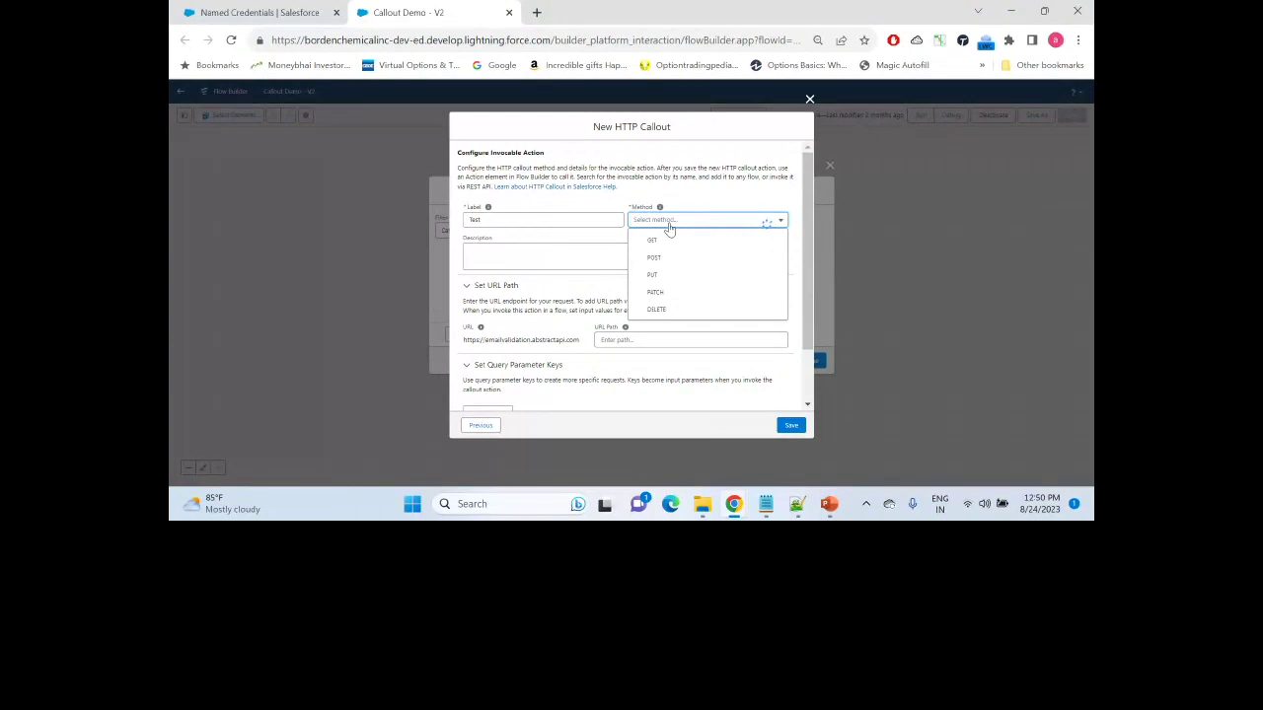
pyautogui.click(665, 242)
# Step: Enter /v1 as the URL path after the emailvalidation.abstractapi.com endpoint
pyautogui.moveTo(805, 176)
pyautogui.mouseDown()
pyautogui.moveTo(803, 224)
pyautogui.moveTo(802, 189)
pyautogui.mouseUp()
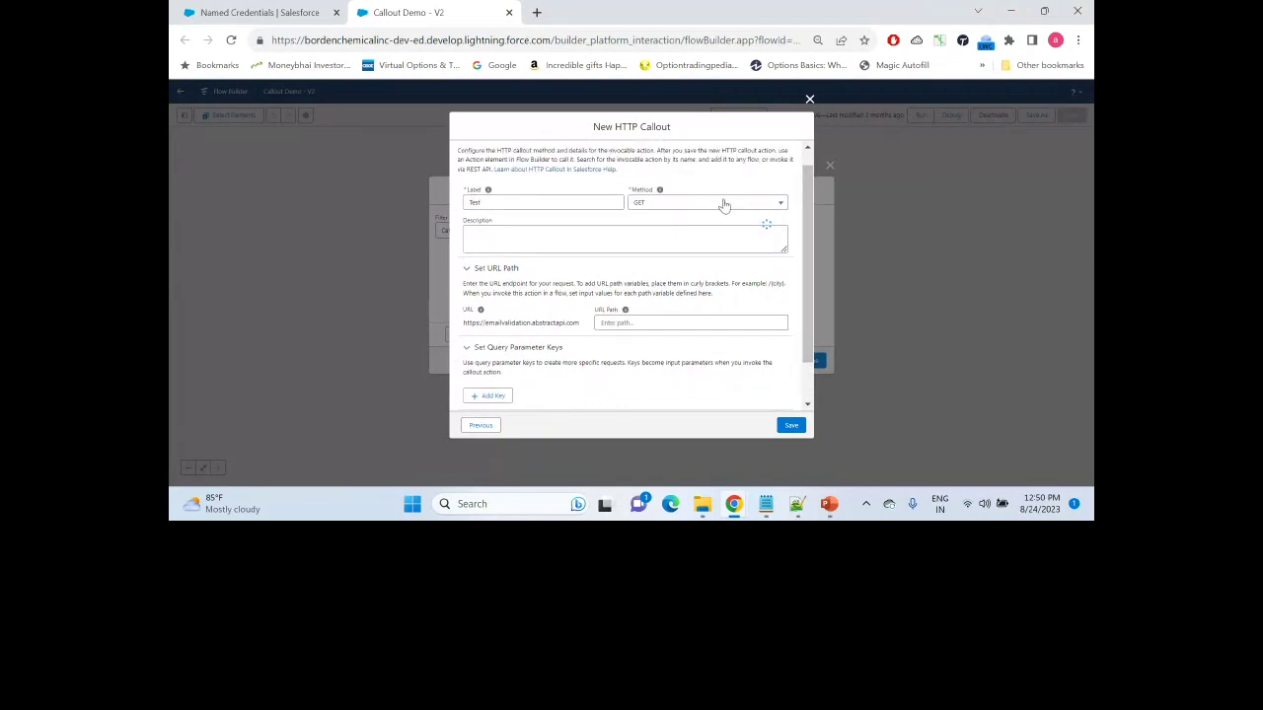
pyautogui.scroll(-1, 807, 198)
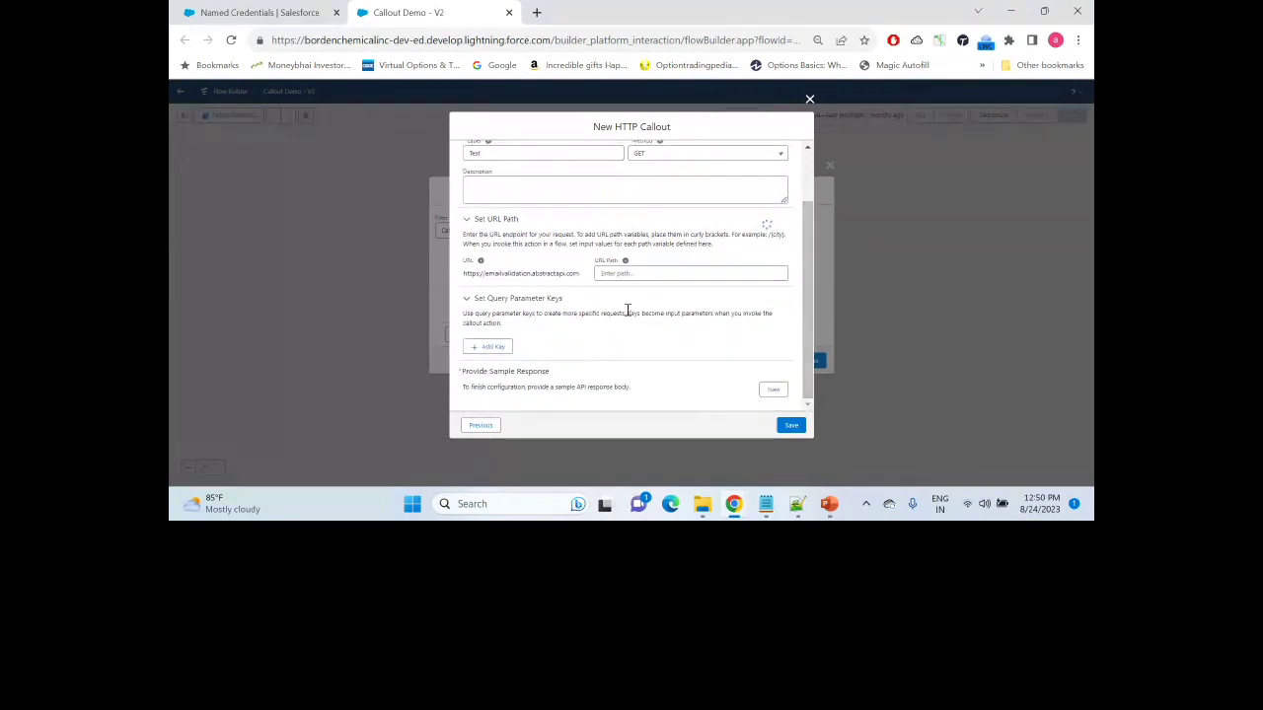
pyautogui.moveTo(580, 273); pyautogui.dragTo(461, 278)
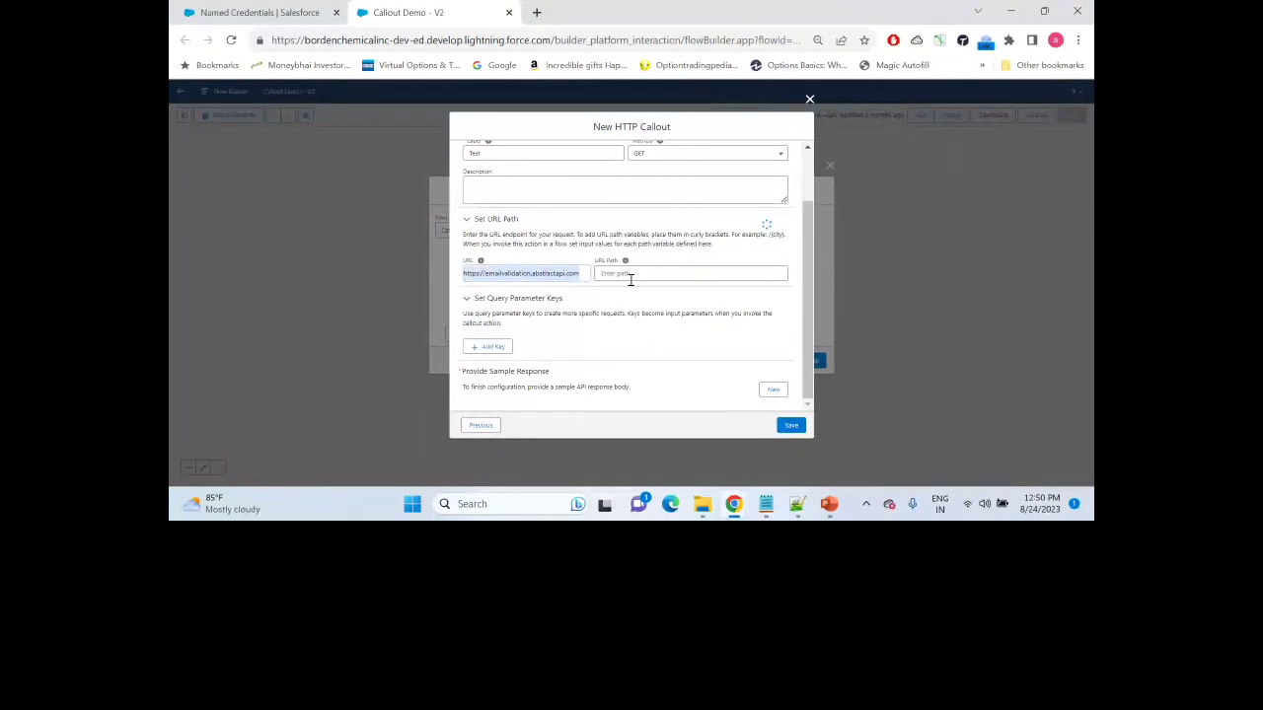
pyautogui.click(535, 275)
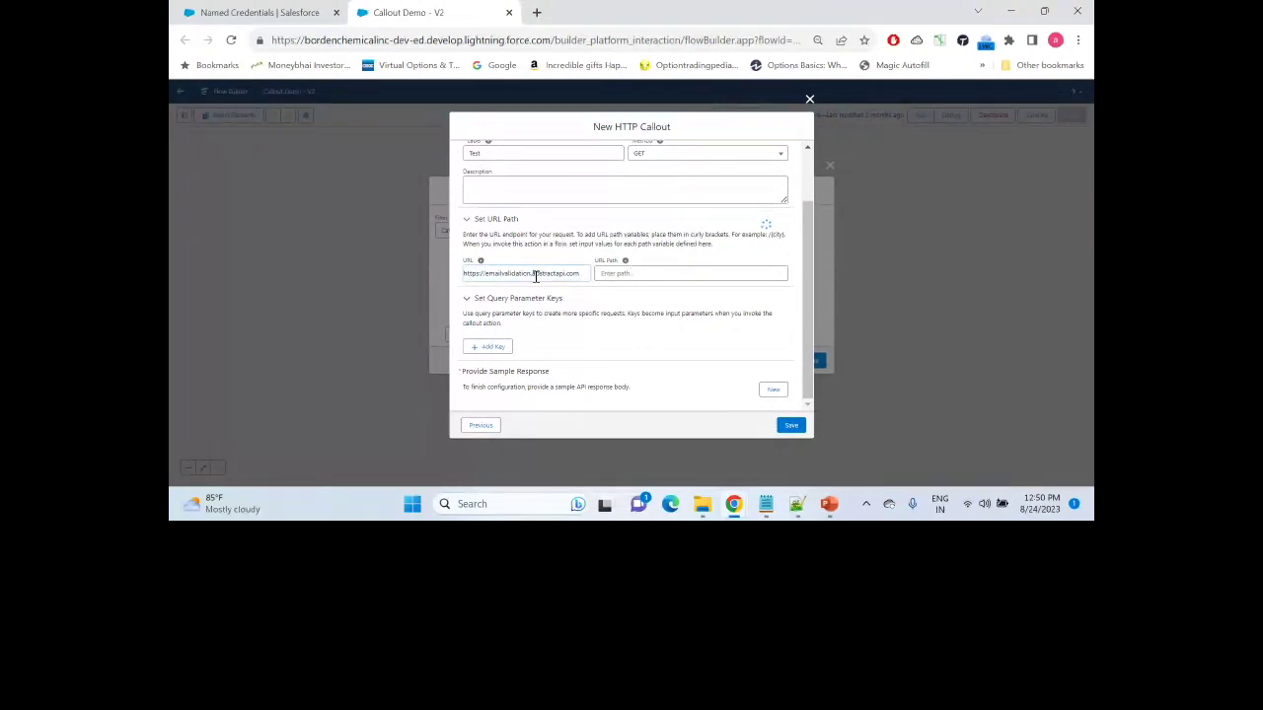
pyautogui.click(617, 275)
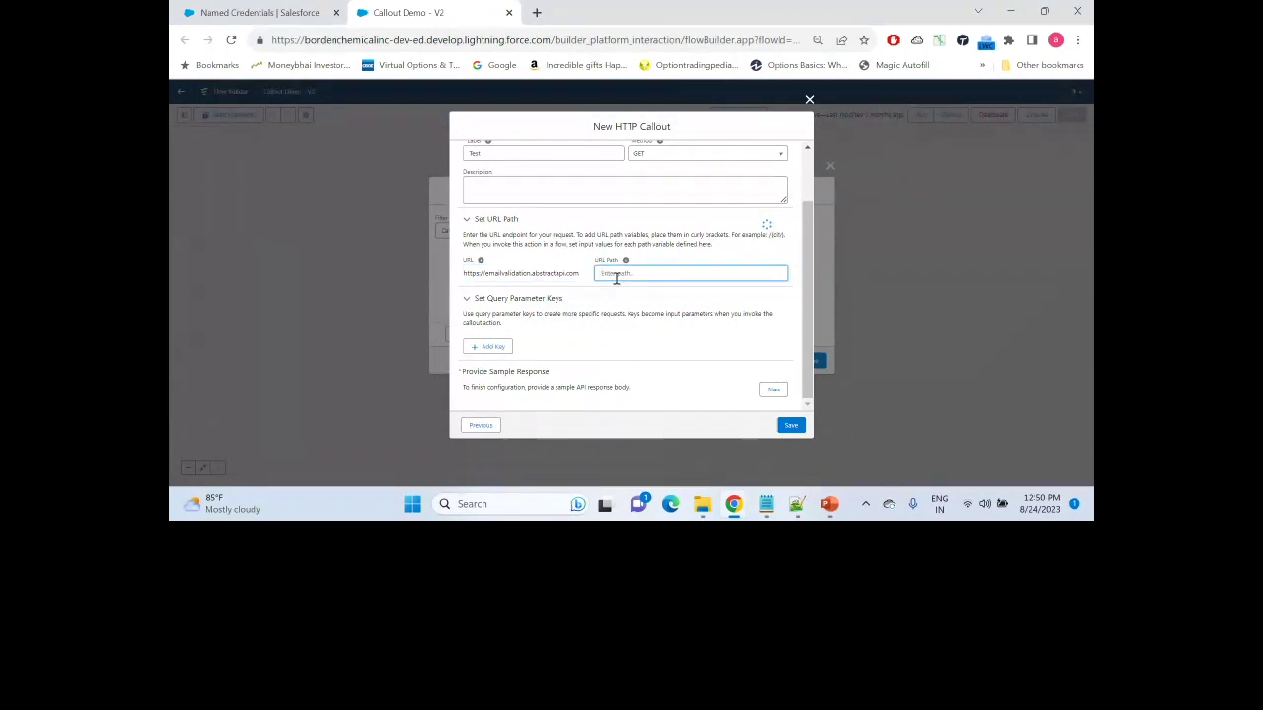
pyautogui.write('/v1')
pyautogui.click(467, 277)
pyautogui.click(618, 275)
pyautogui.click(480, 274)
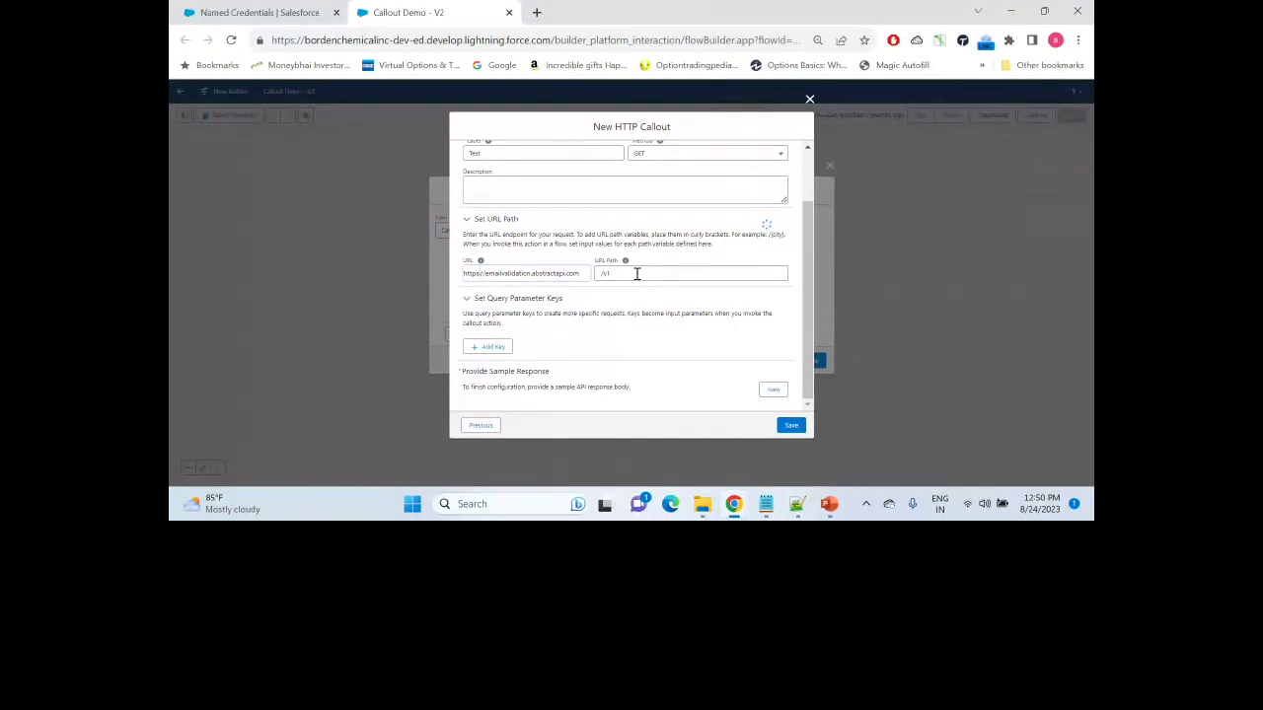
pyautogui.click(623, 275)
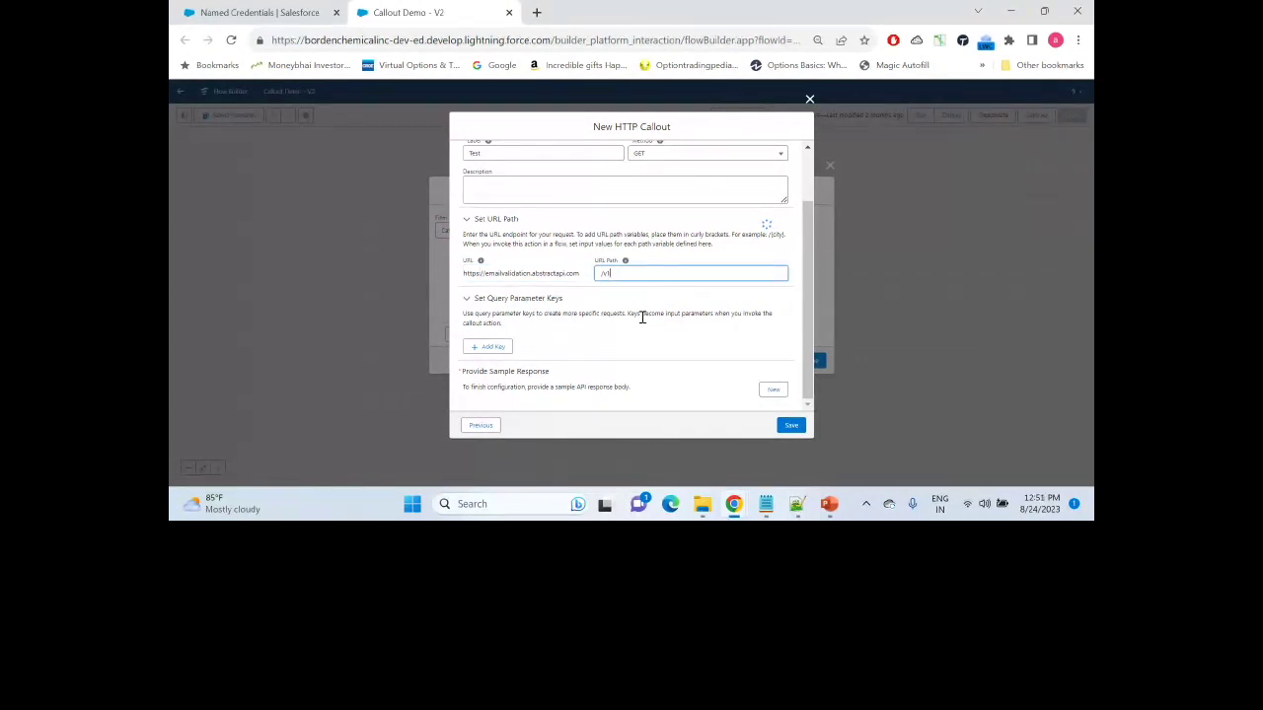
pyautogui.click(806, 253)
pyautogui.click(621, 274)
pyautogui.write('/')
pyautogui.hotkey('alt', 'Tab')
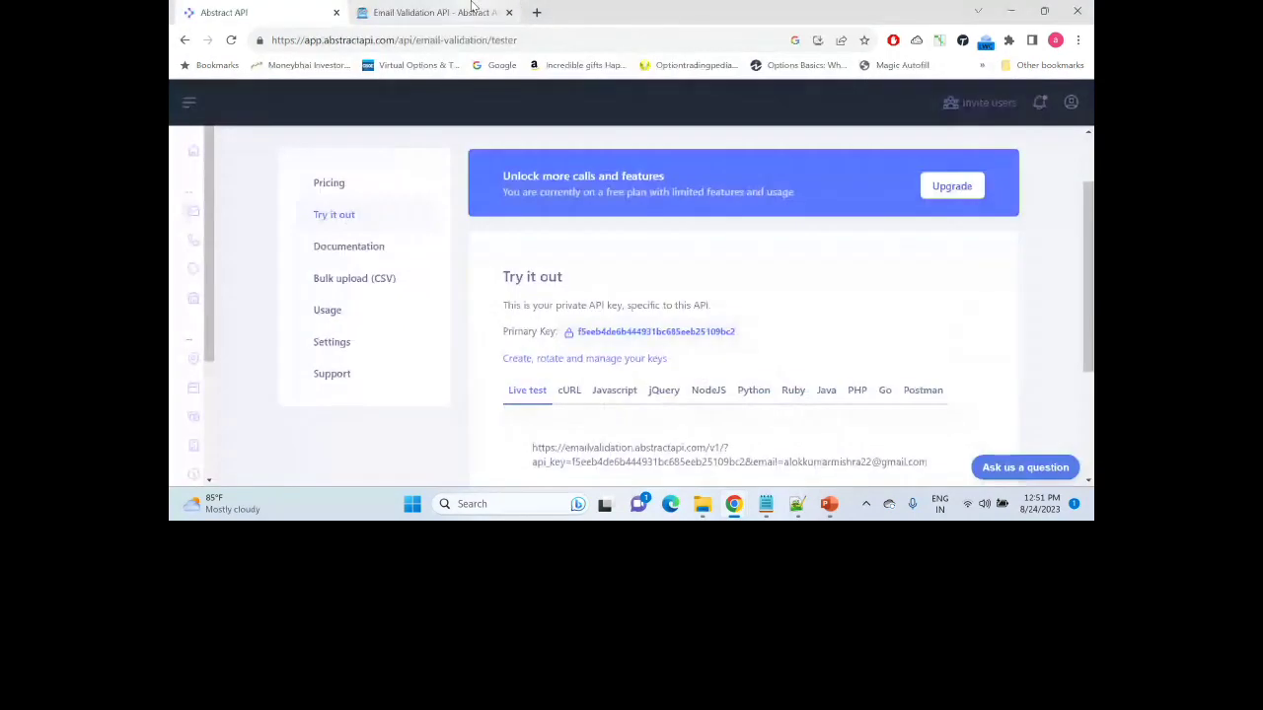
pyautogui.click(426, 12)
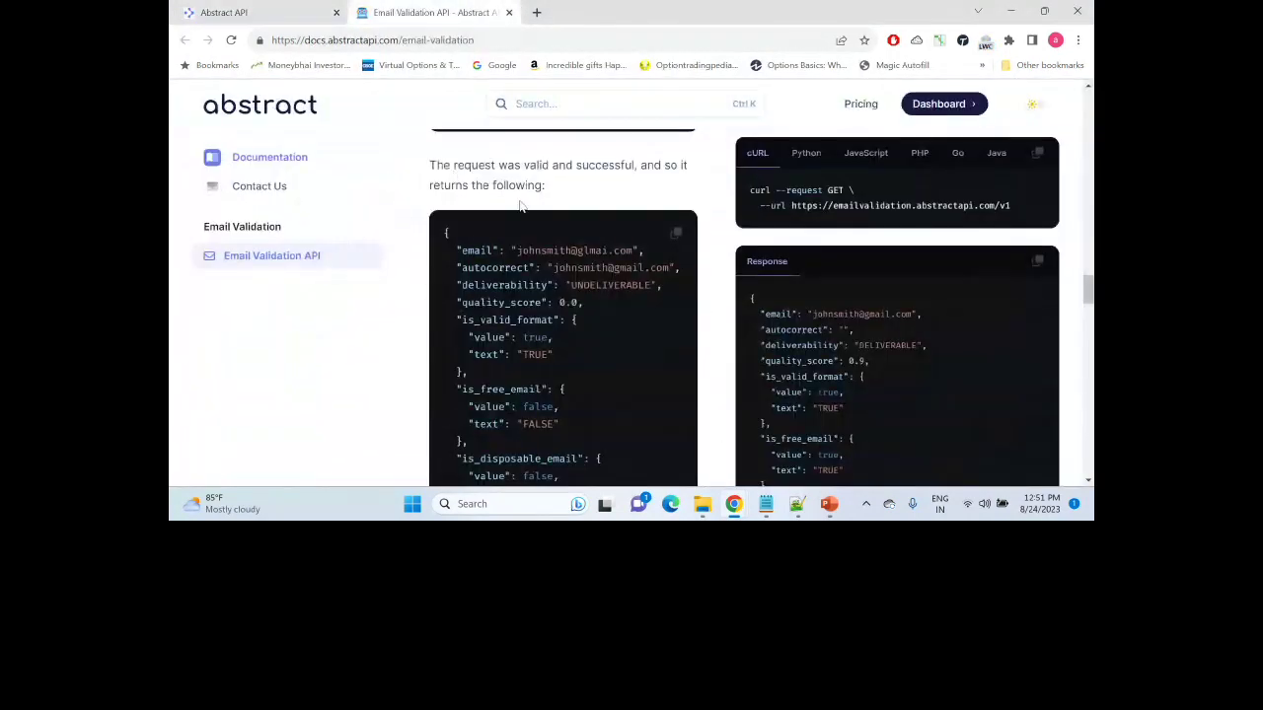
pyautogui.scroll(1, 533, 195)
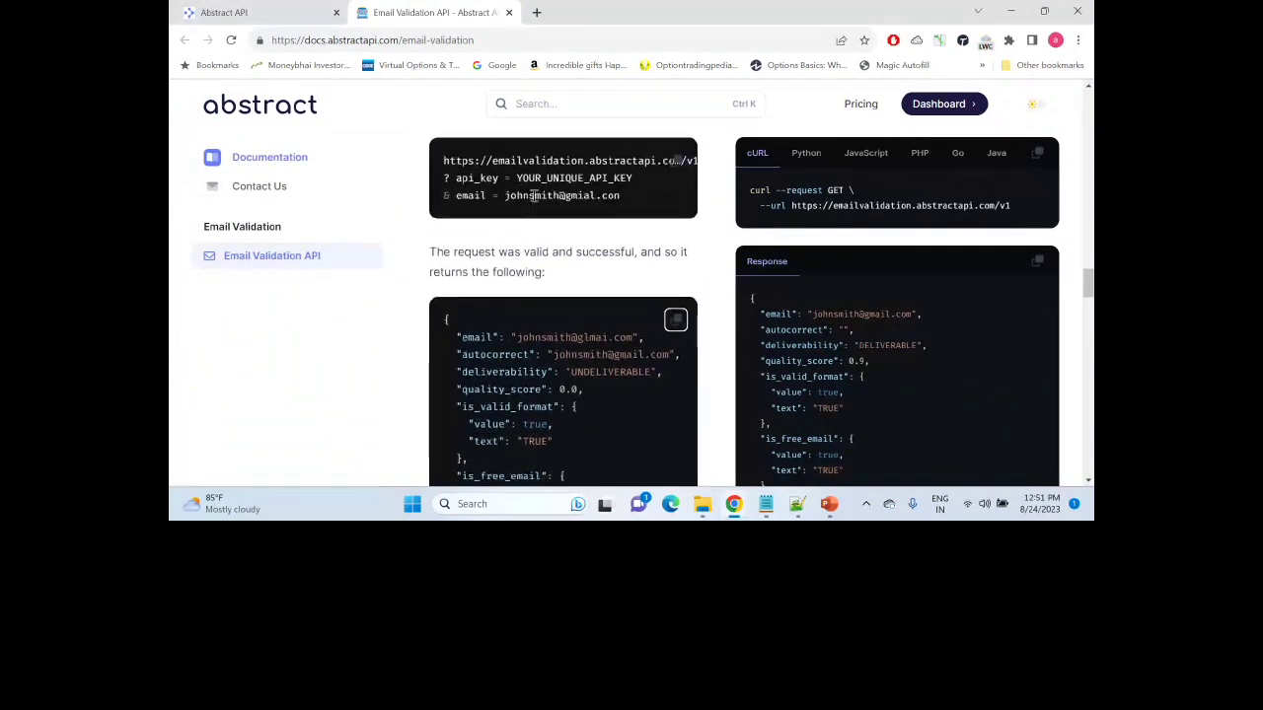
pyautogui.moveTo(1088, 284); pyautogui.dragTo(1088, 103)
pyautogui.moveTo(499, 296); pyautogui.dragTo(479, 297)
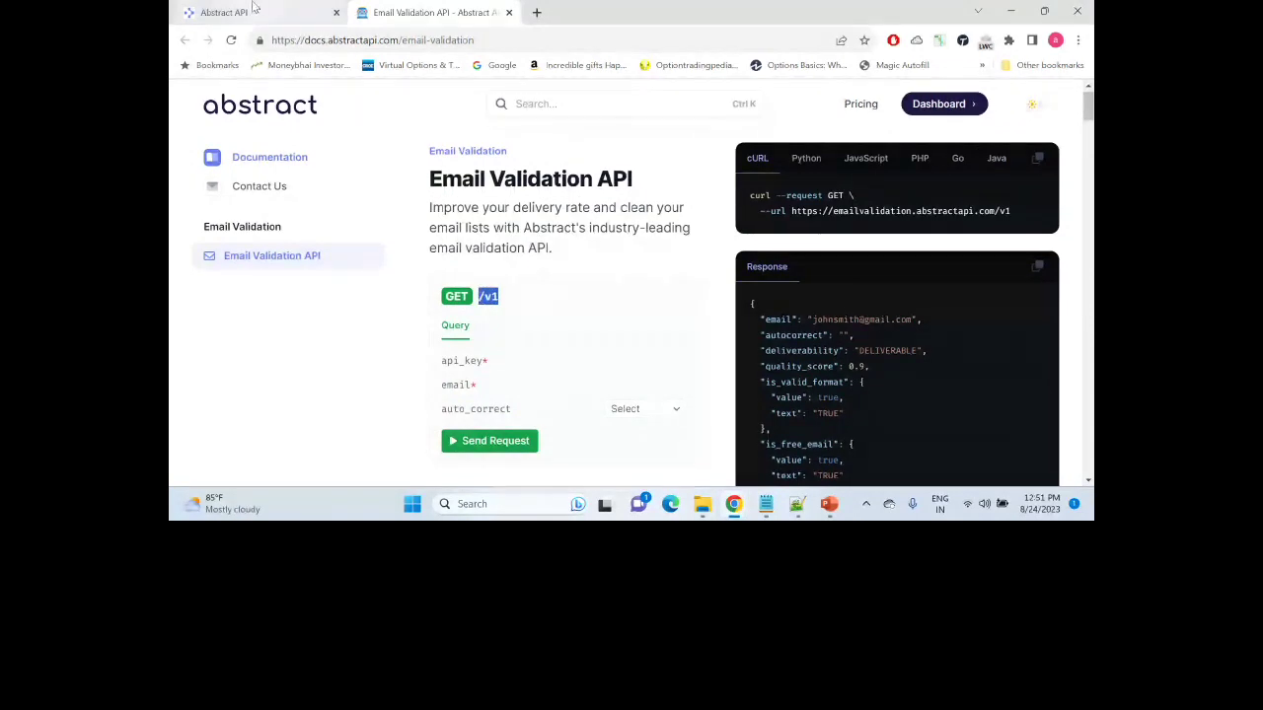
pyautogui.hotkey('alt', 'Tab')
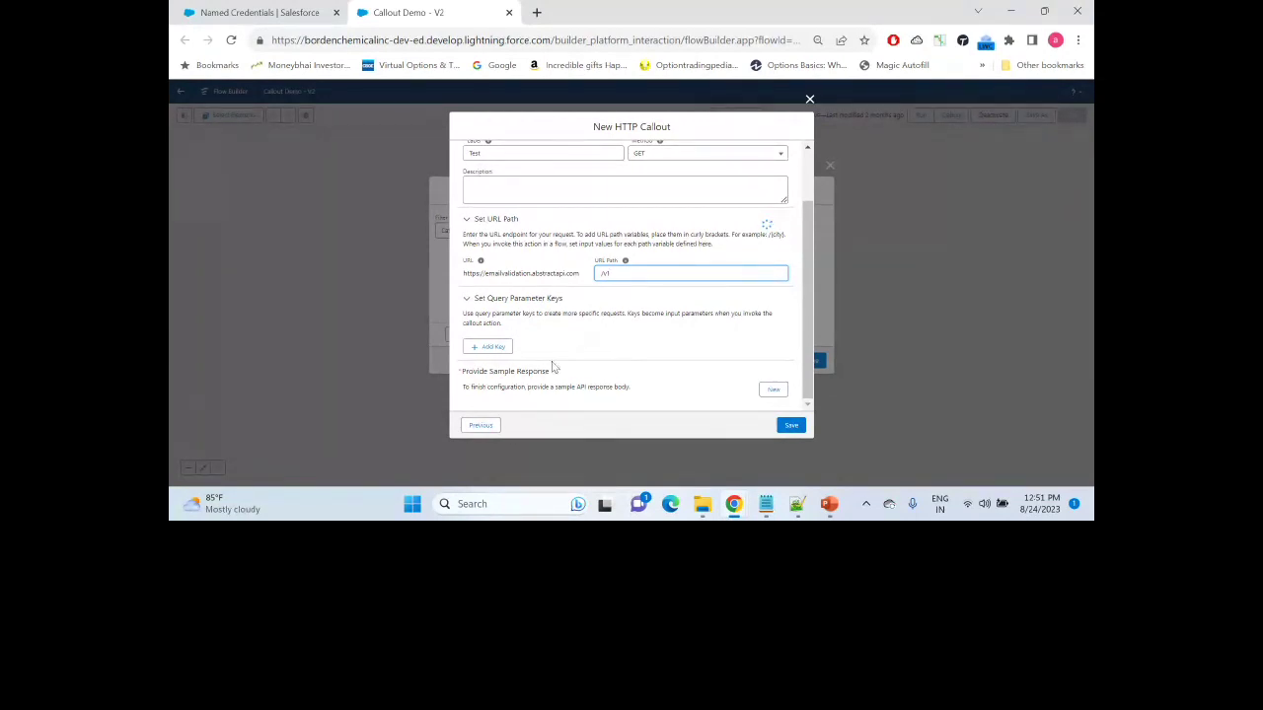
# Step: Add a query parameter key named api_key, copied from the Abstract API docs
pyautogui.click(481, 350)
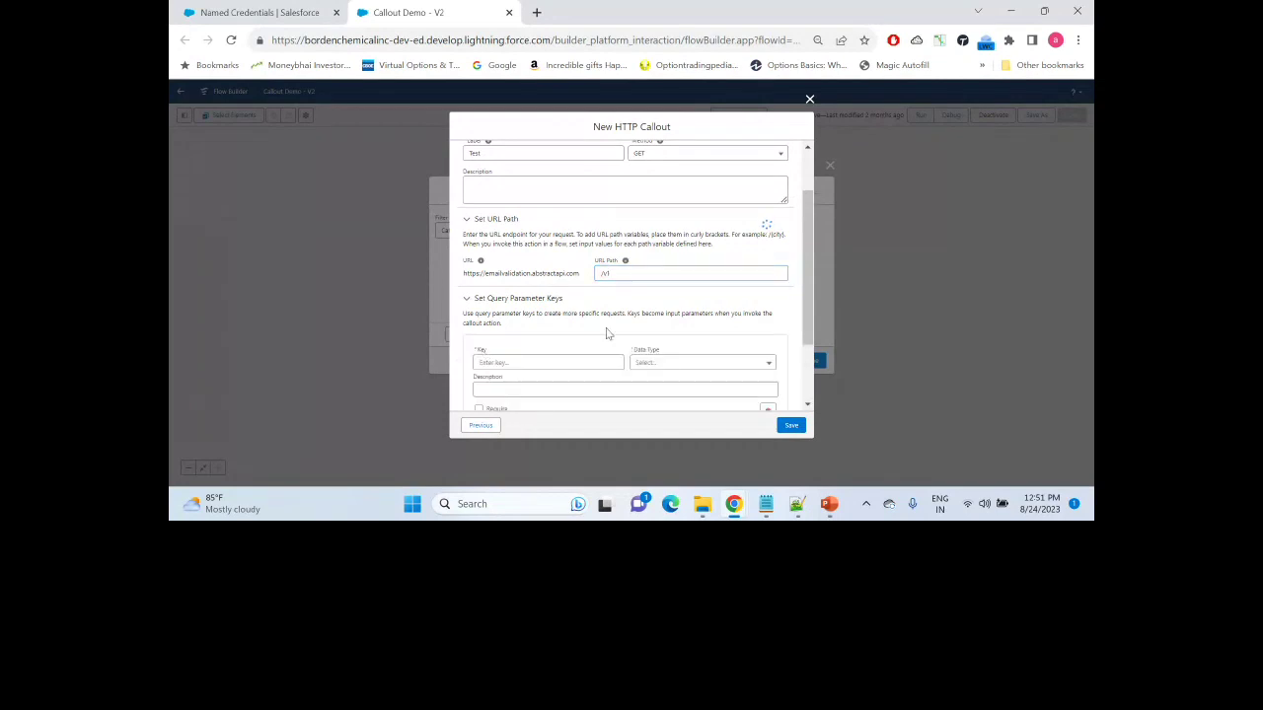
pyautogui.moveTo(803, 249); pyautogui.dragTo(803, 316)
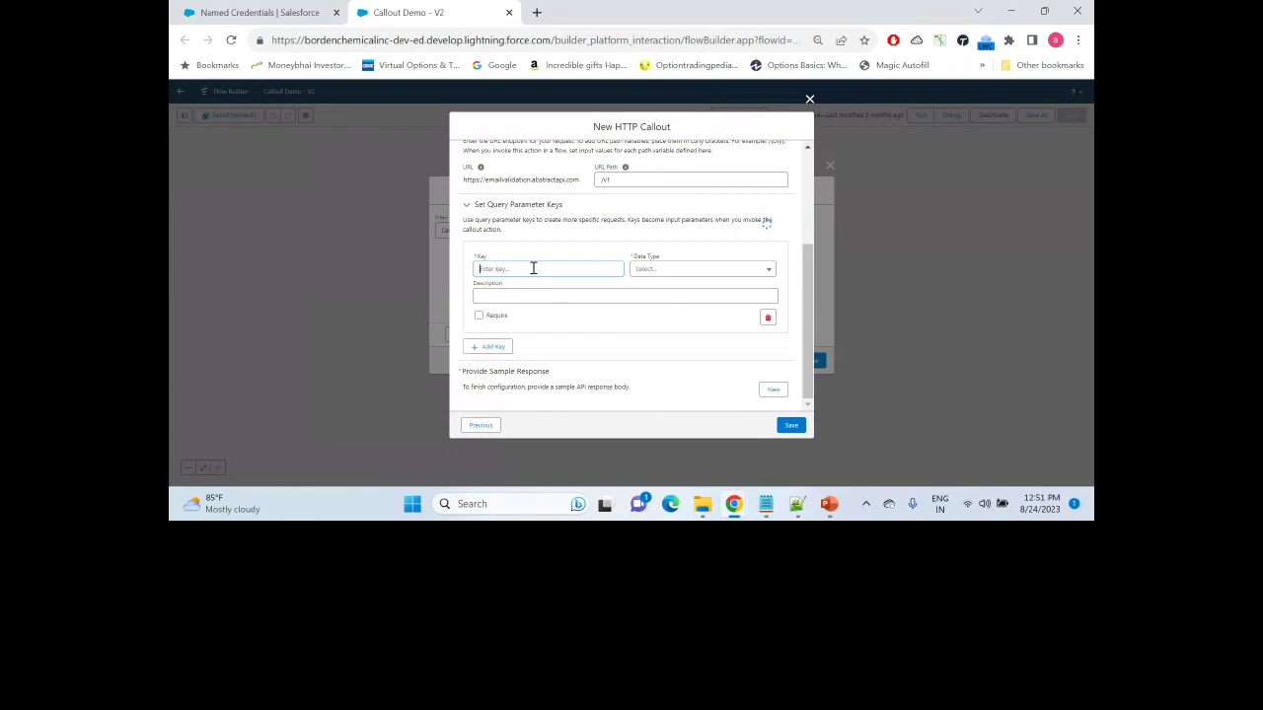
pyautogui.hotkey('alt', 'Tab')
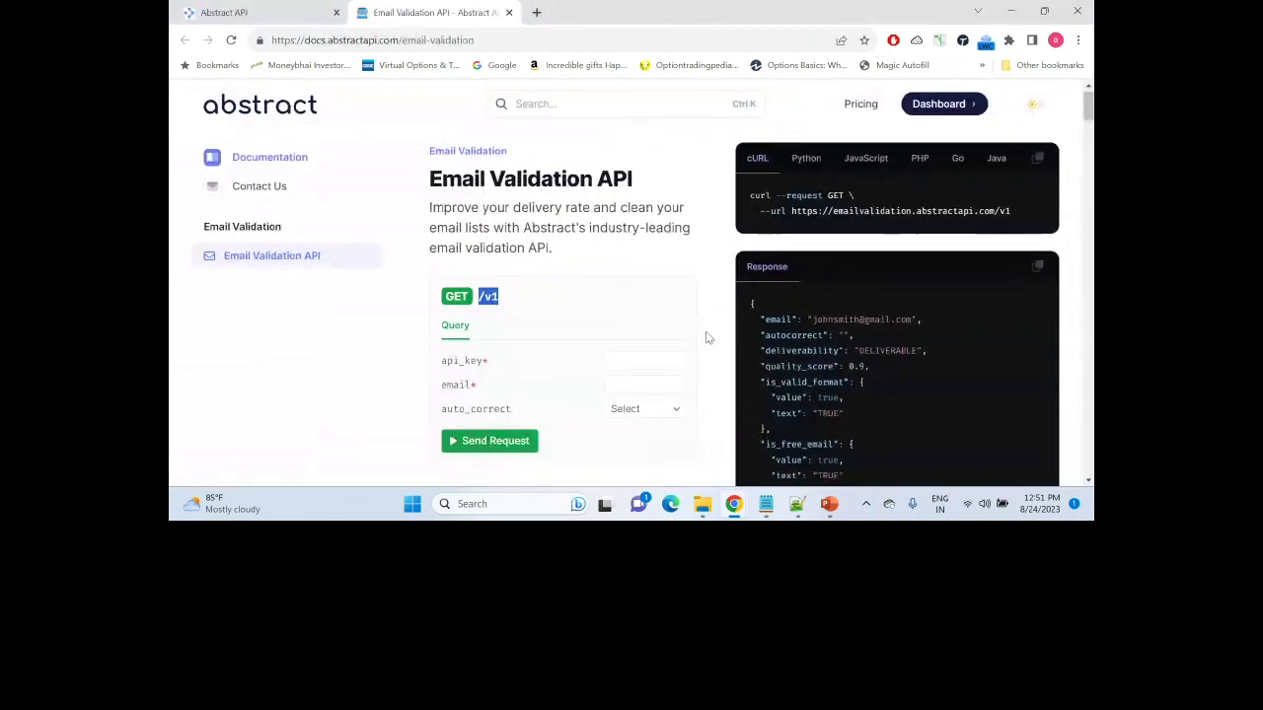
pyautogui.scroll(-5, 701, 344)
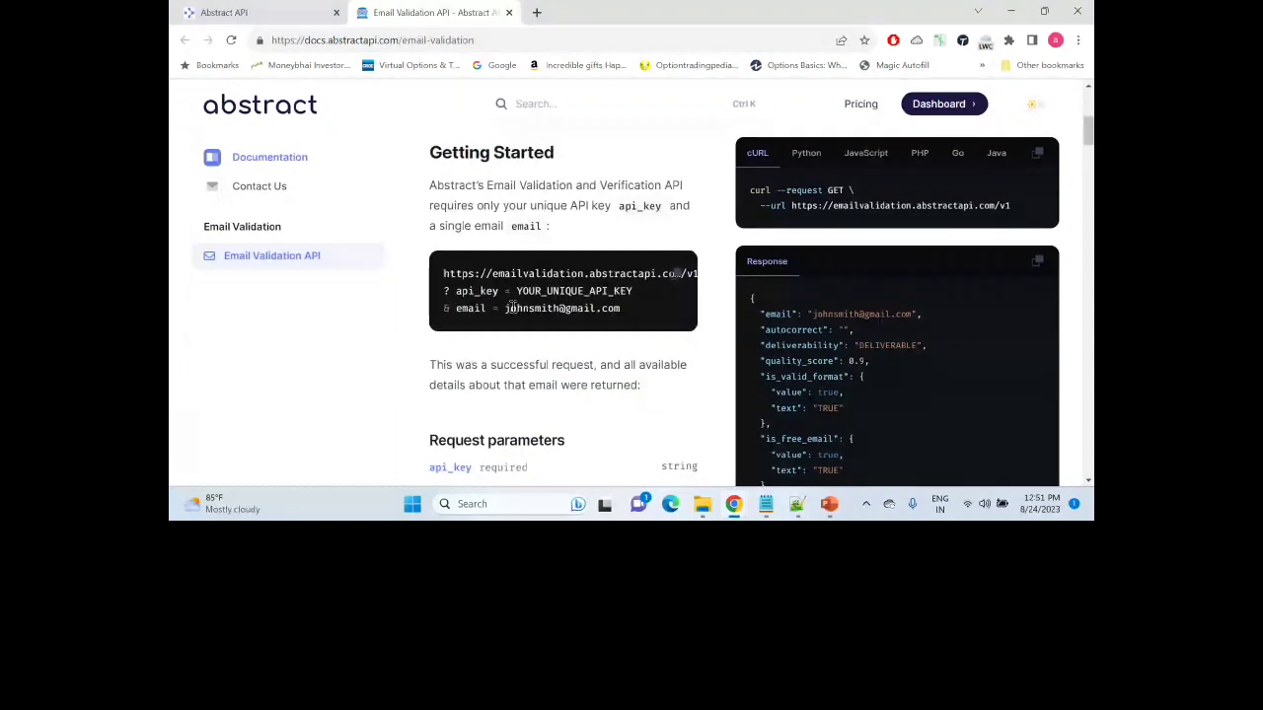
pyautogui.doubleClick(479, 291)
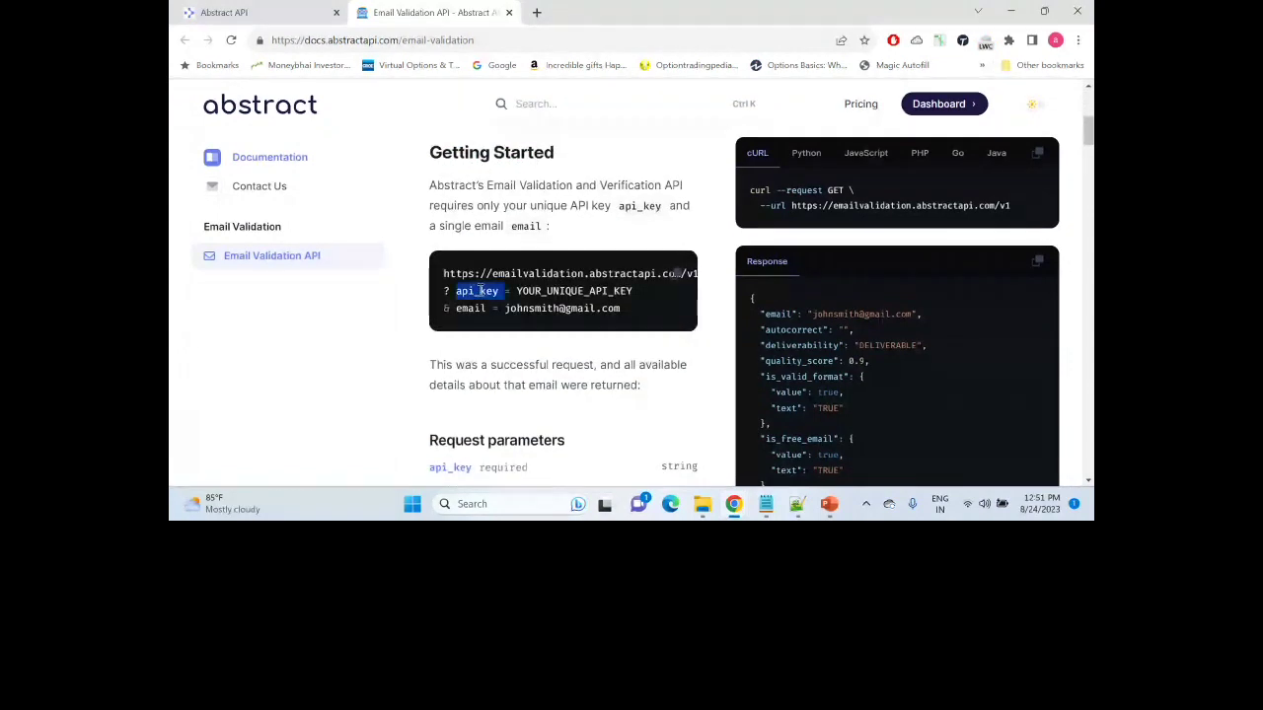
pyautogui.hotkey('ctrl', 'c')
pyautogui.hotkey('alt', 'Tab')
pyautogui.click(535, 268)
pyautogui.hotkey('ctrl', 'v')
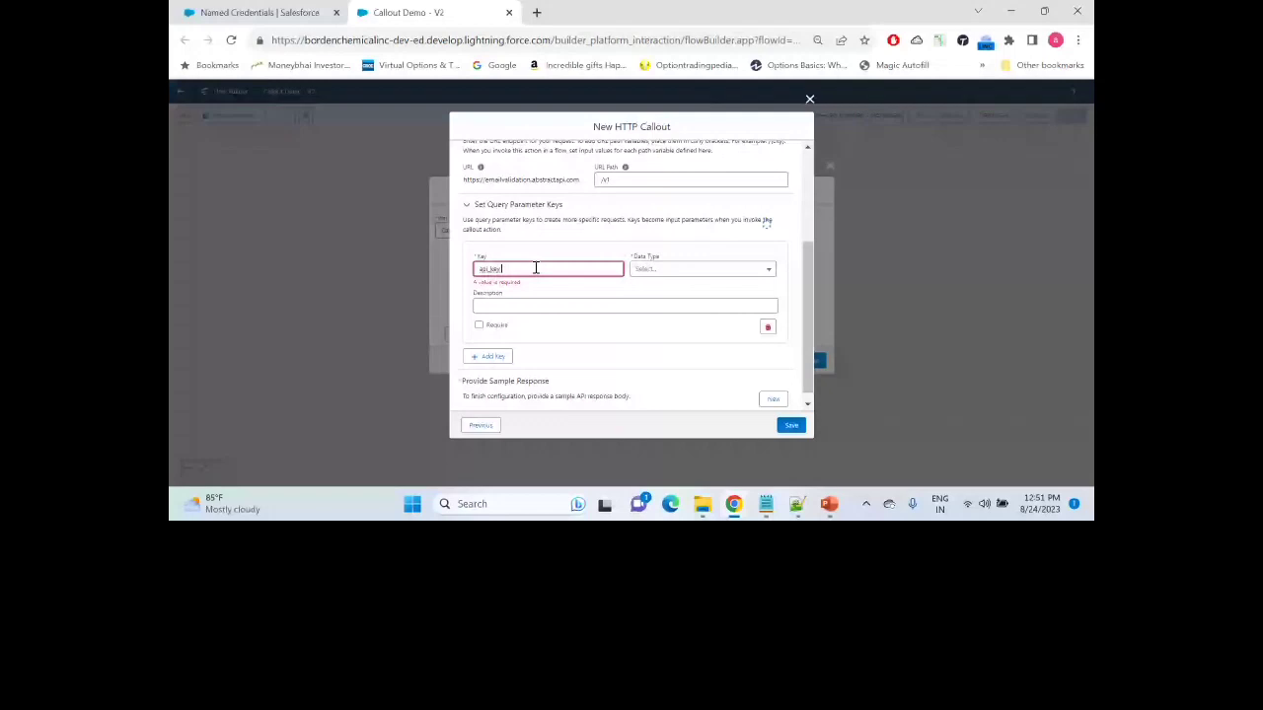
# Step: Make api_key a required String parameter and add a second empty key row
pyautogui.click(670, 275)
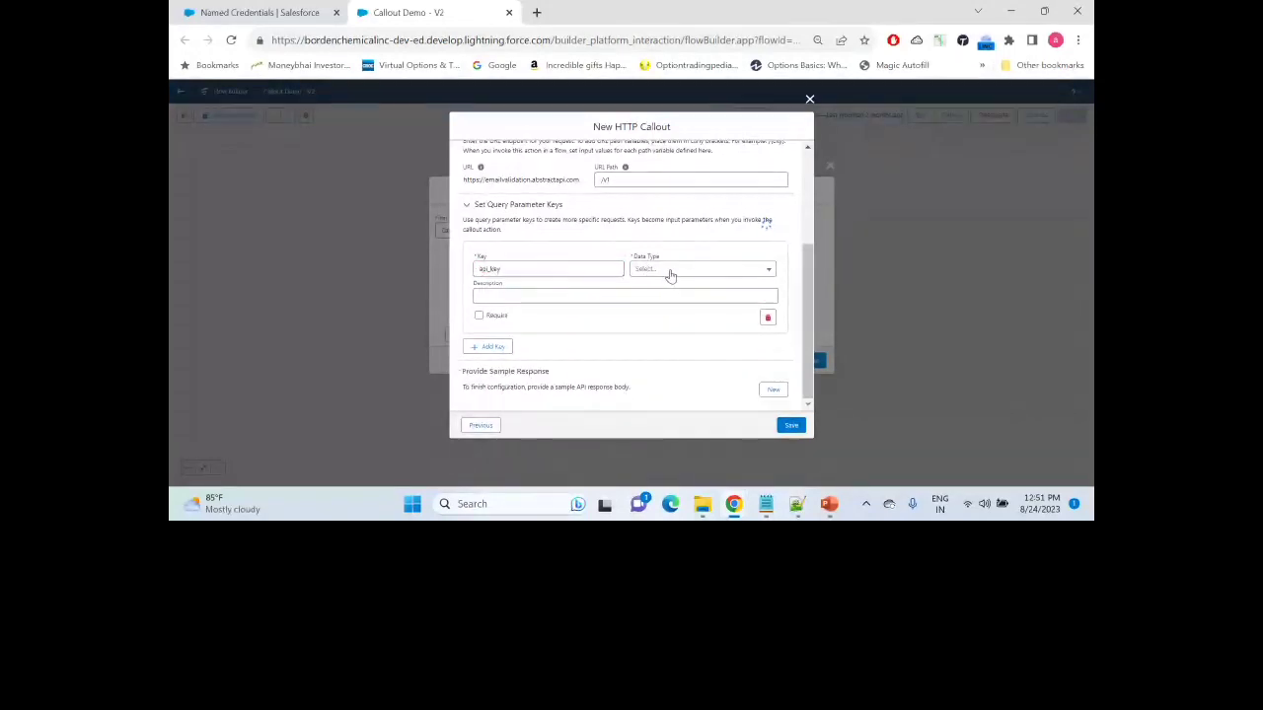
pyautogui.click(770, 271)
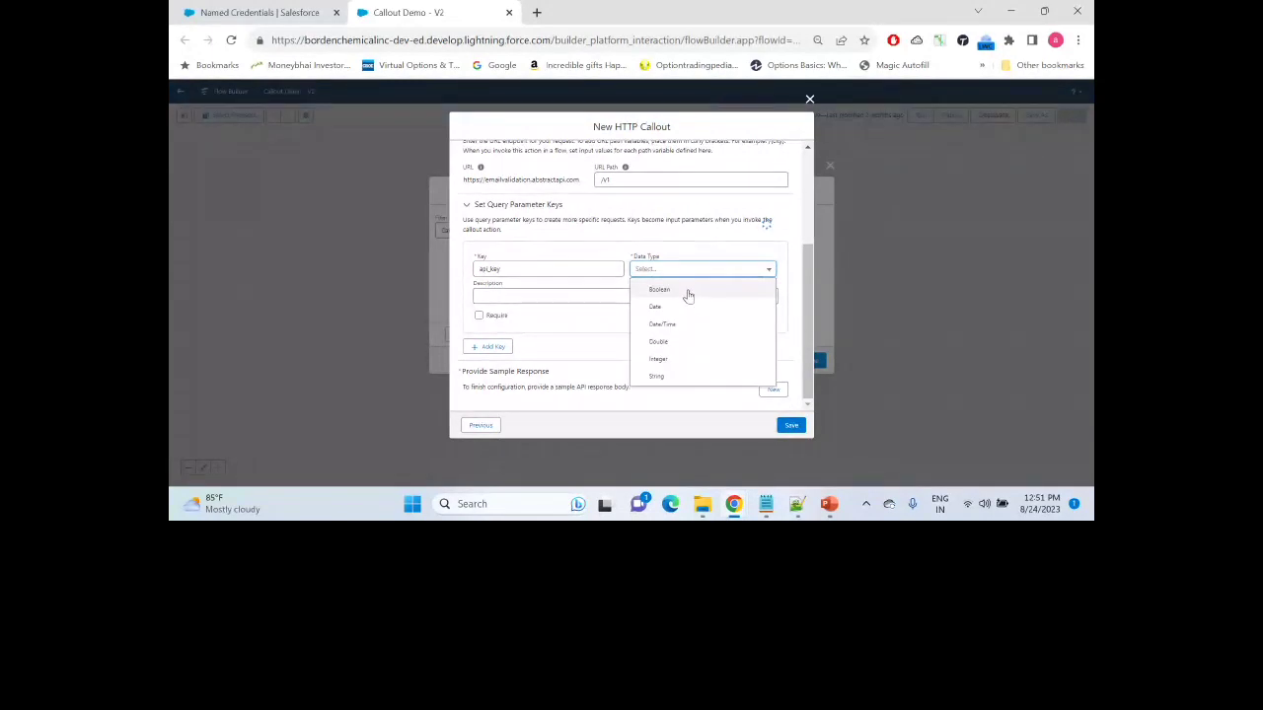
pyautogui.click(677, 379)
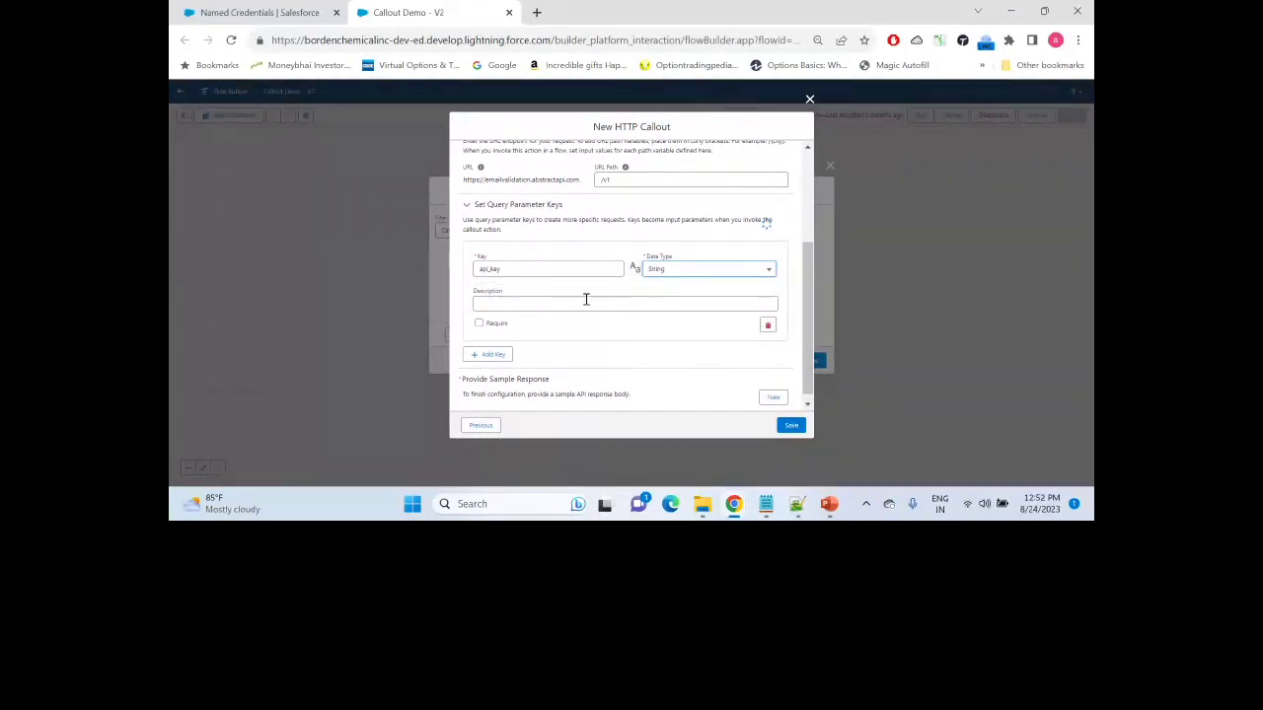
pyautogui.click(478, 326)
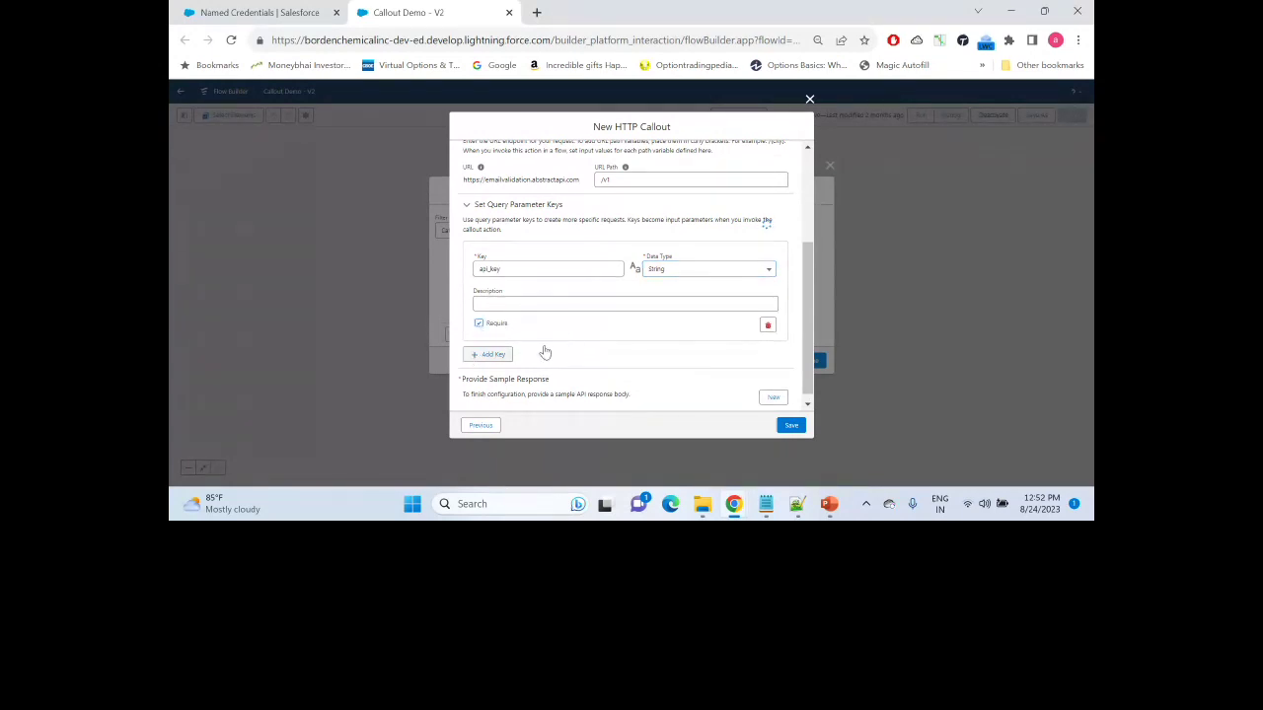
pyautogui.click(480, 355)
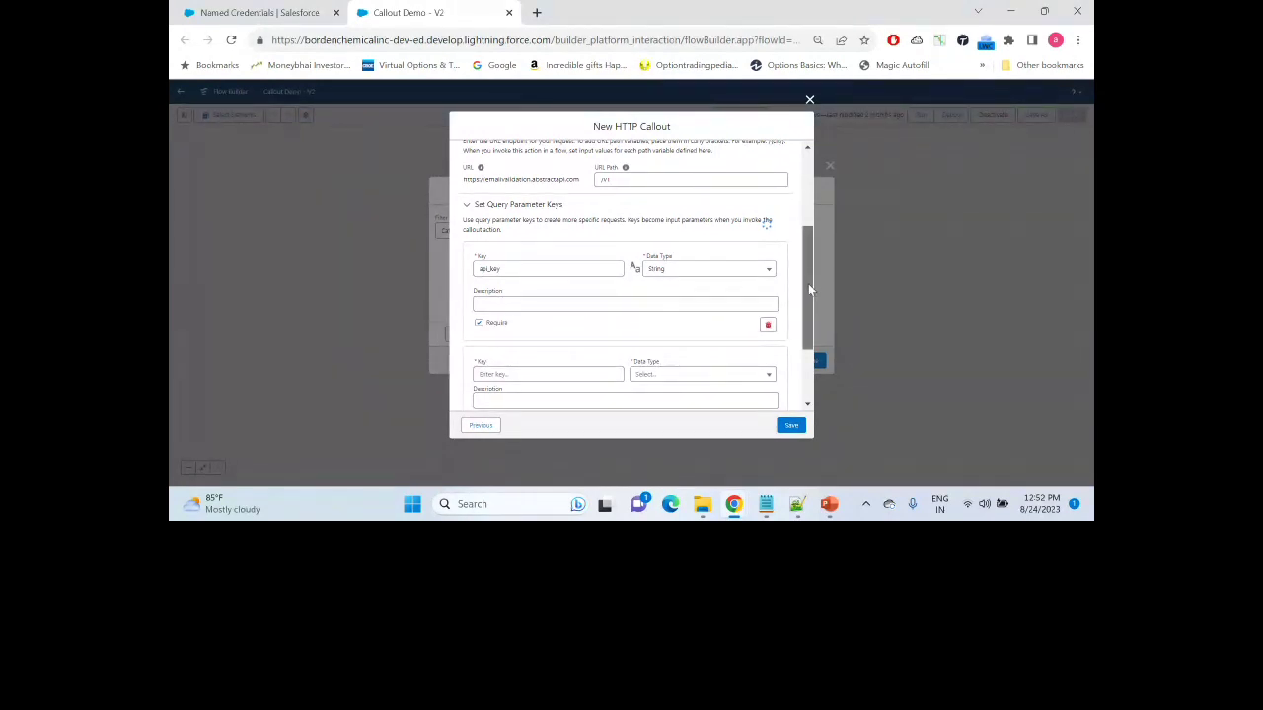
# Step: Name the second key 'email' from the docs and make it a required String
pyautogui.moveTo(807, 283); pyautogui.dragTo(803, 329)
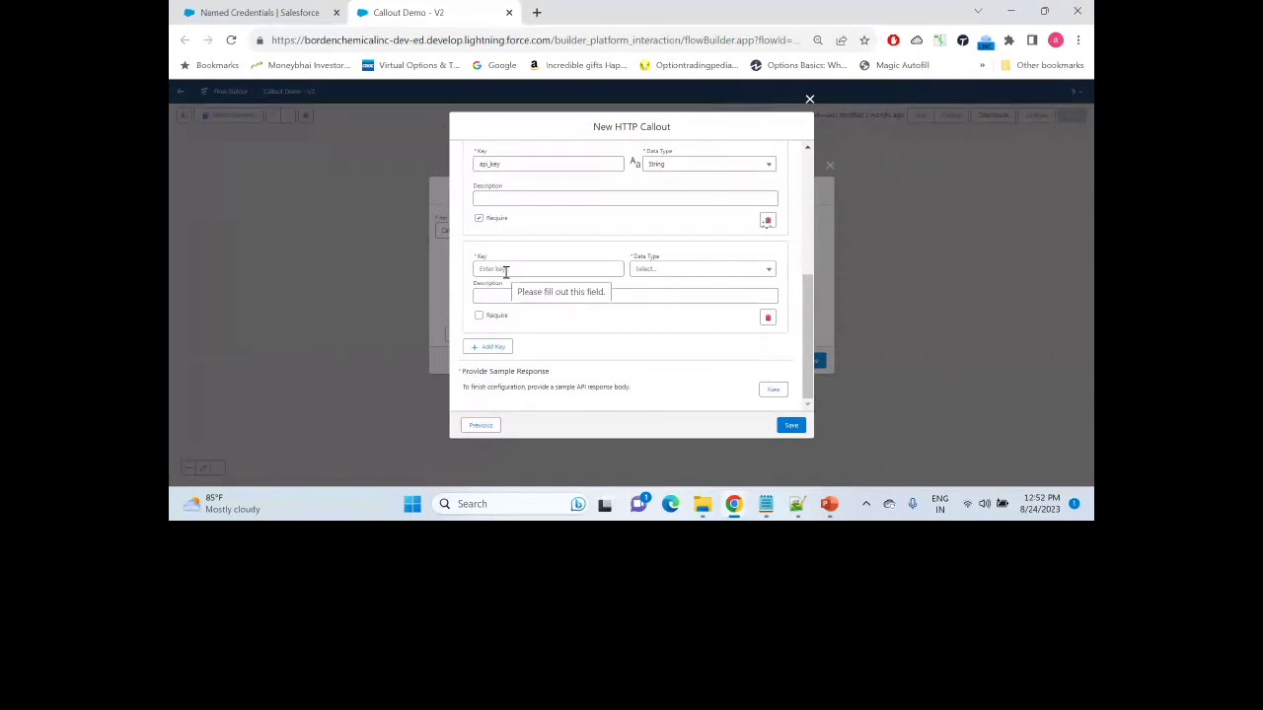
pyautogui.hotkey('alt', 'Tab')
pyautogui.click(467, 308)
pyautogui.doubleClick(468, 309)
pyautogui.hotkey('alt', 'Tab')
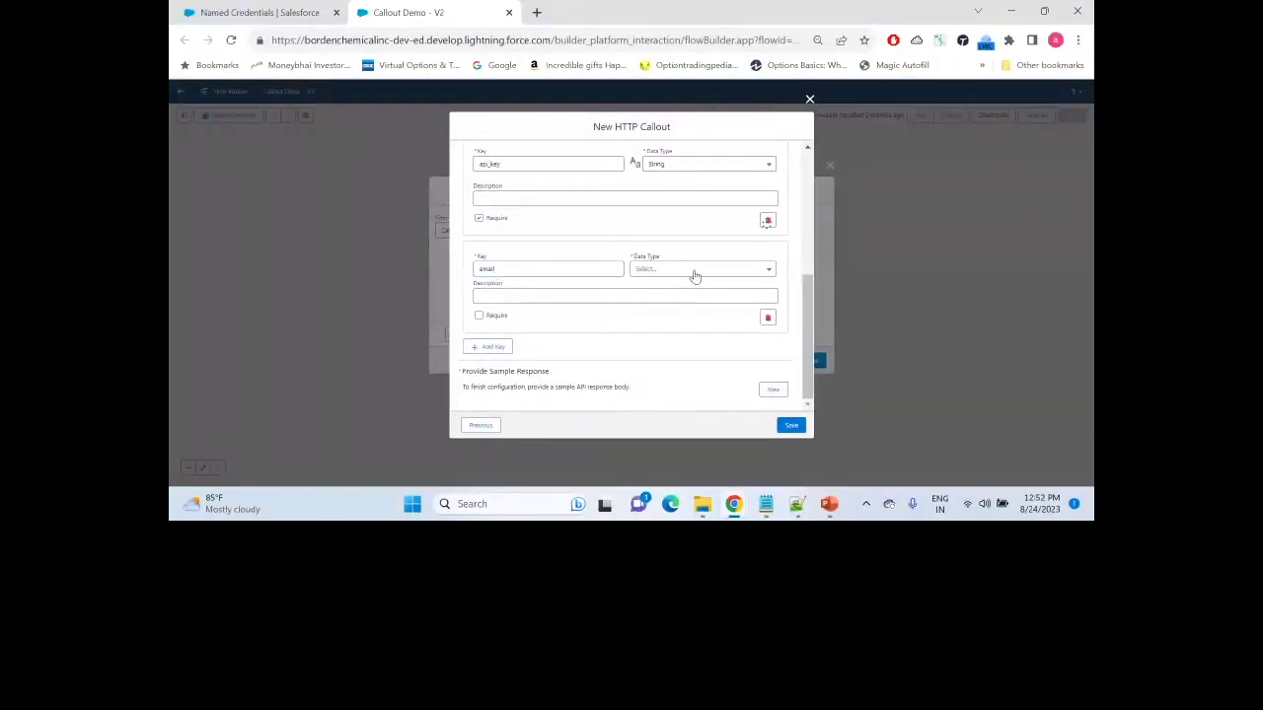
pyautogui.click(756, 276)
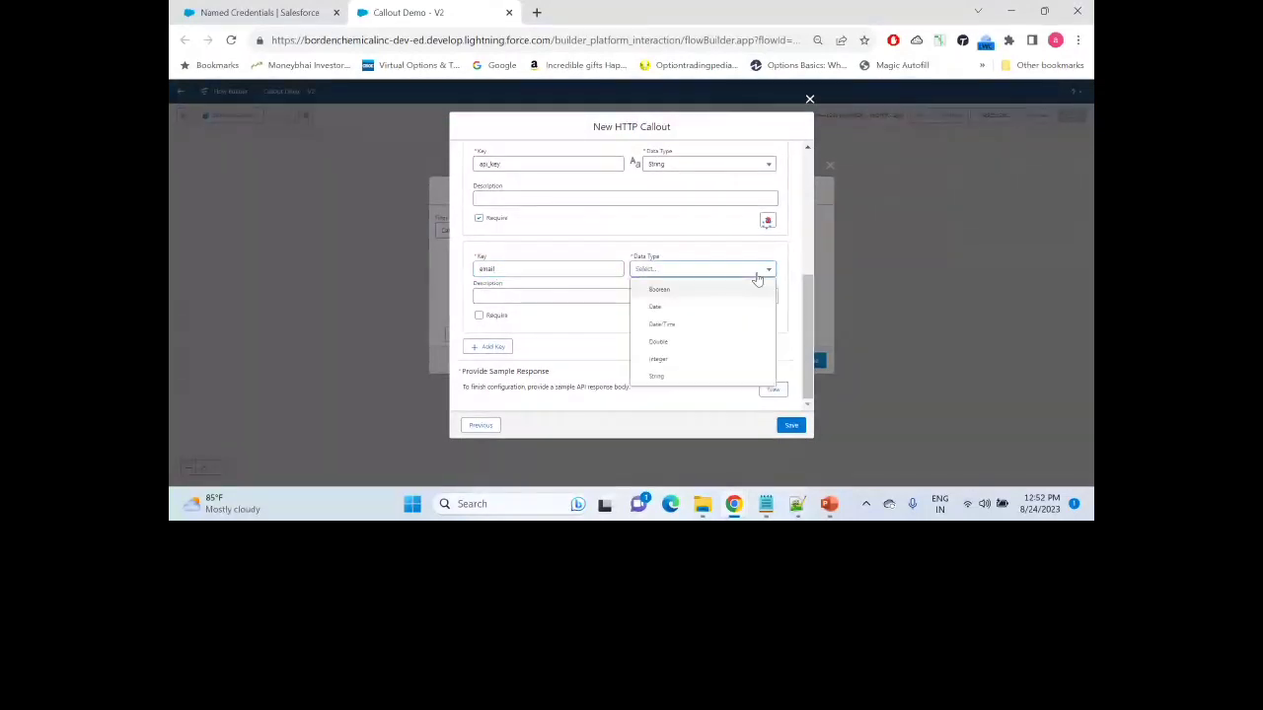
pyautogui.click(677, 383)
pyautogui.click(479, 325)
pyautogui.moveTo(802, 317); pyautogui.dragTo(801, 174)
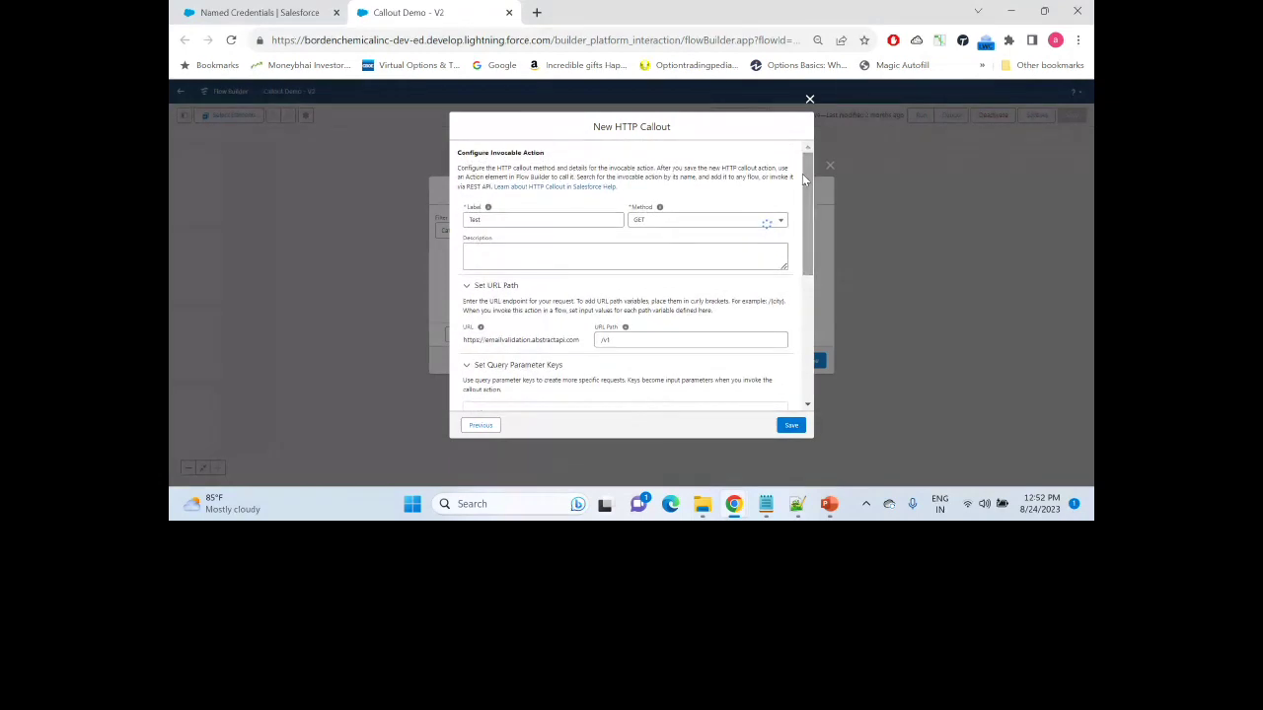
pyautogui.moveTo(805, 179); pyautogui.dragTo(820, 327)
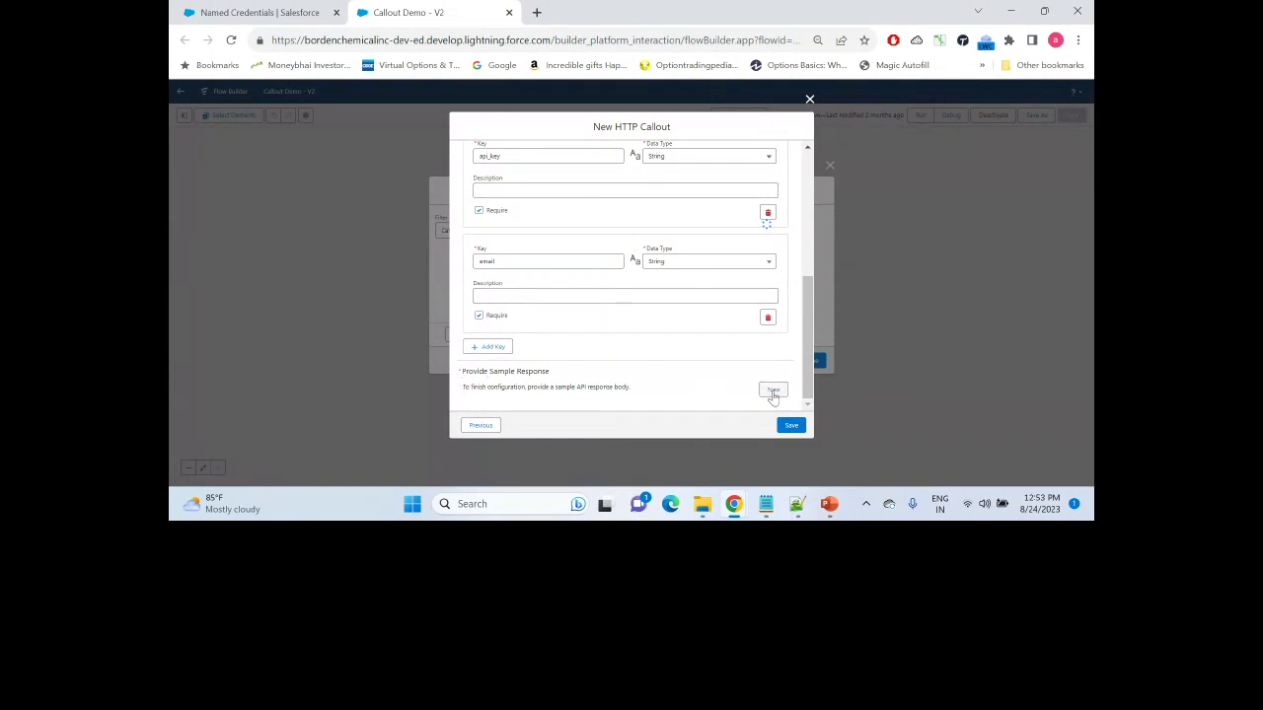
# Step: Paste Abstract API's example validation JSON as the sample response, infer its structure, and accept it
pyautogui.click(773, 391)
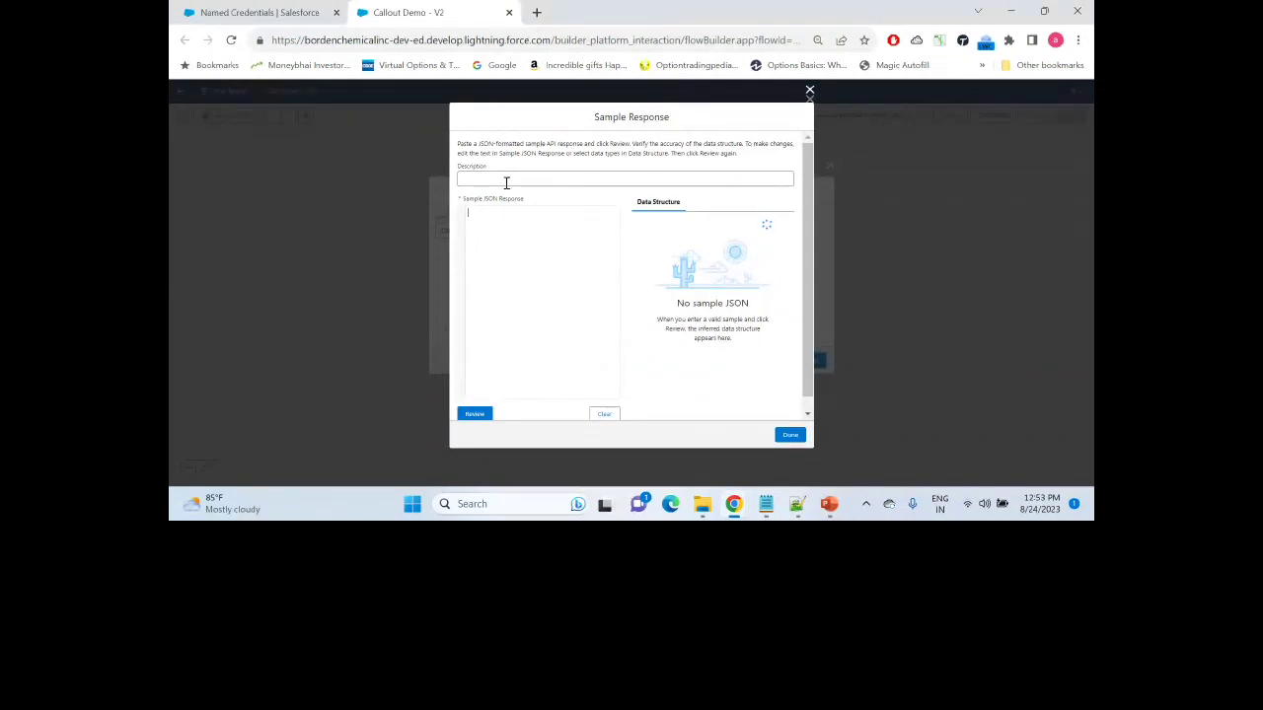
pyautogui.click(501, 239)
pyautogui.hotkey('alt', 'Tab')
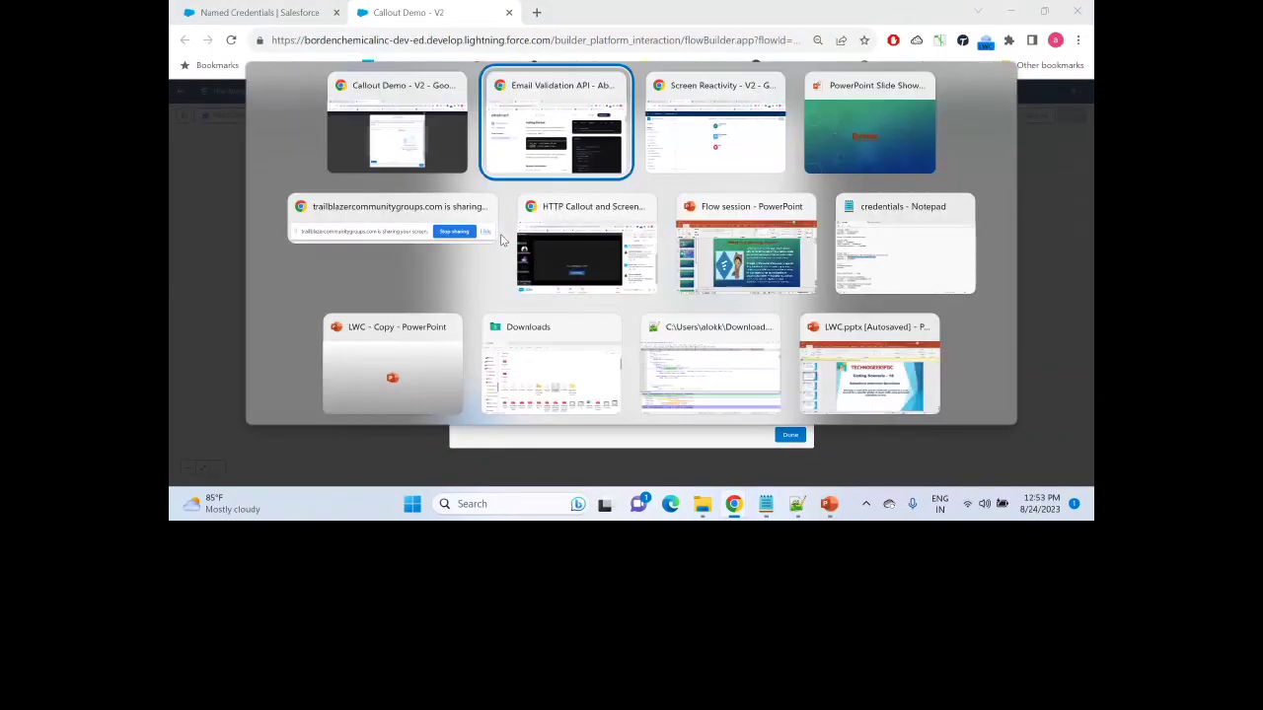
pyautogui.moveTo(1088, 131); pyautogui.dragTo(1088, 305)
pyautogui.click(678, 269)
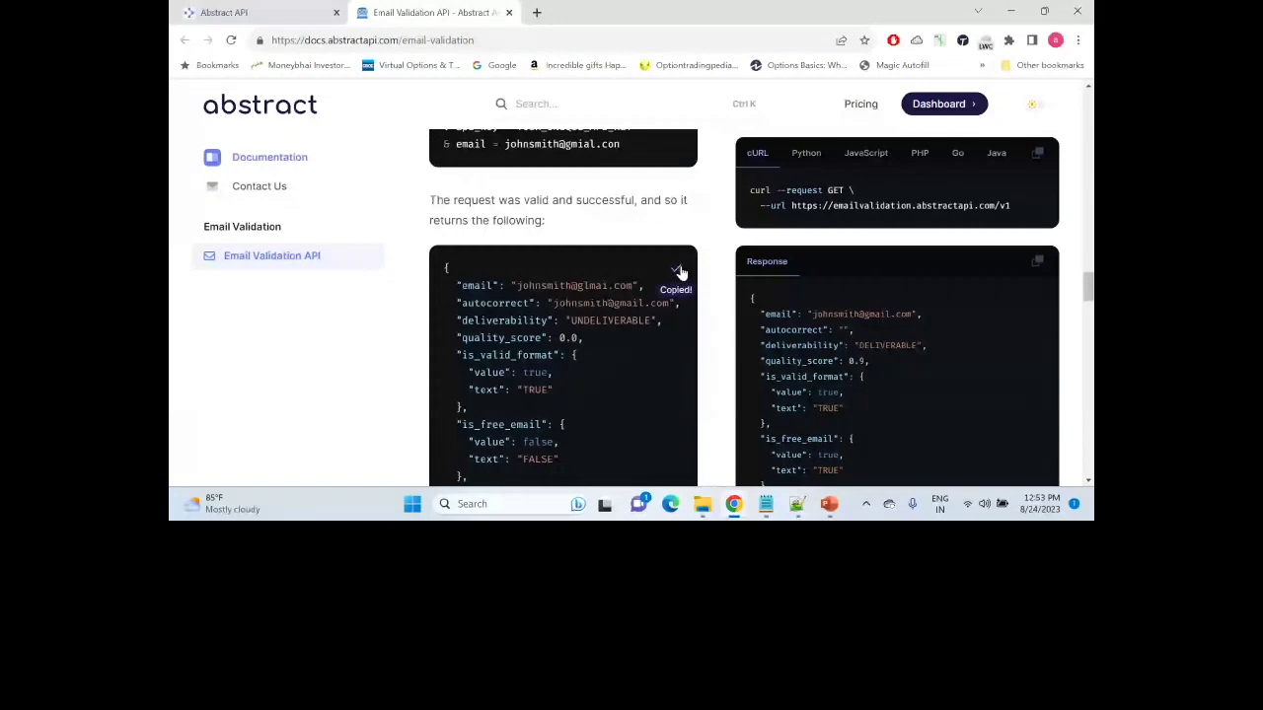
pyautogui.hotkey('alt', 'Tab')
pyautogui.click(538, 239)
pyautogui.hotkey('ctrl', 'v')
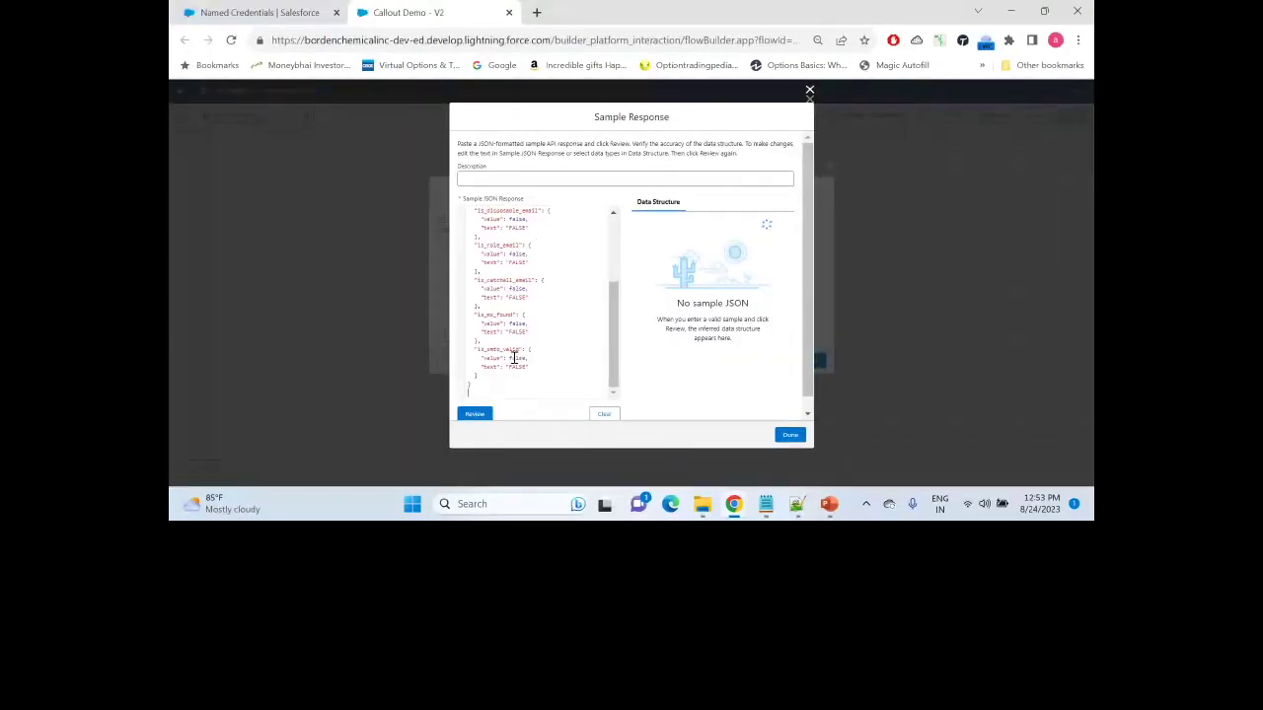
pyautogui.press('BackSpace')
pyautogui.click(471, 417)
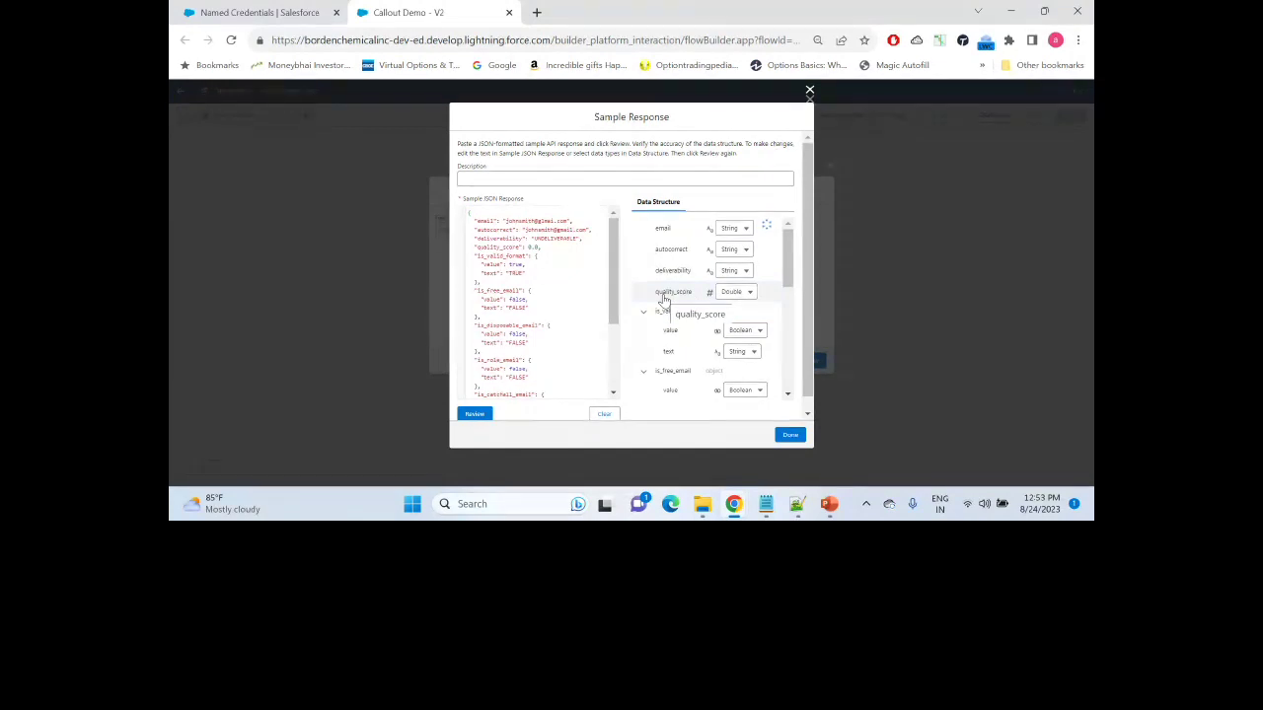
pyautogui.moveTo(787, 240); pyautogui.dragTo(787, 322)
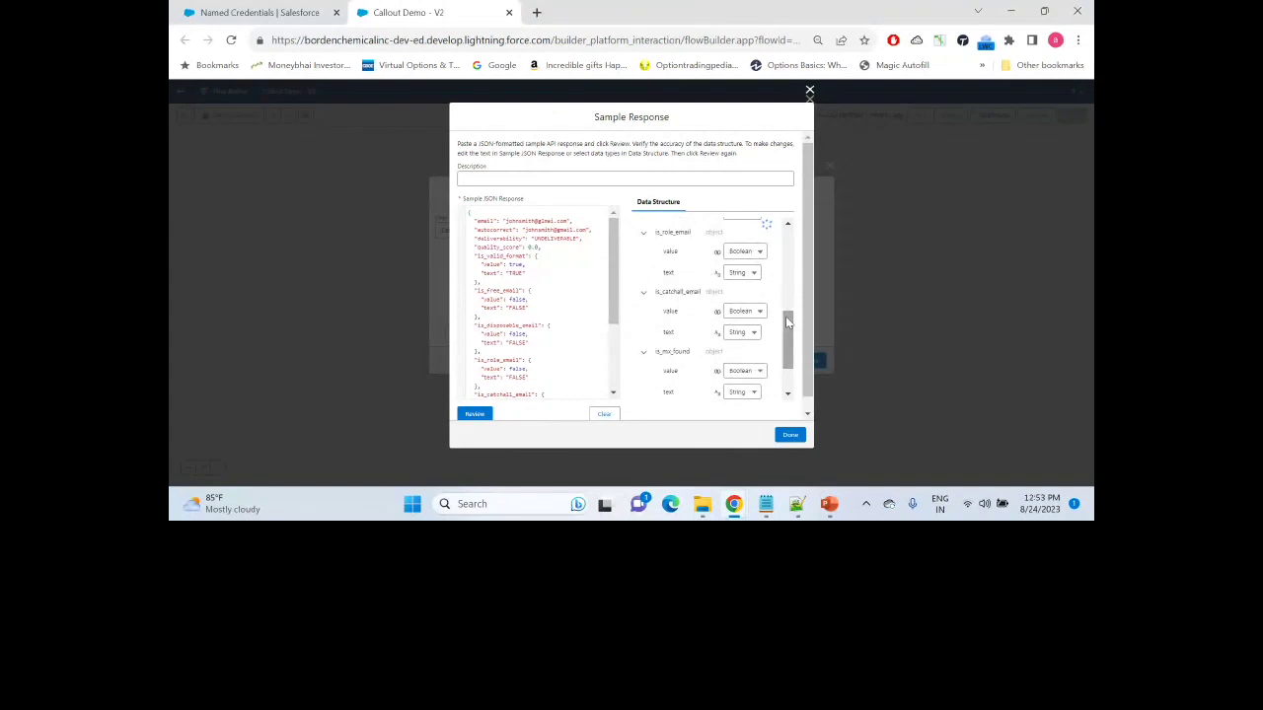
pyautogui.click(789, 437)
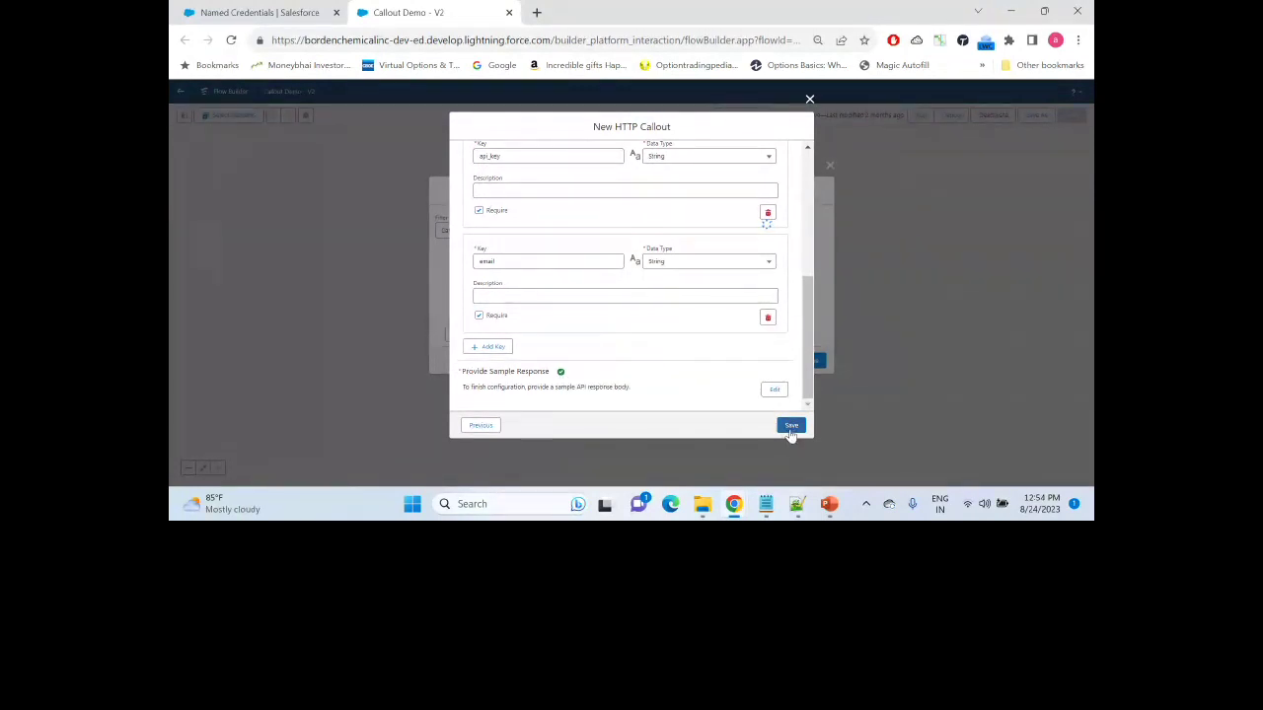
# Step: Save the HTTP callout, clear the errors, and label the new action 'Final Setting'
pyautogui.click(790, 431)
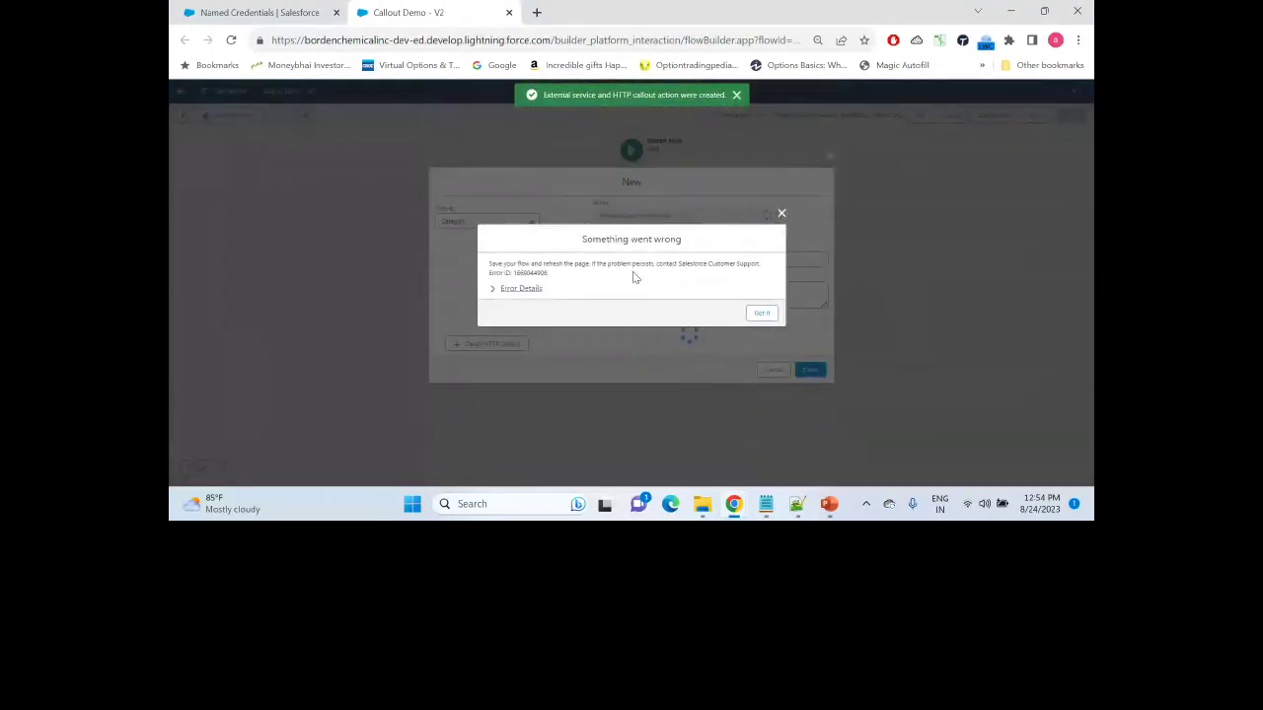
pyautogui.click(759, 313)
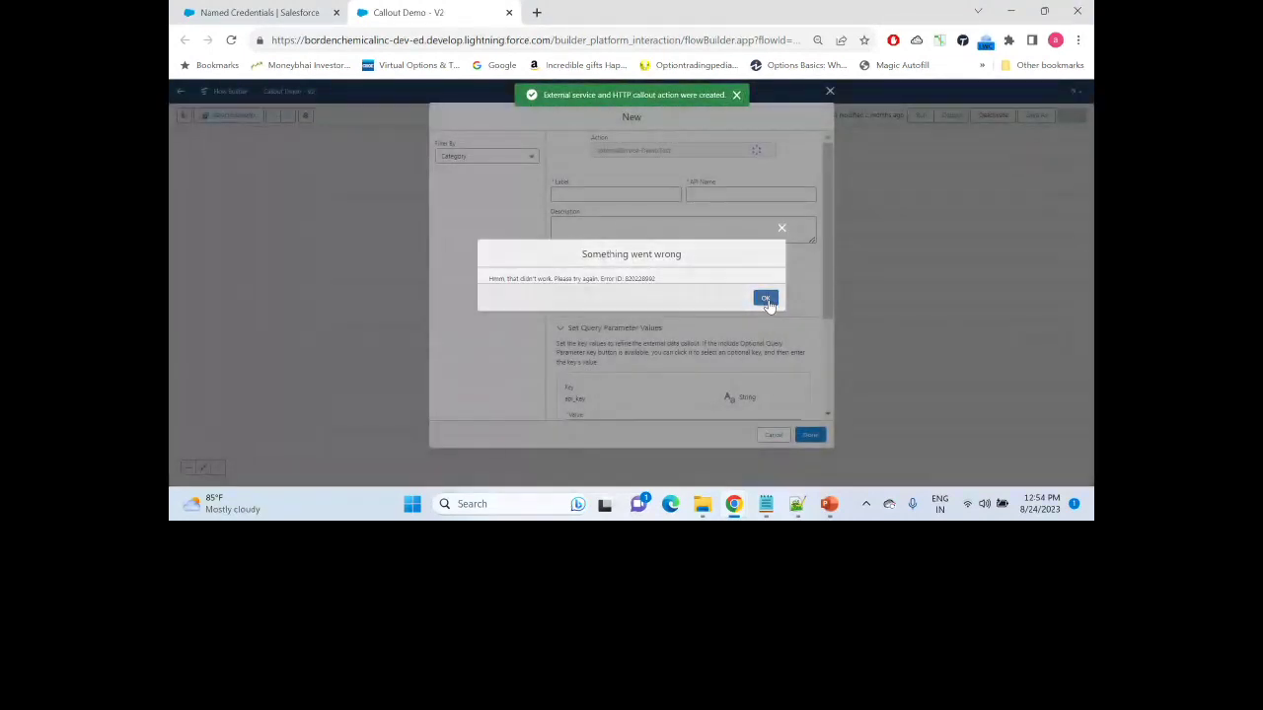
pyautogui.click(766, 297)
pyautogui.click(593, 195)
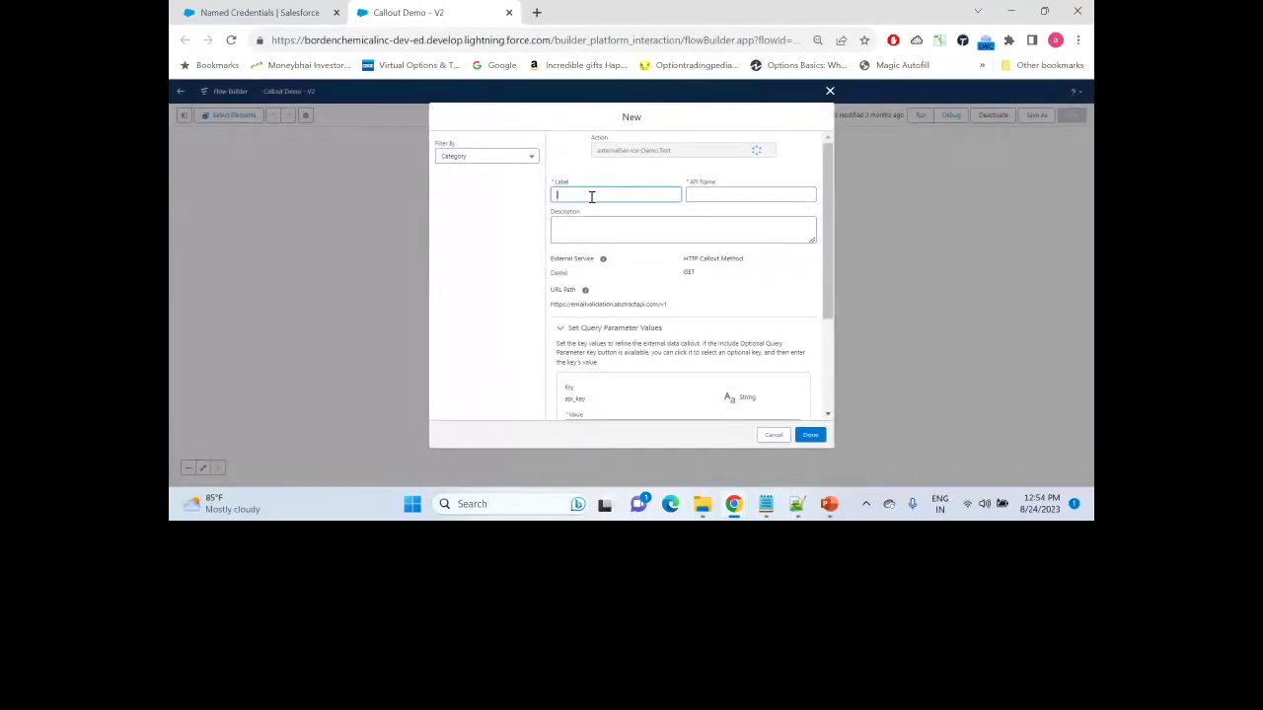
pyautogui.write('Final Setting')
pyautogui.click(731, 185)
pyautogui.moveTo(827, 225); pyautogui.dragTo(826, 355)
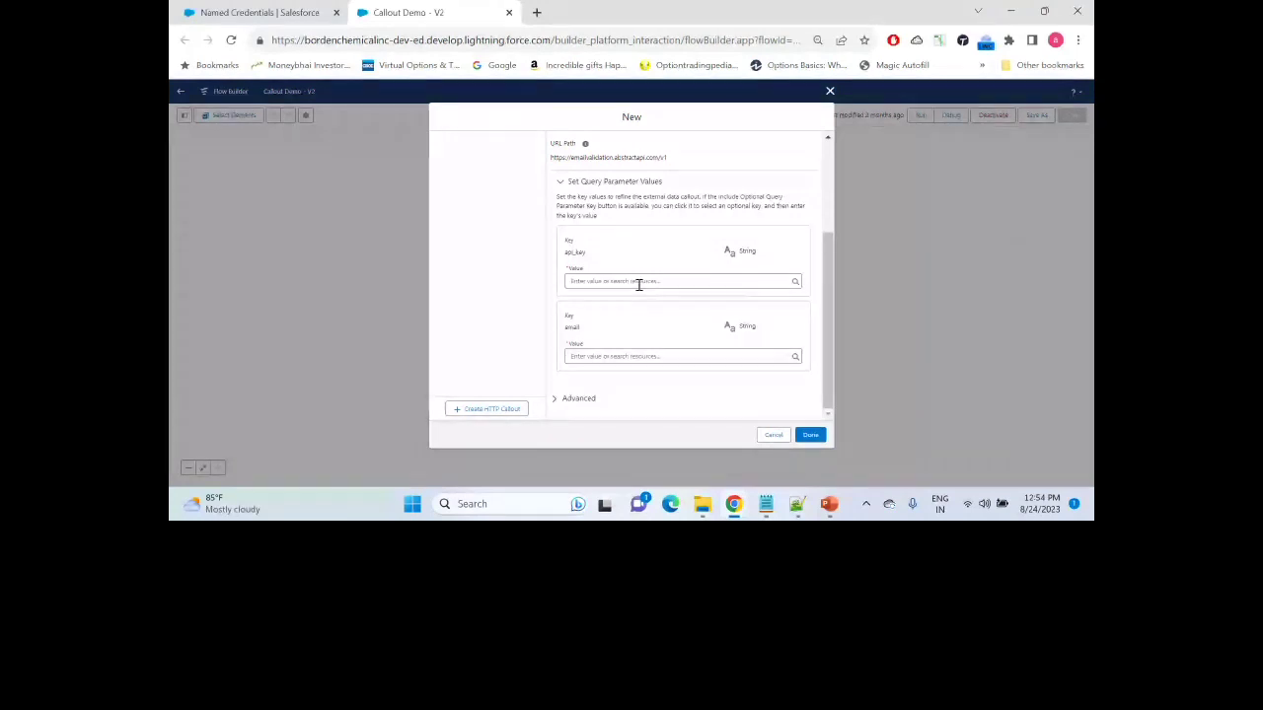
# Step: Copy the API key from the test URL on the Abstract API tester page
pyautogui.hotkey('alt', 'Tab')
pyautogui.hotkey('alt', 'Tab')
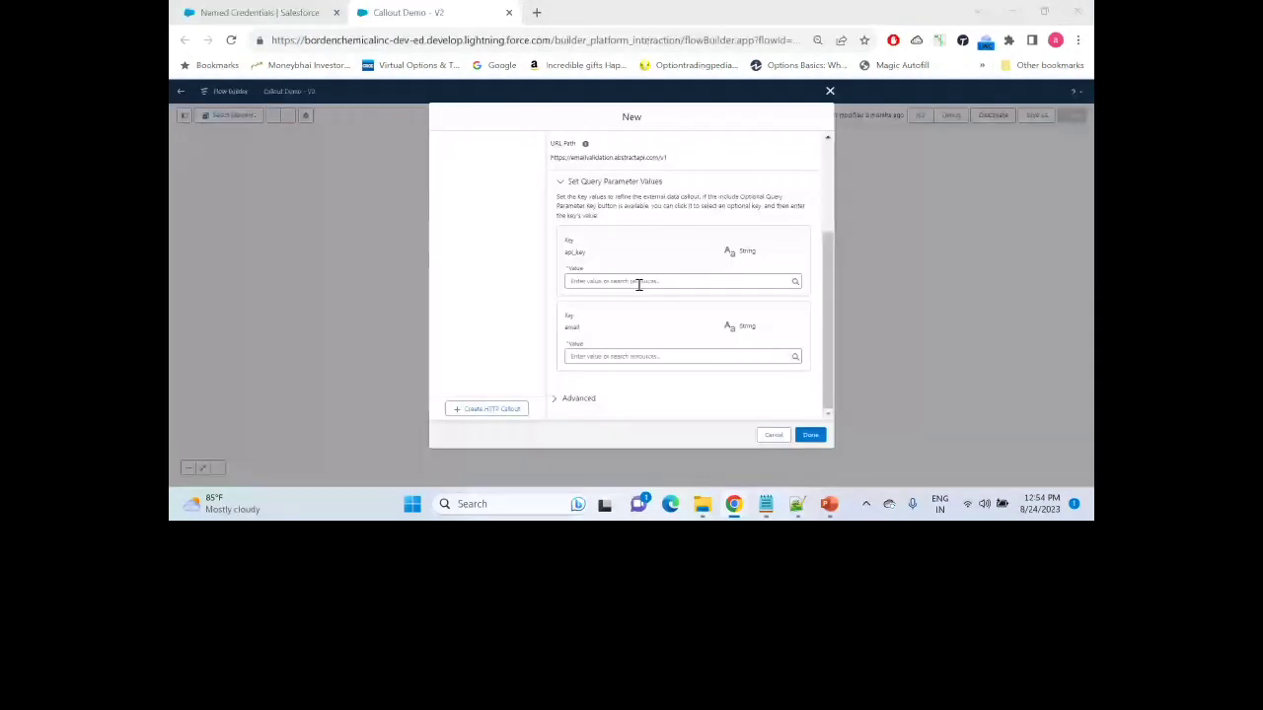
pyautogui.hotkey('alt', 'Tab')
pyautogui.hotkey('ctrl', 'shift', 'Tab')
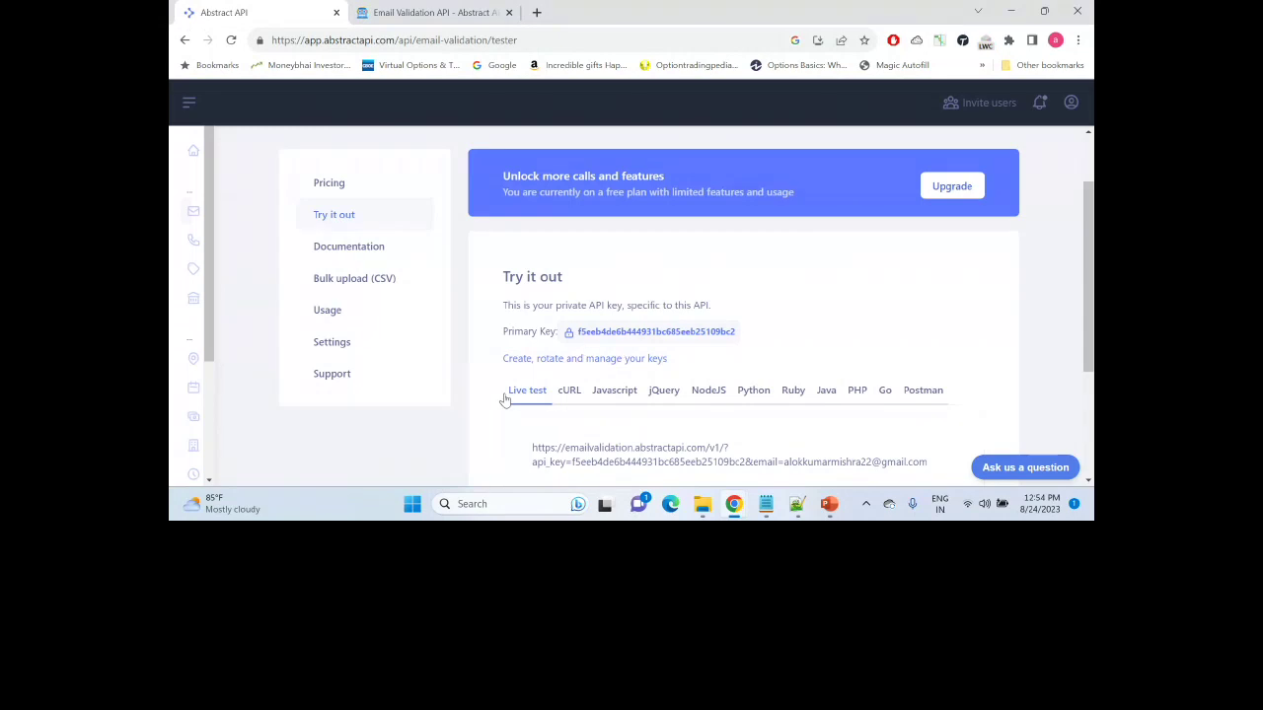
pyautogui.doubleClick(622, 462)
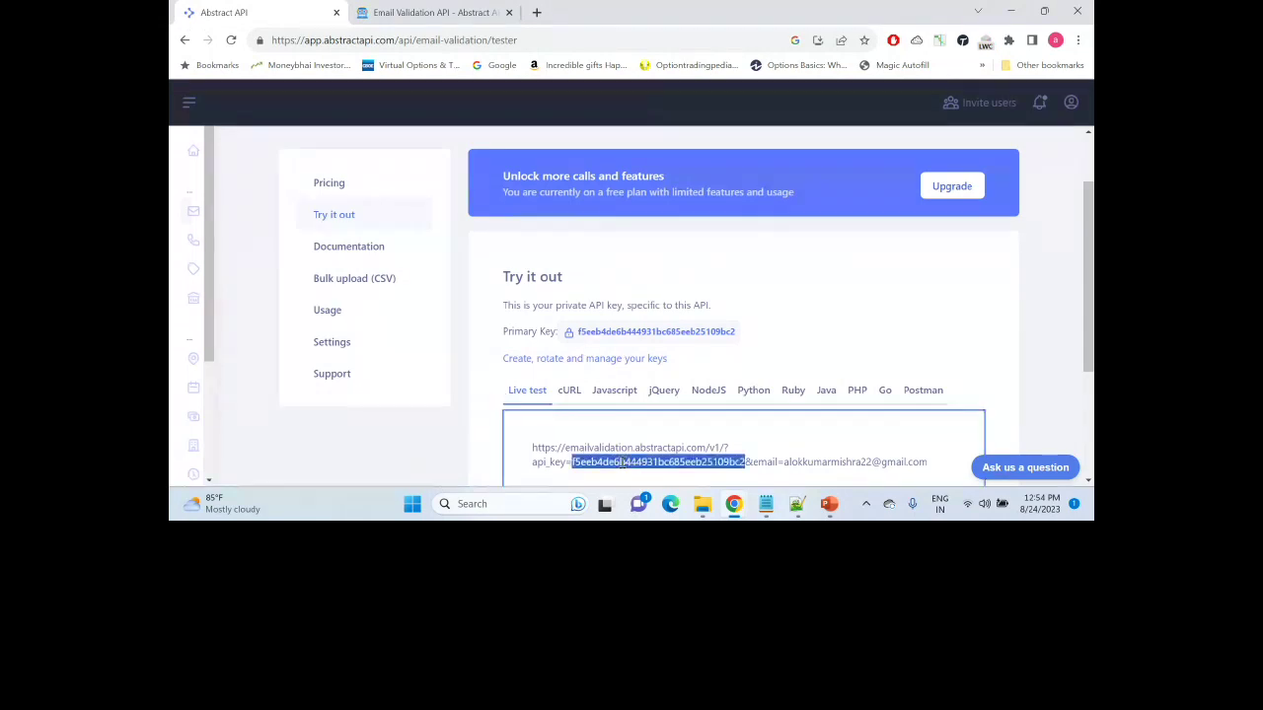
pyautogui.hotkey('alt', 'Tab')
# Step: Set the api_key value to the pasted API key and email to {!EmailAddress}, then finish the action
pyautogui.click(641, 282)
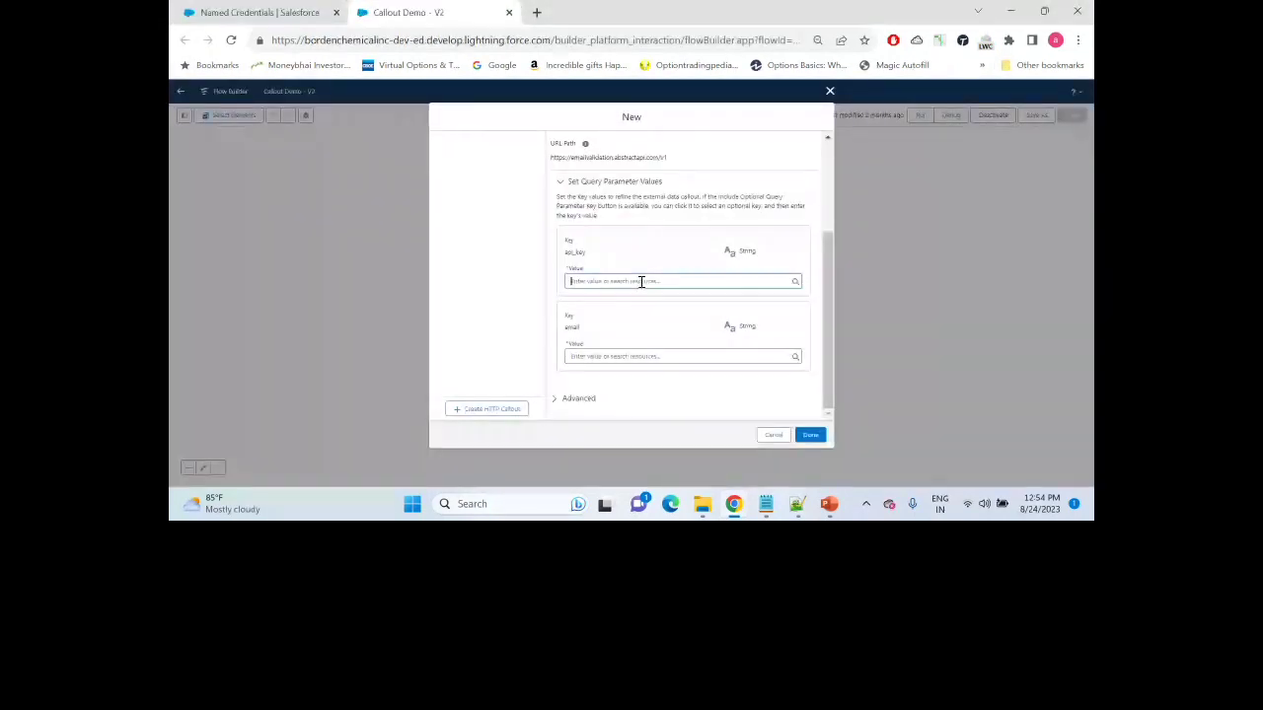
pyautogui.hotkey('ctrl', 'v')
pyautogui.click(614, 356)
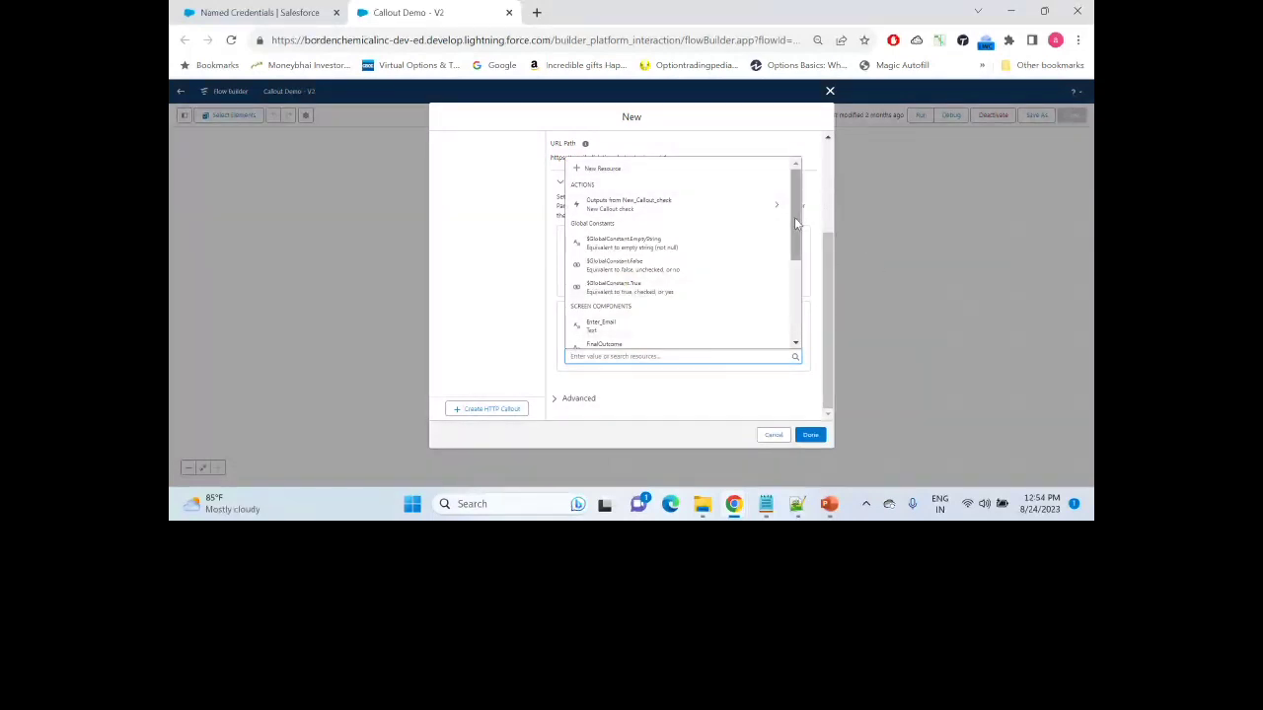
pyautogui.moveTo(798, 223); pyautogui.dragTo(797, 275)
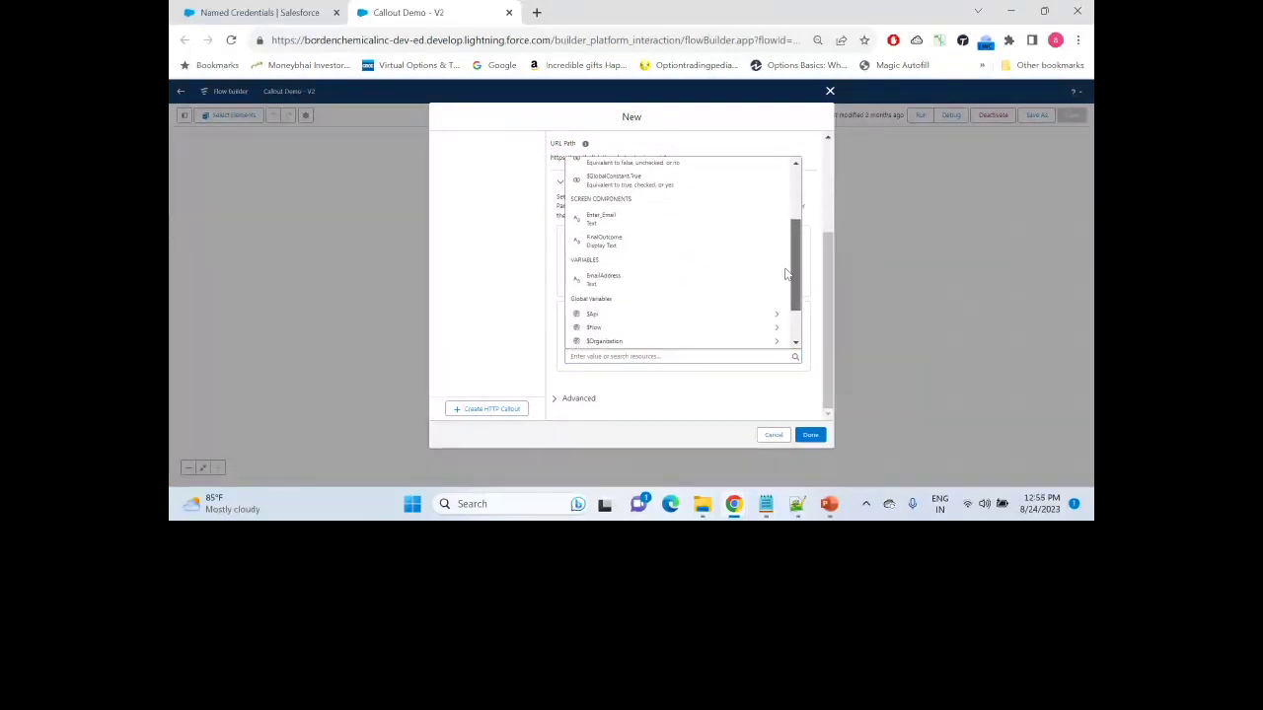
pyautogui.click(636, 278)
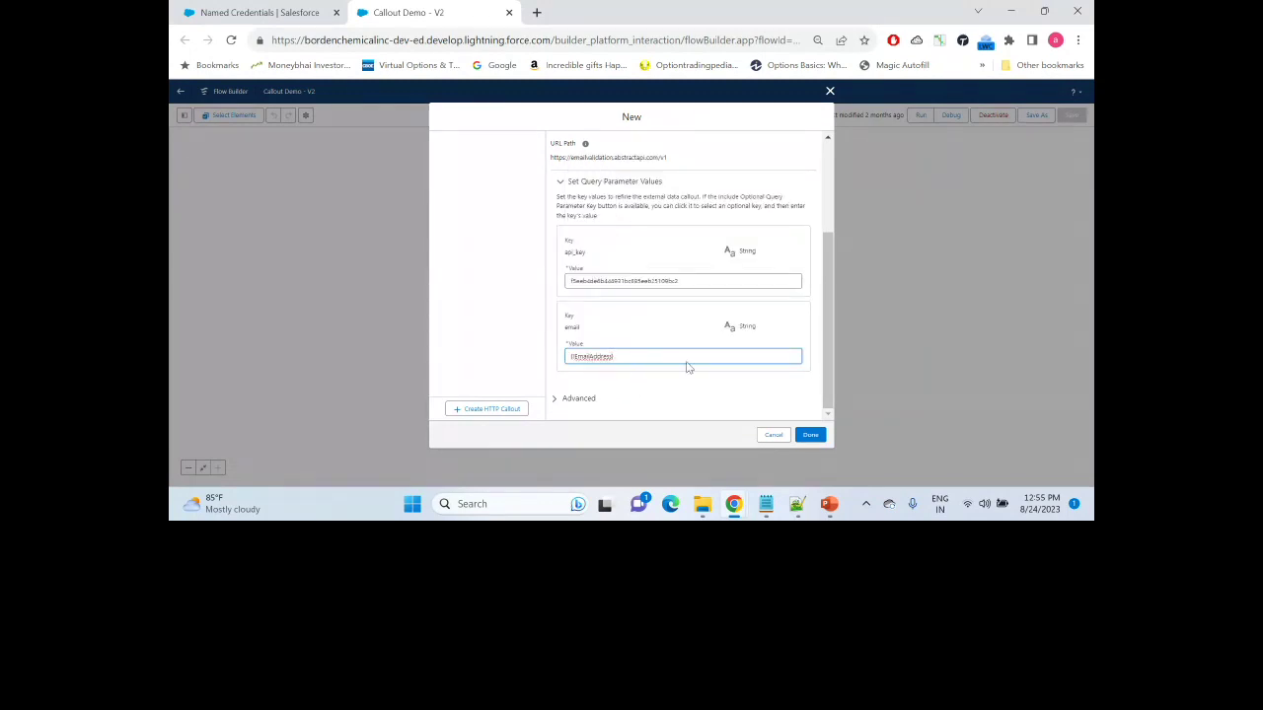
pyautogui.moveTo(826, 321); pyautogui.dragTo(828, 358)
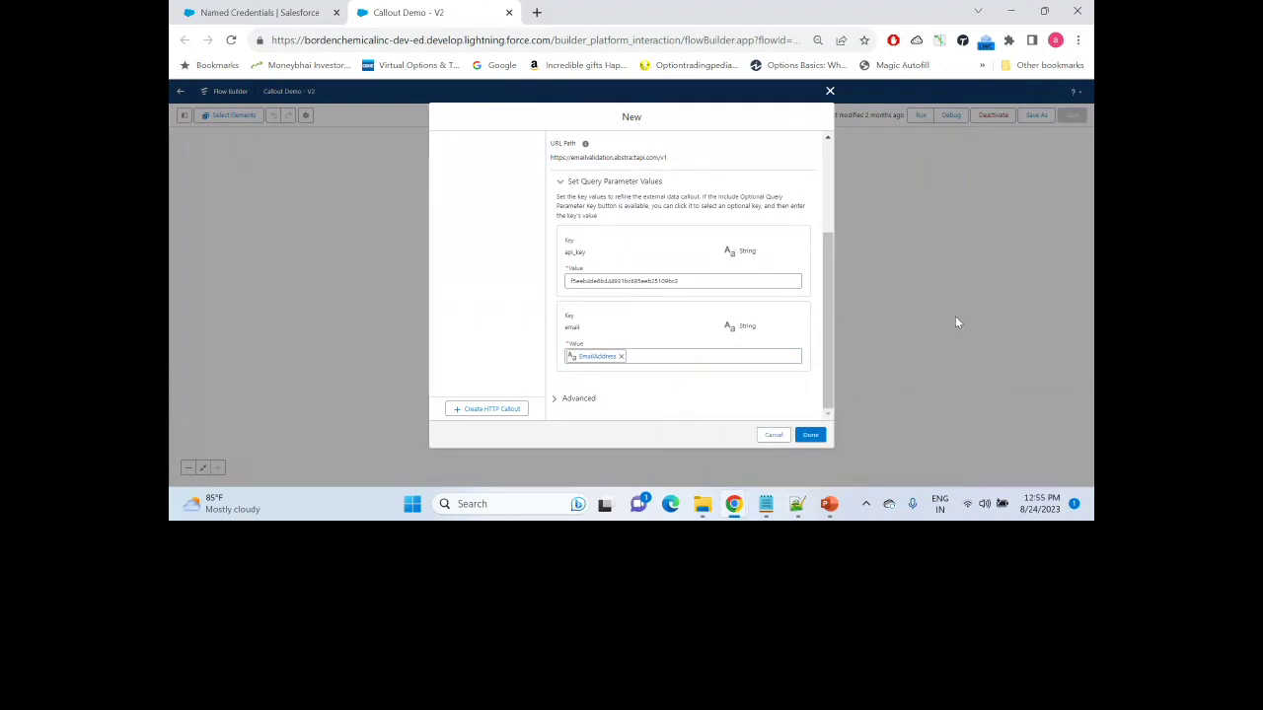
pyautogui.click(808, 437)
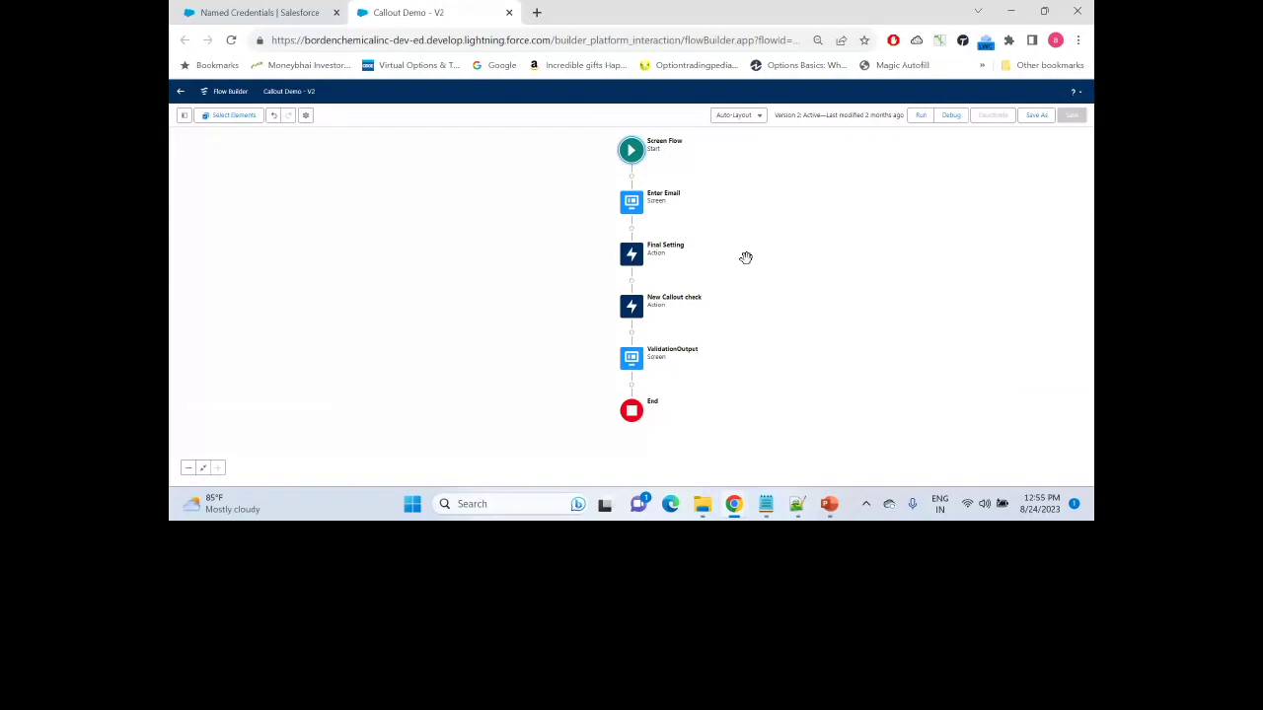
# Step: Edit the ValidationOutput screen and drag a Display Text component below the three output lines
pyautogui.click(631, 361)
pyautogui.click(631, 455)
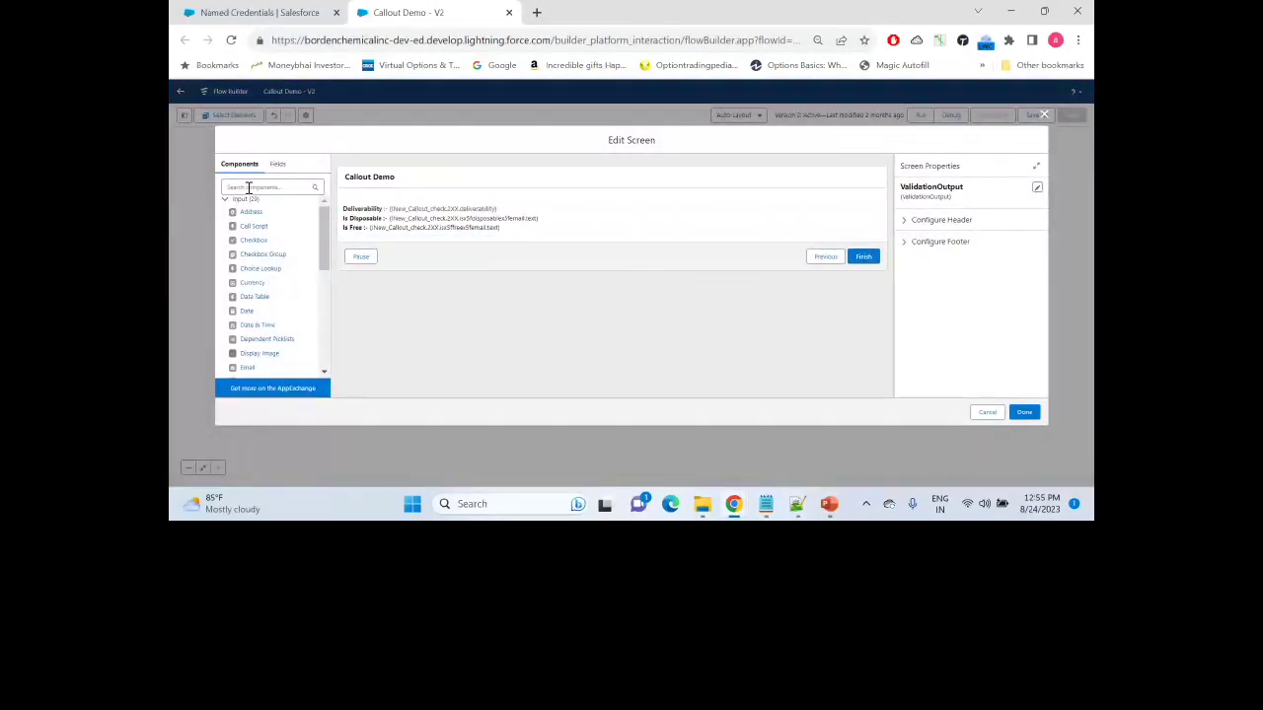
pyautogui.click(256, 186)
pyautogui.write('out')
pyautogui.press('BackSpace')
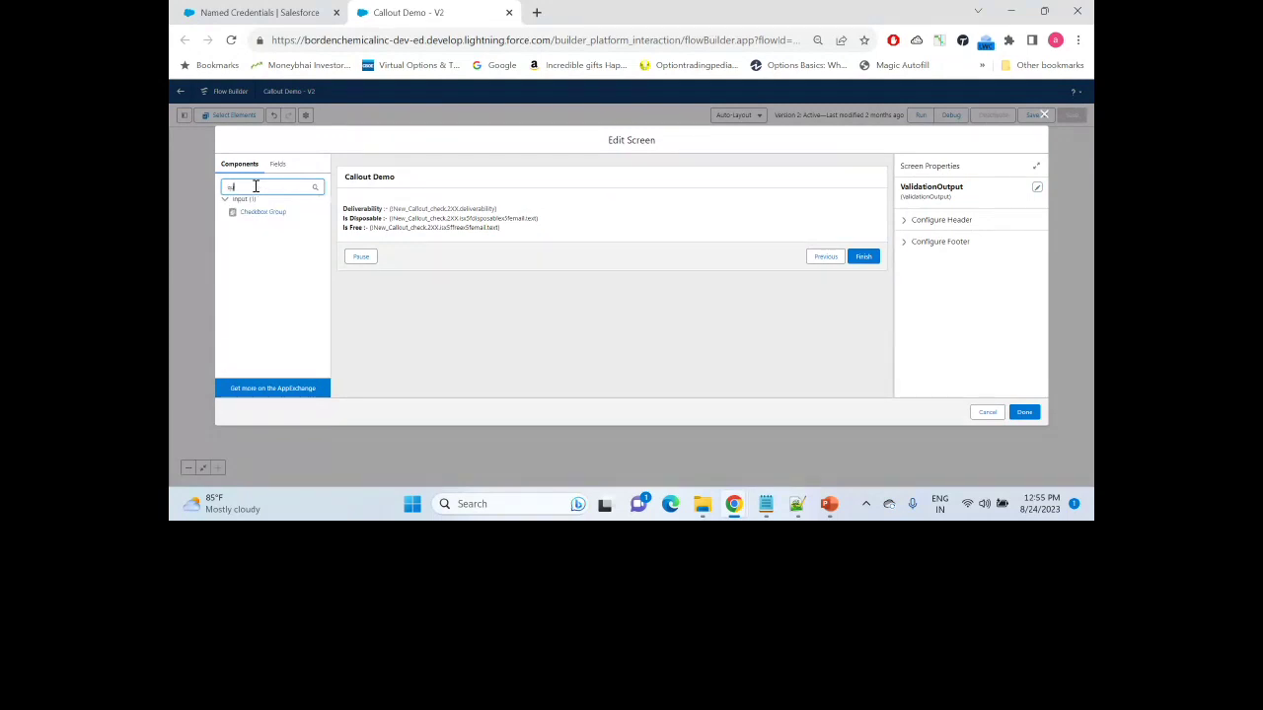
pyautogui.press('BackSpace')
pyautogui.press('BackSpace')
pyautogui.write('dis')
pyautogui.moveTo(257, 211); pyautogui.dragTo(421, 239)
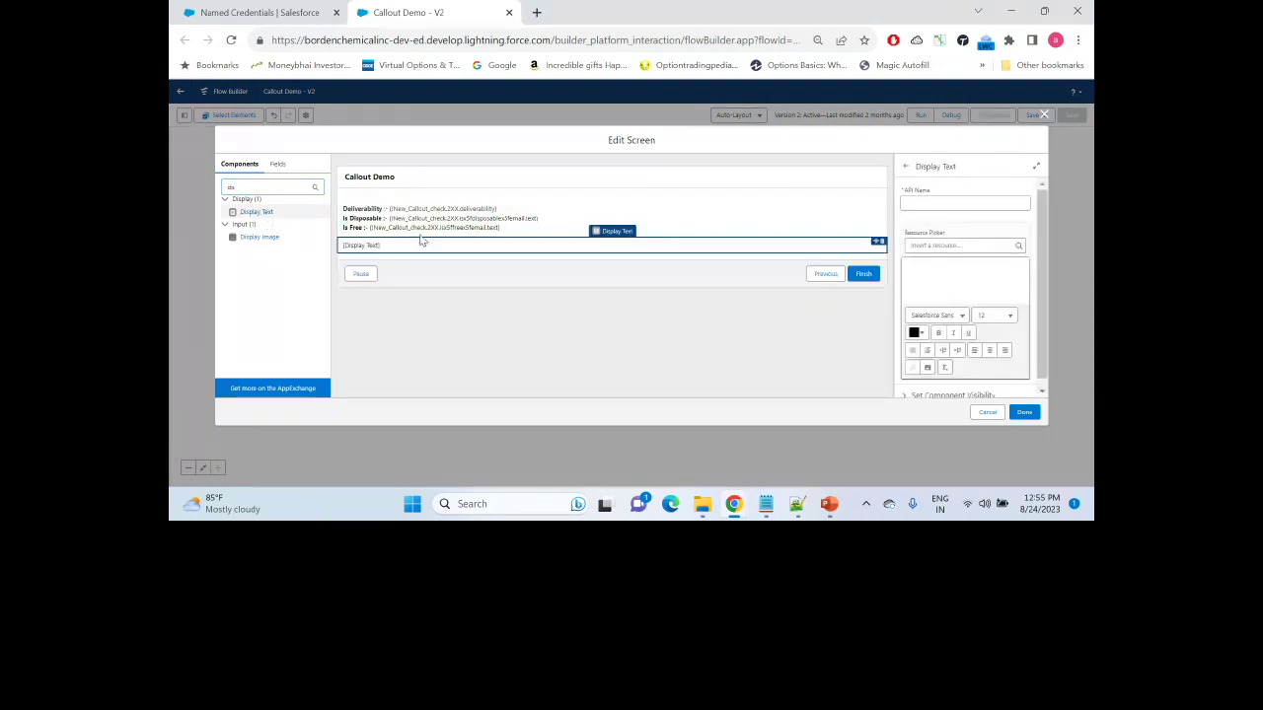
pyautogui.click(939, 245)
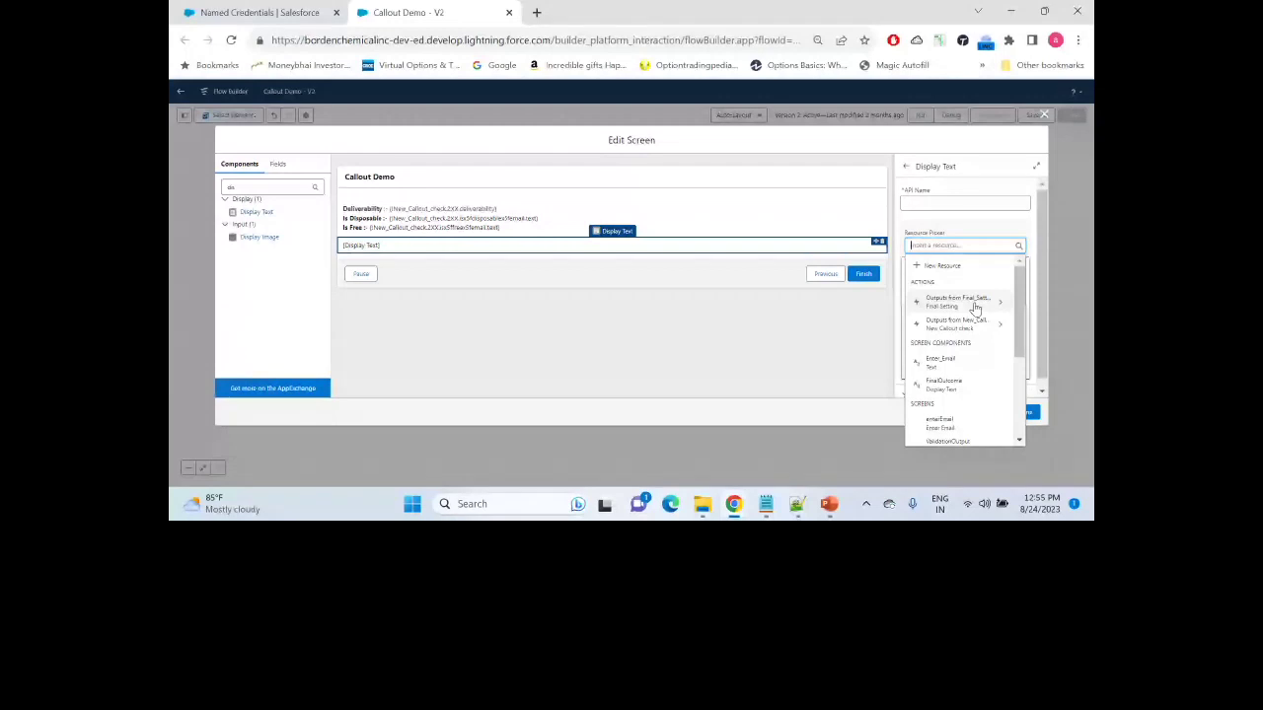
# Step: Insert {!Final_Setting.2XX.deliverability} into the display text, then delete the extra Display Text component
pyautogui.click(975, 307)
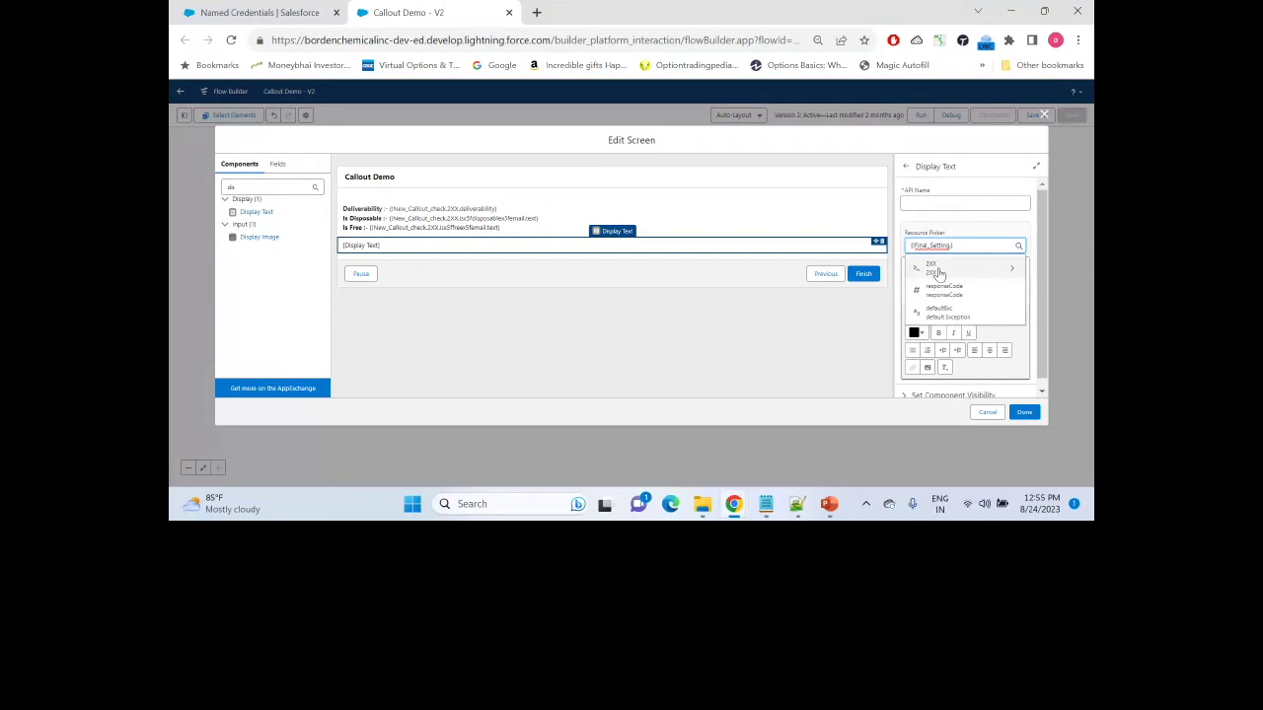
pyautogui.click(937, 274)
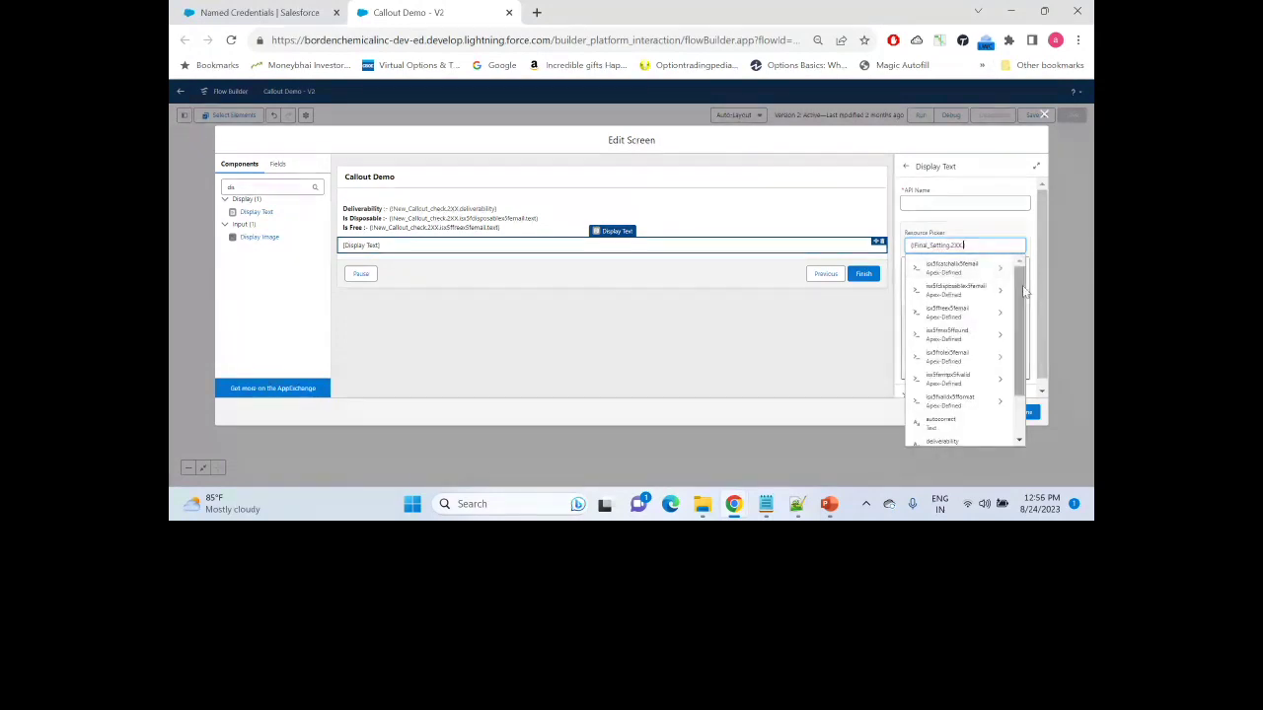
pyautogui.moveTo(1020, 282); pyautogui.dragTo(1020, 327)
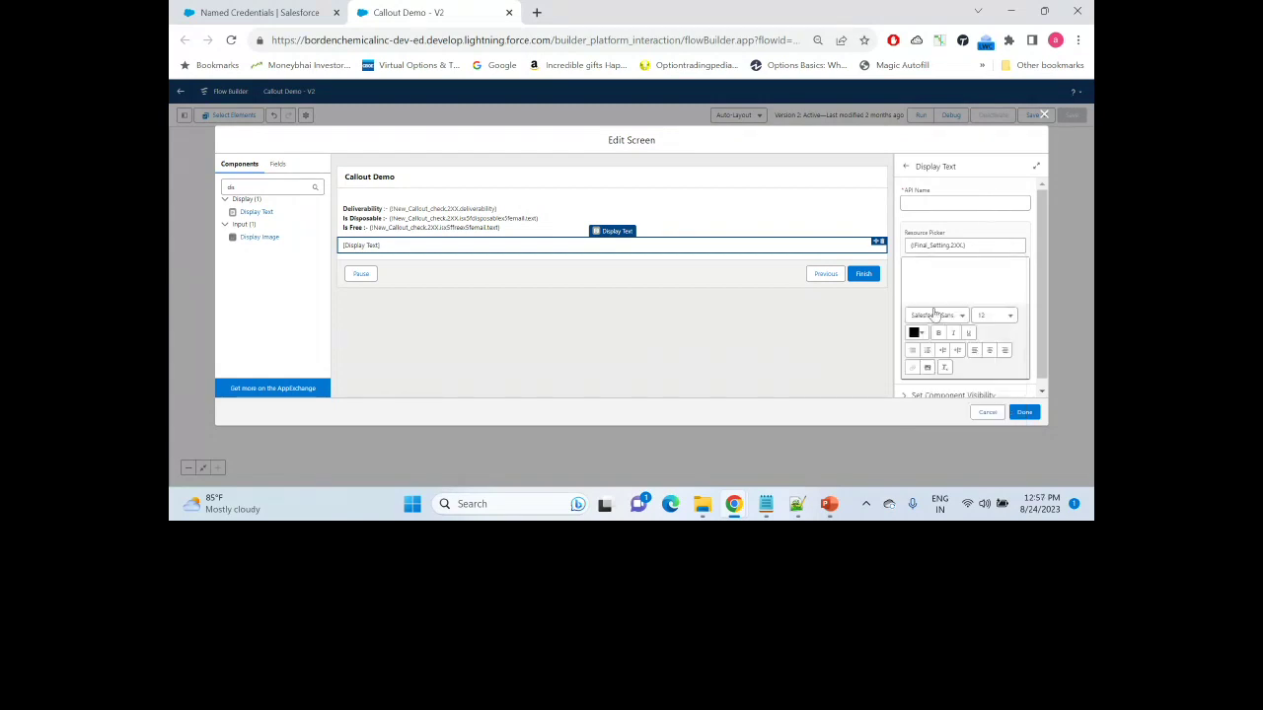
pyautogui.click(983, 248)
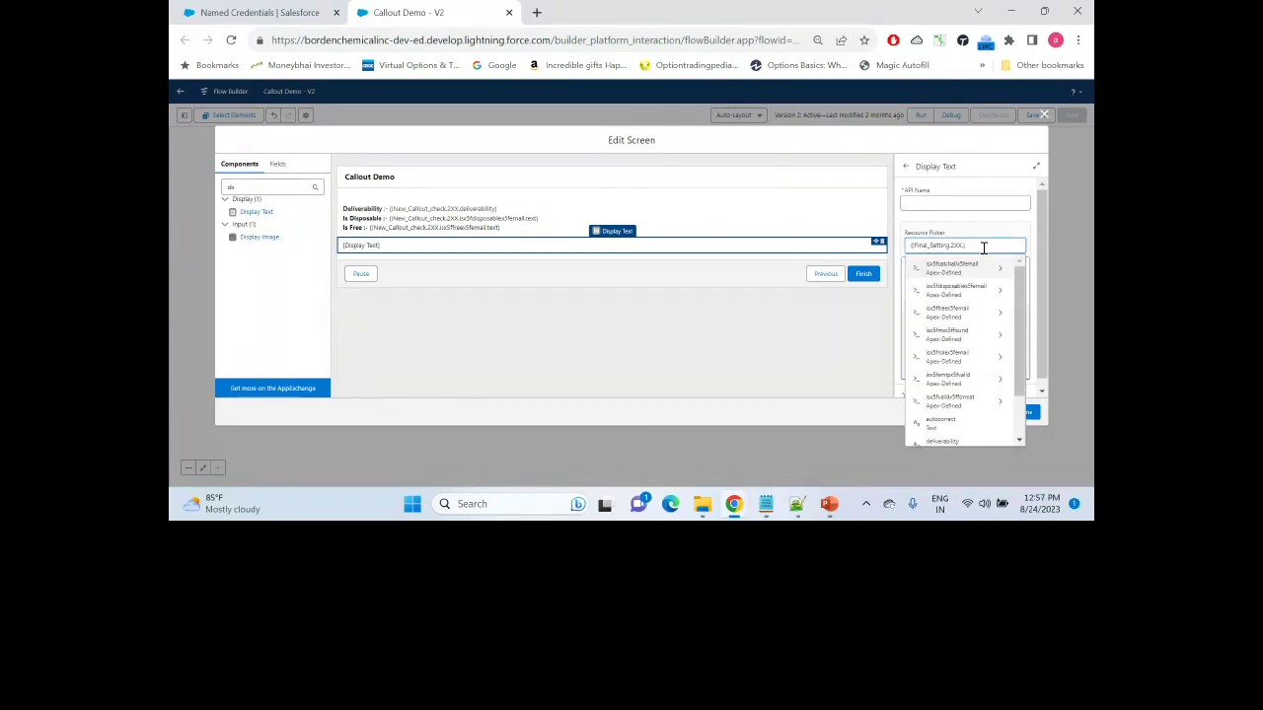
pyautogui.click(940, 443)
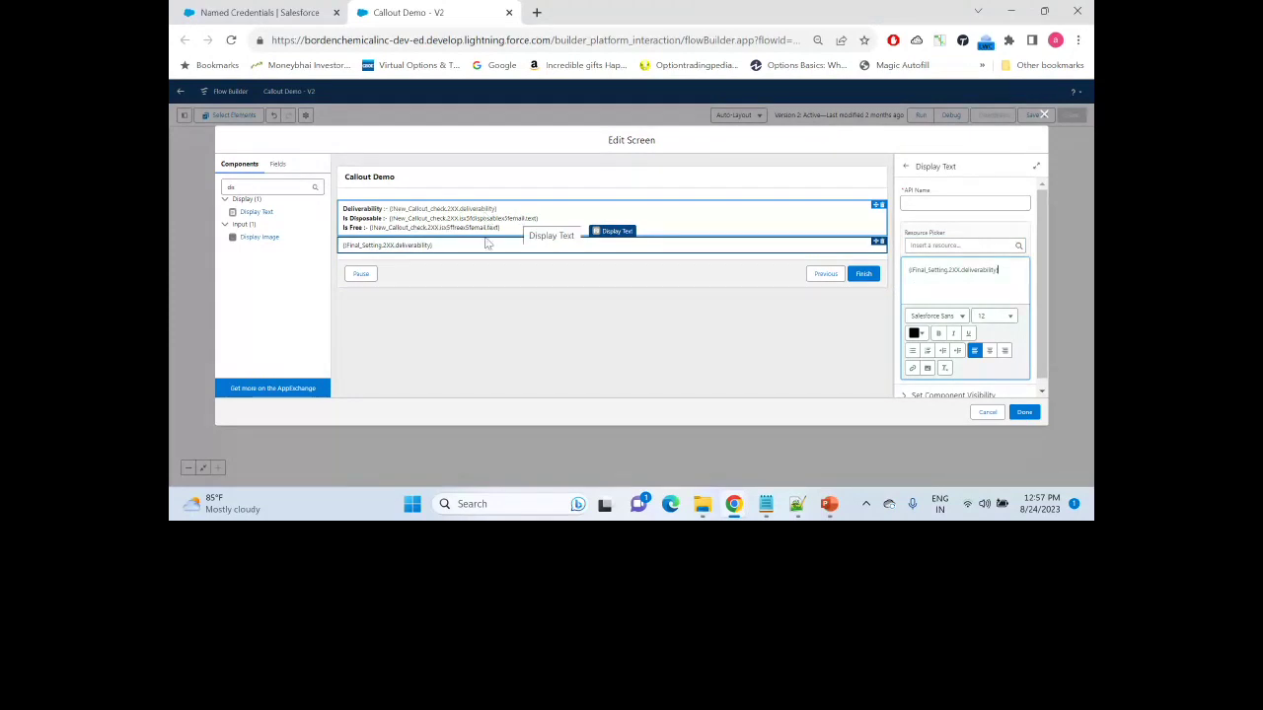
pyautogui.click(877, 242)
pyautogui.click(708, 304)
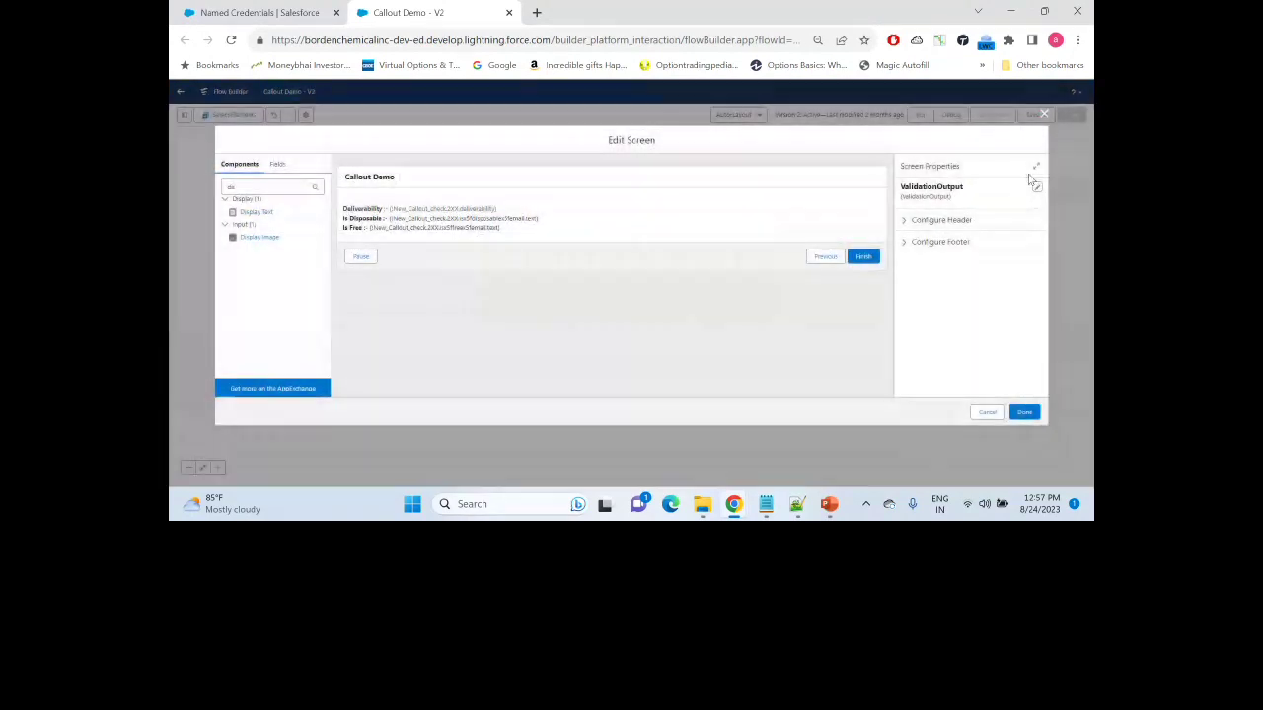
# Step: Close the screen editor, reload Flow Builder discarding unsaved changes, dismiss both errors, and start Debug
pyautogui.click(1044, 114)
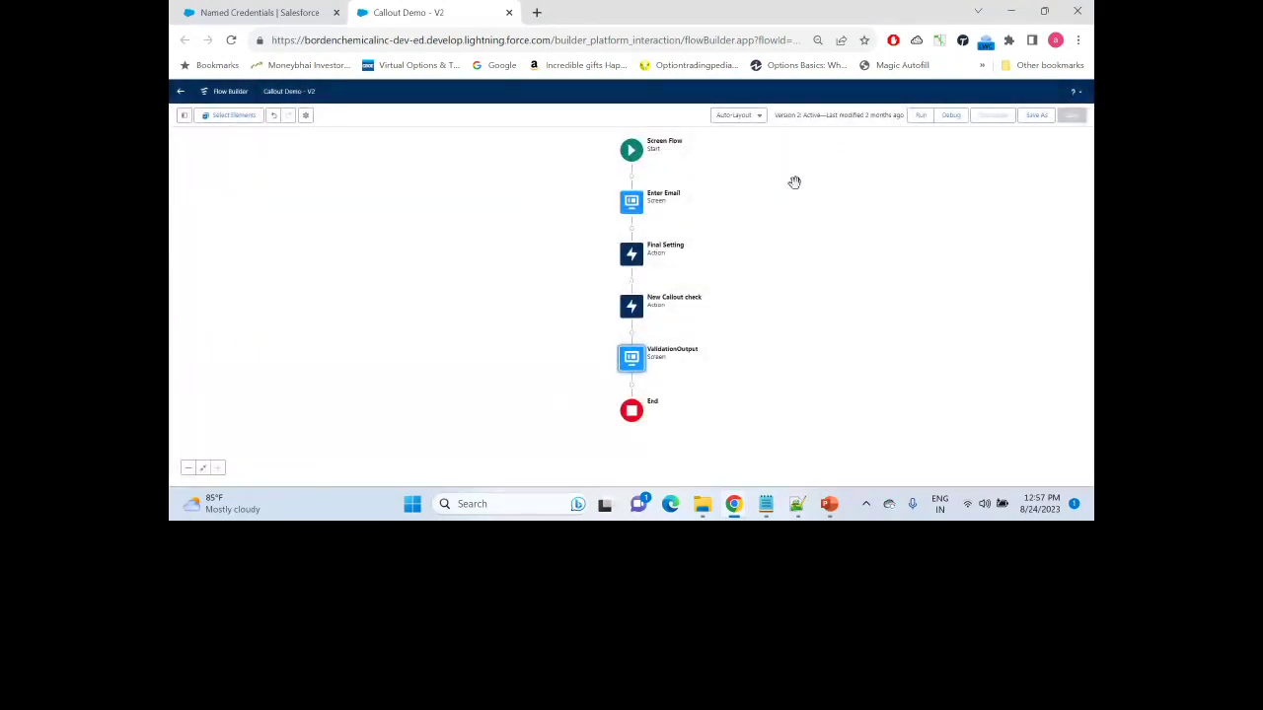
pyautogui.click(503, 41)
pyautogui.press('Return')
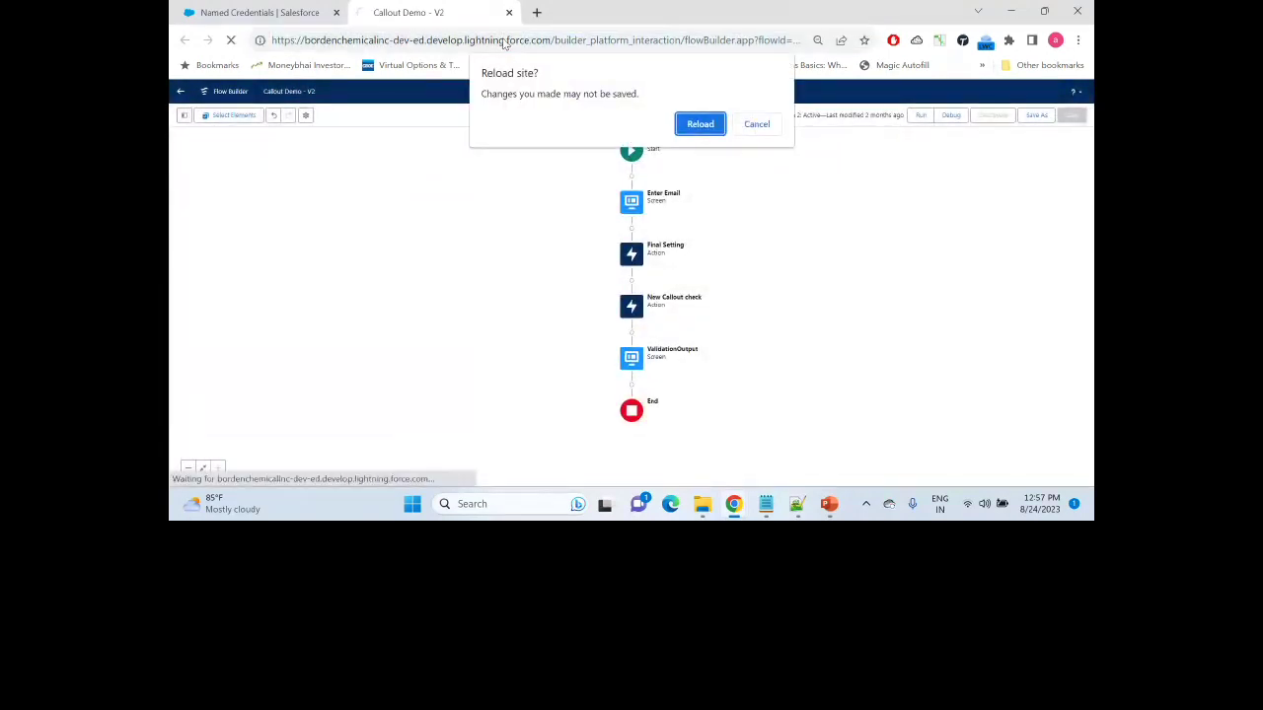
pyautogui.click(700, 124)
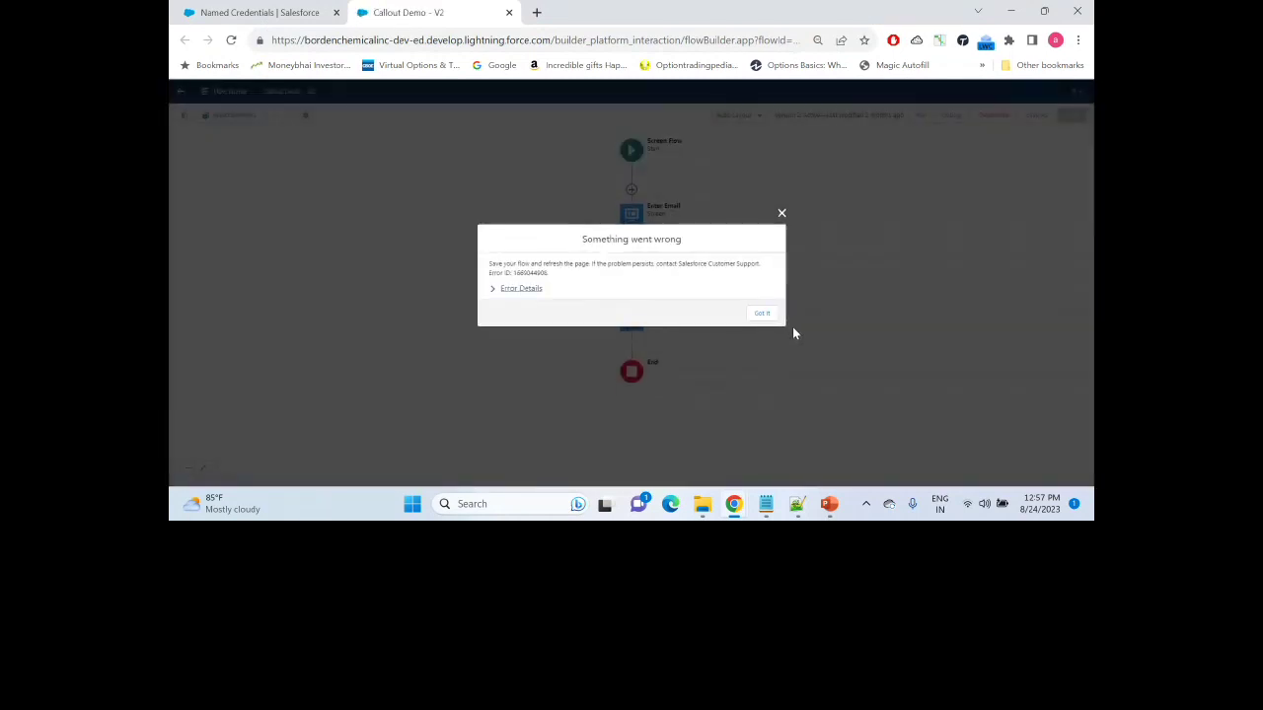
pyautogui.click(761, 312)
pyautogui.click(764, 299)
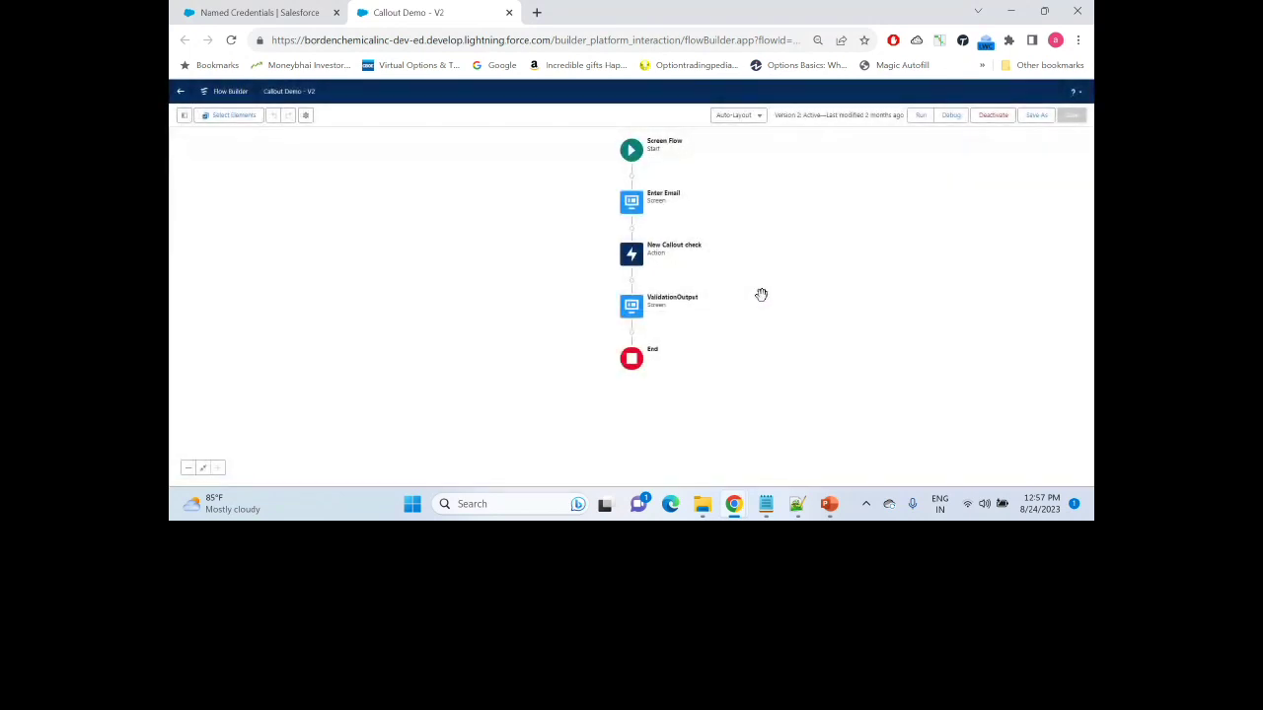
pyautogui.click(950, 116)
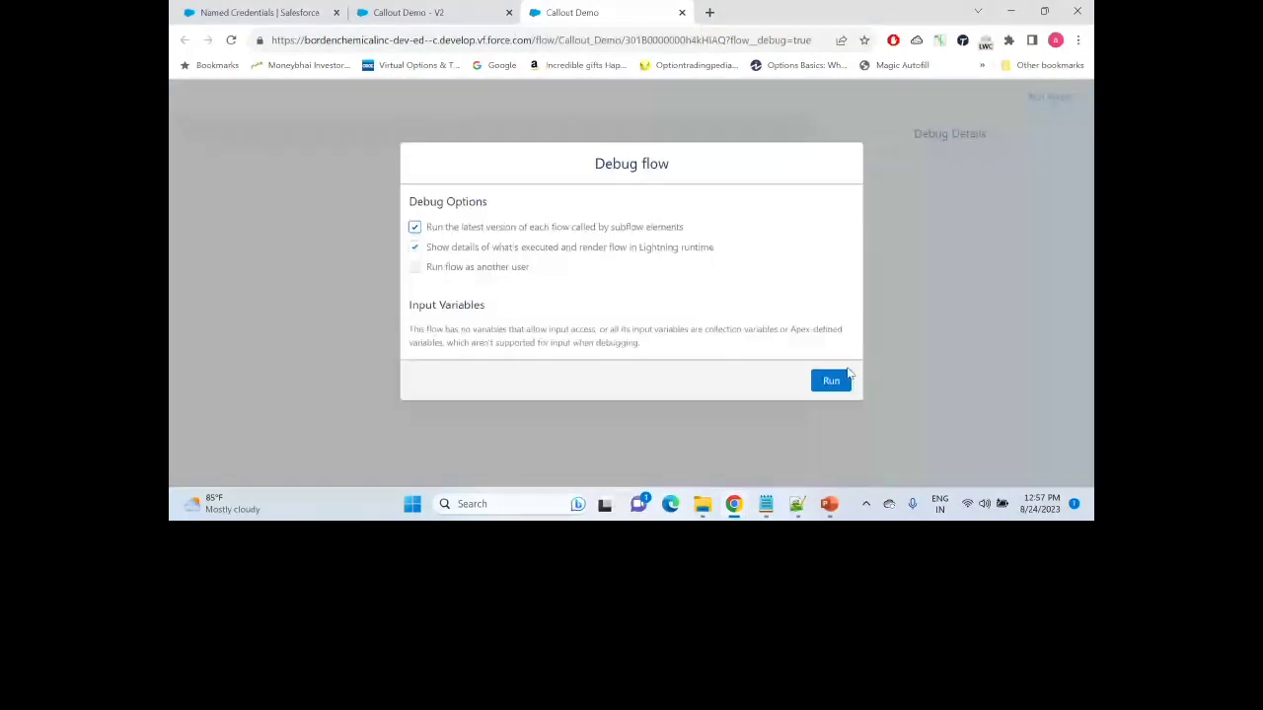
pyautogui.click(834, 383)
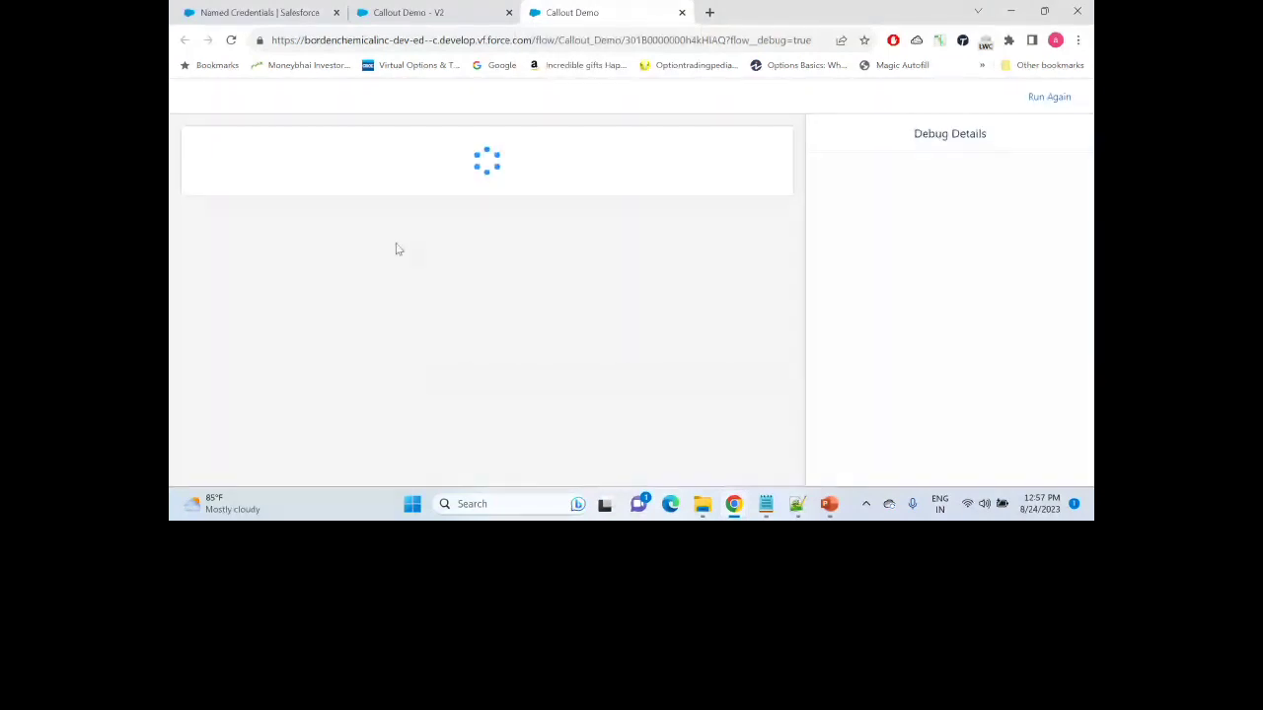
pyautogui.click(264, 191)
pyautogui.write('t')
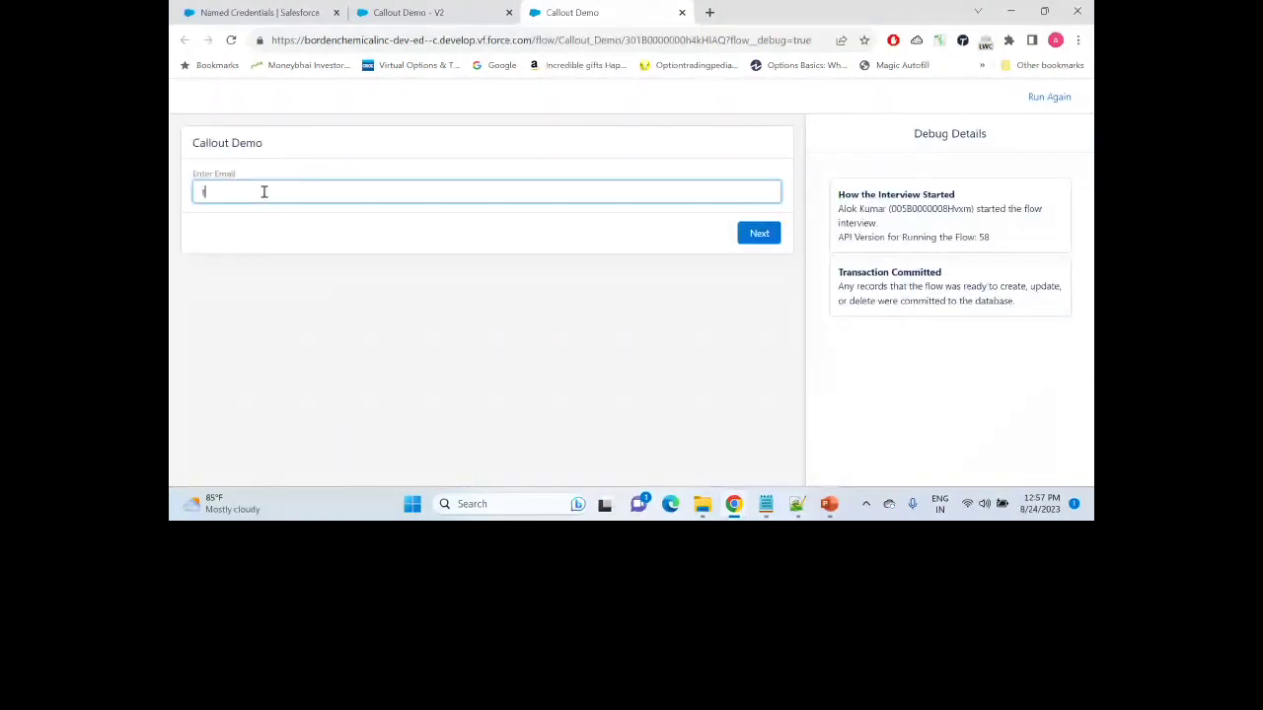
pyautogui.write('est@test.com')
pyautogui.click(761, 239)
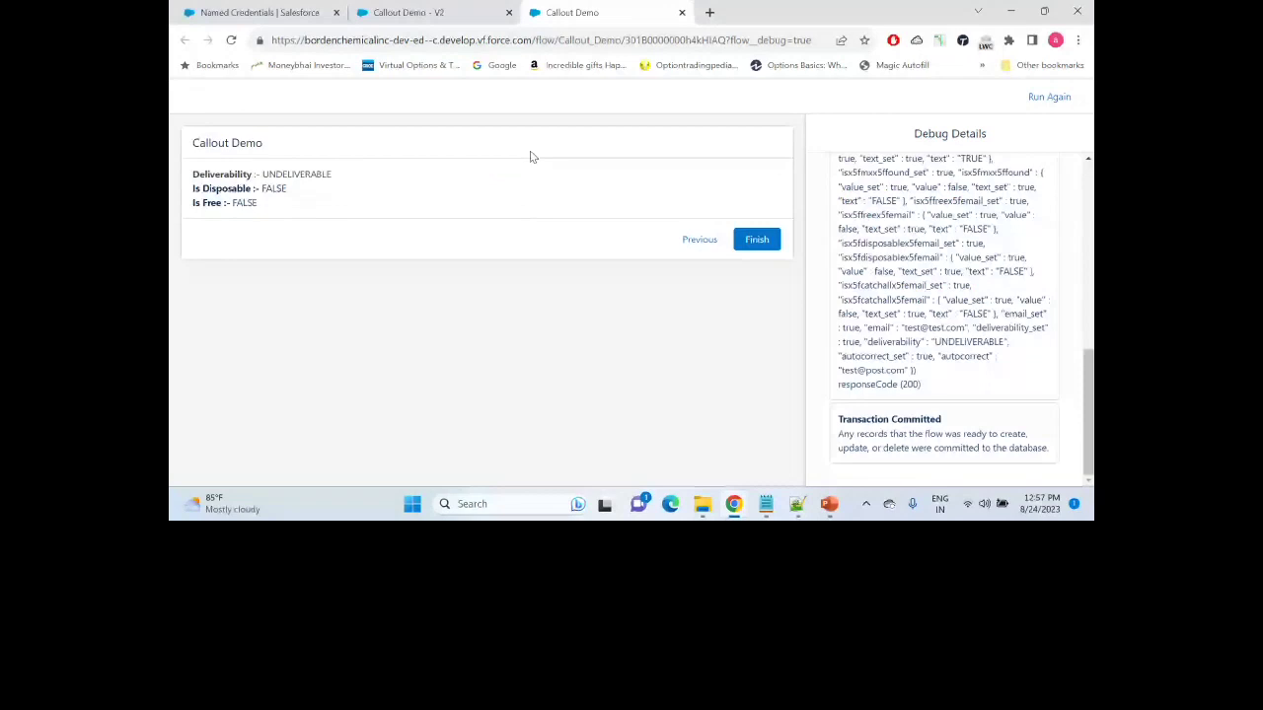
pyautogui.moveTo(1085, 379); pyautogui.dragTo(1089, 321)
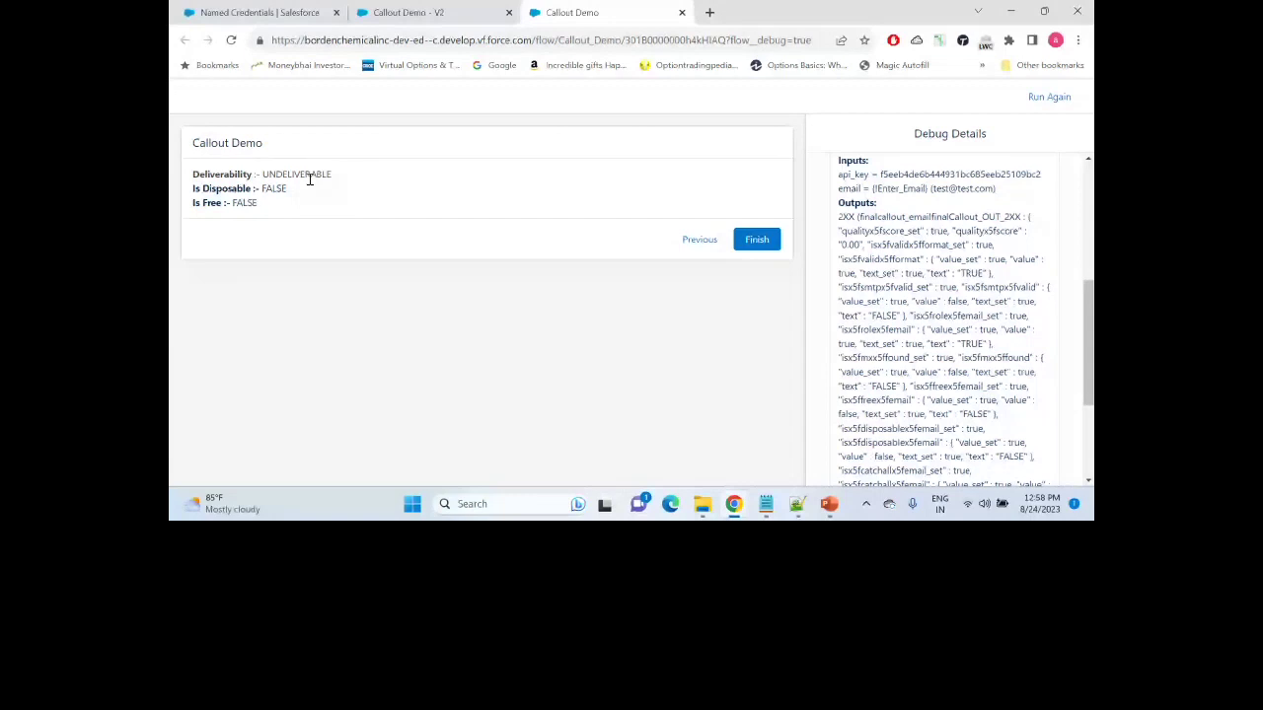
pyautogui.doubleClick(217, 174)
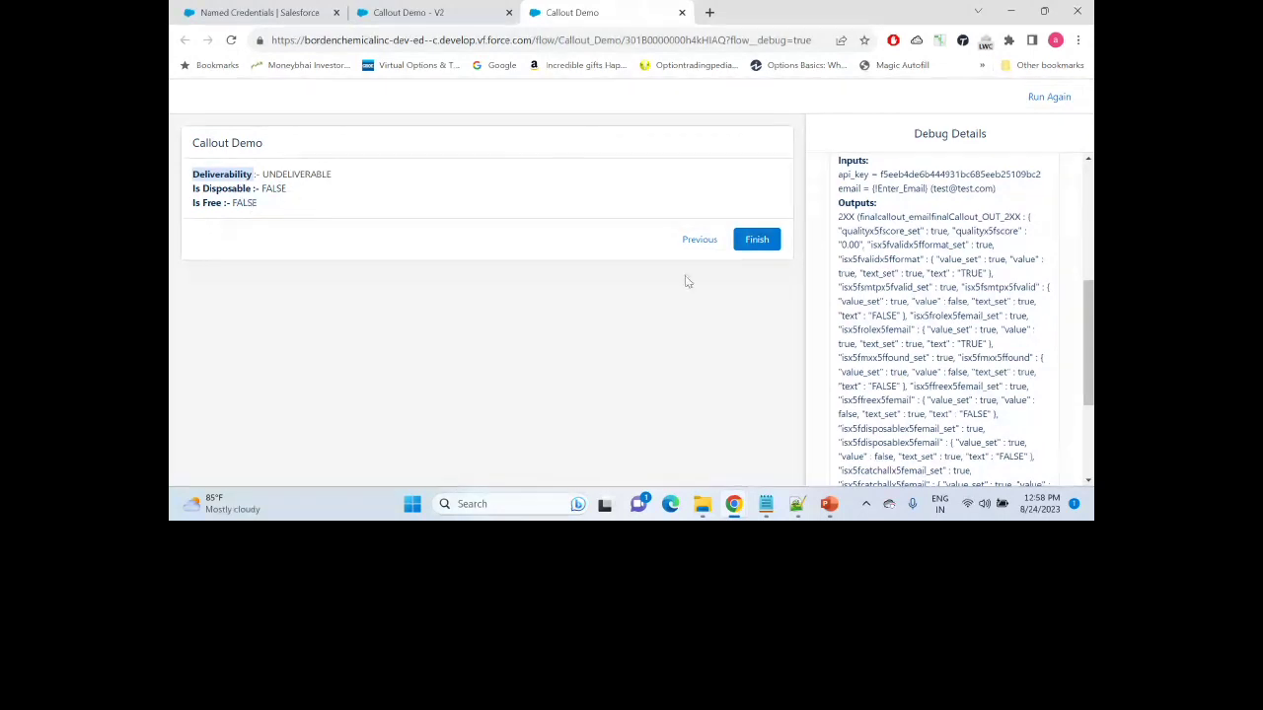
pyautogui.click(698, 242)
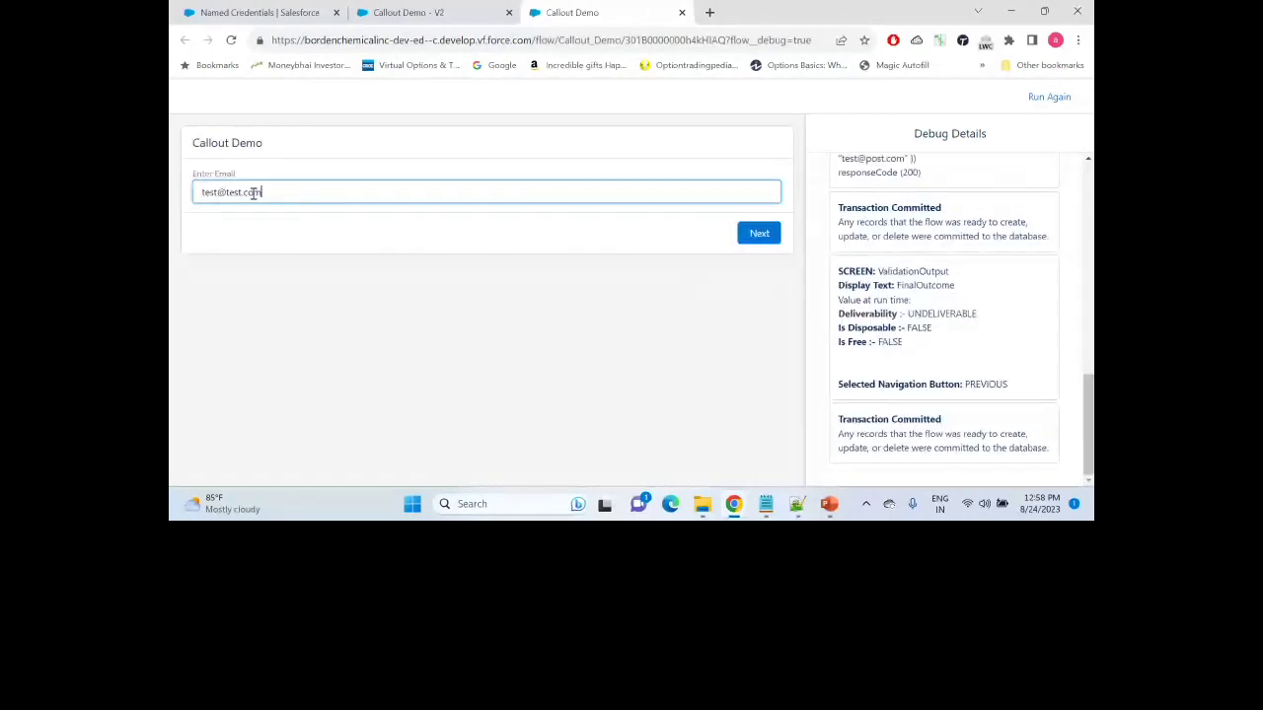
# Step: Replace the email in Enter Email with a real personal Gmail address and submit it
pyautogui.moveTo(262, 193); pyautogui.dragTo(185, 206)
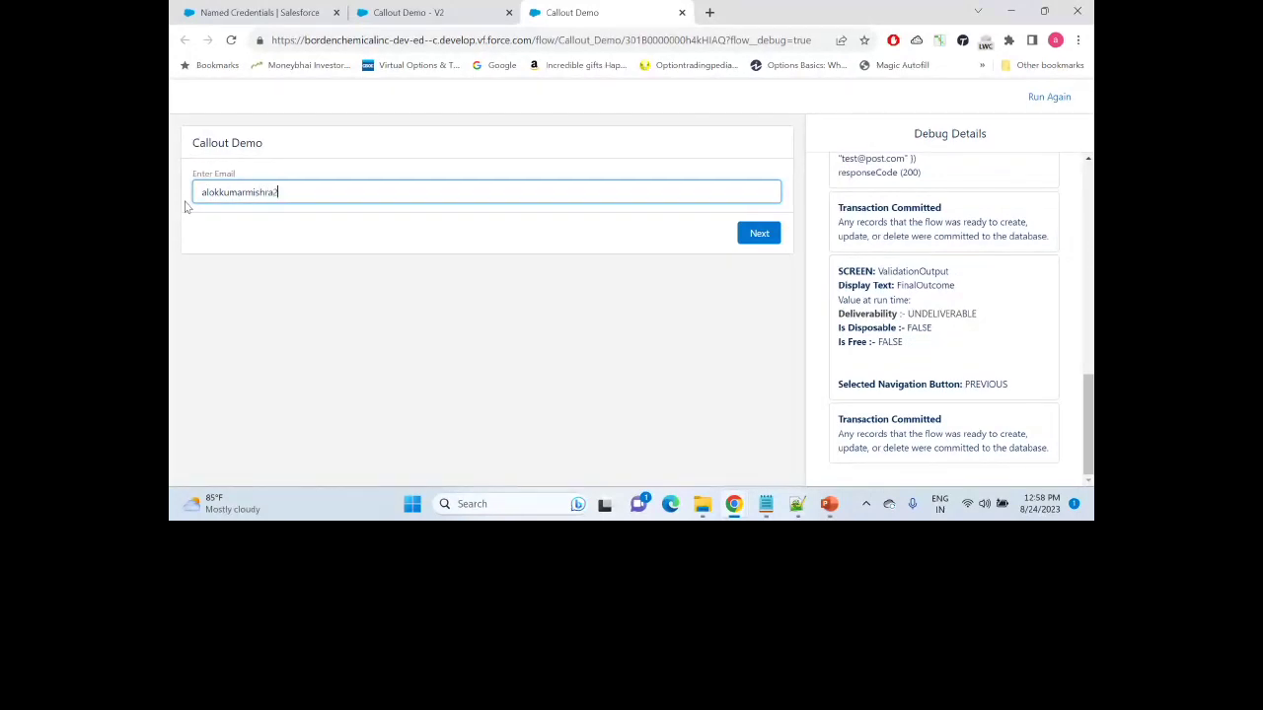
pyautogui.click(760, 237)
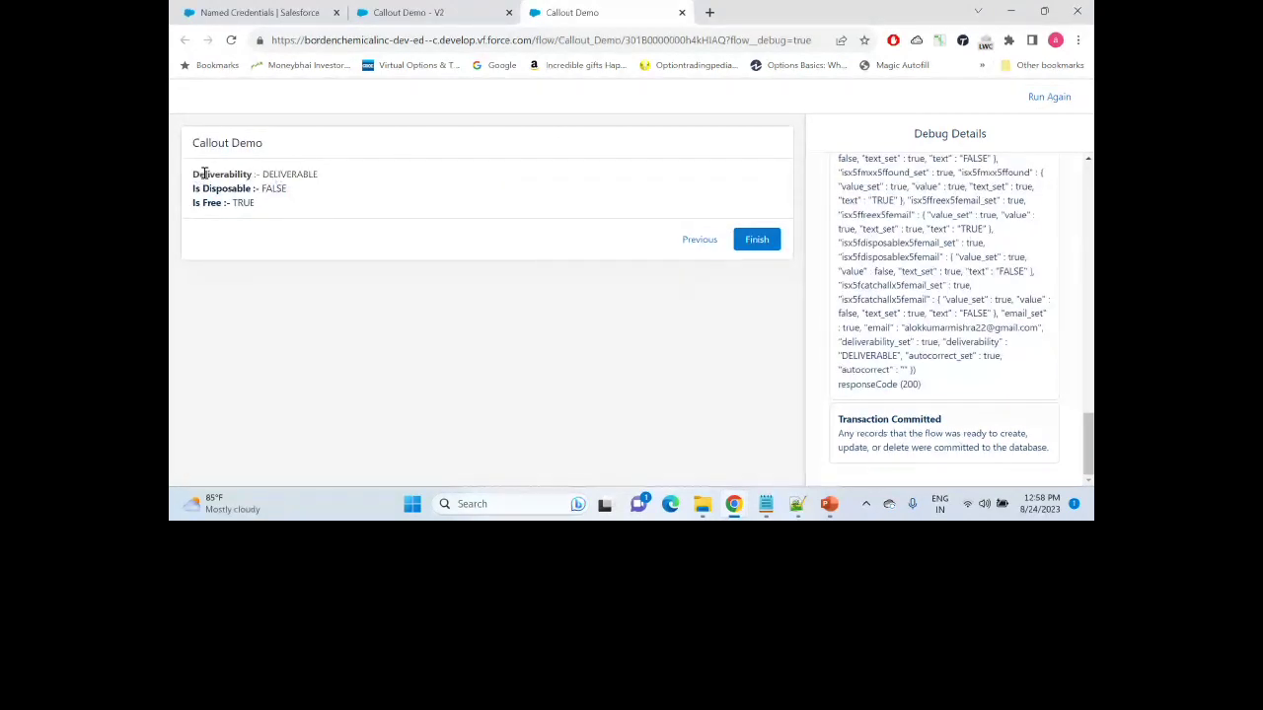
# Step: Highlight the DELIVERABLE and Is Free TRUE results in the debug output
pyautogui.doubleClick(301, 173)
pyautogui.click(371, 193)
pyautogui.doubleClick(243, 202)
pyautogui.click(947, 391)
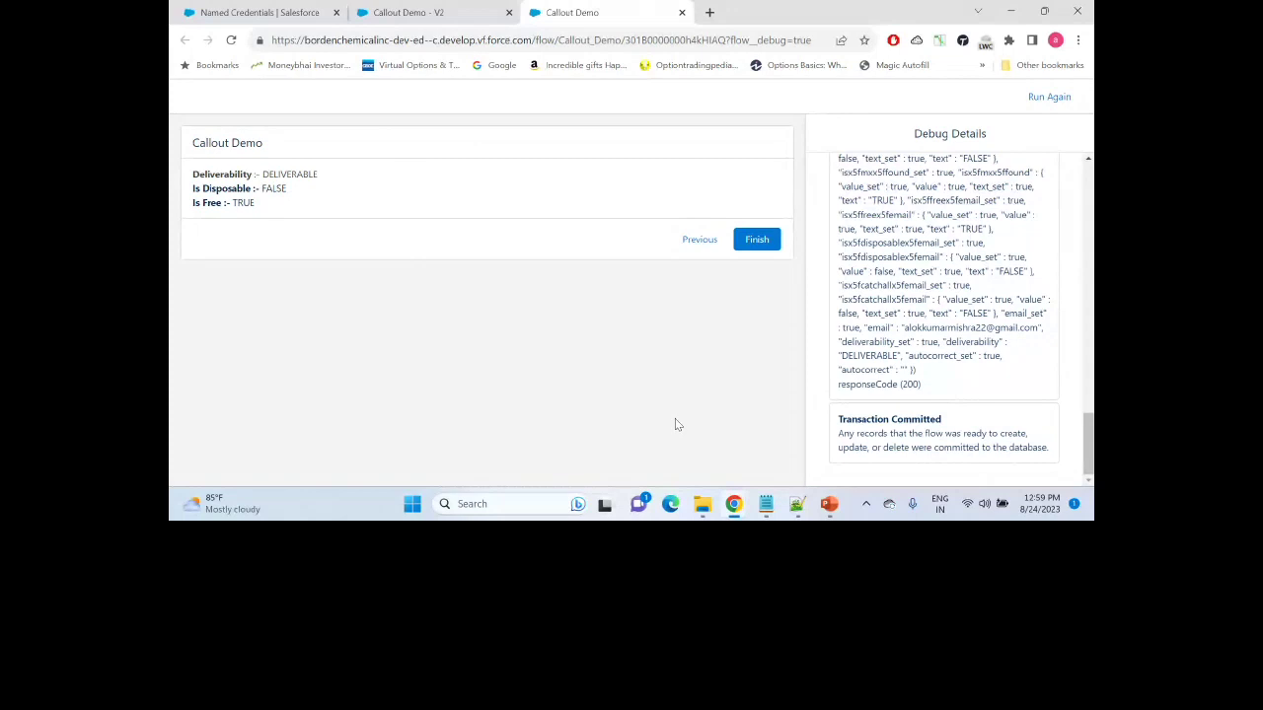
pyautogui.hotkey('alt', 'Tab')
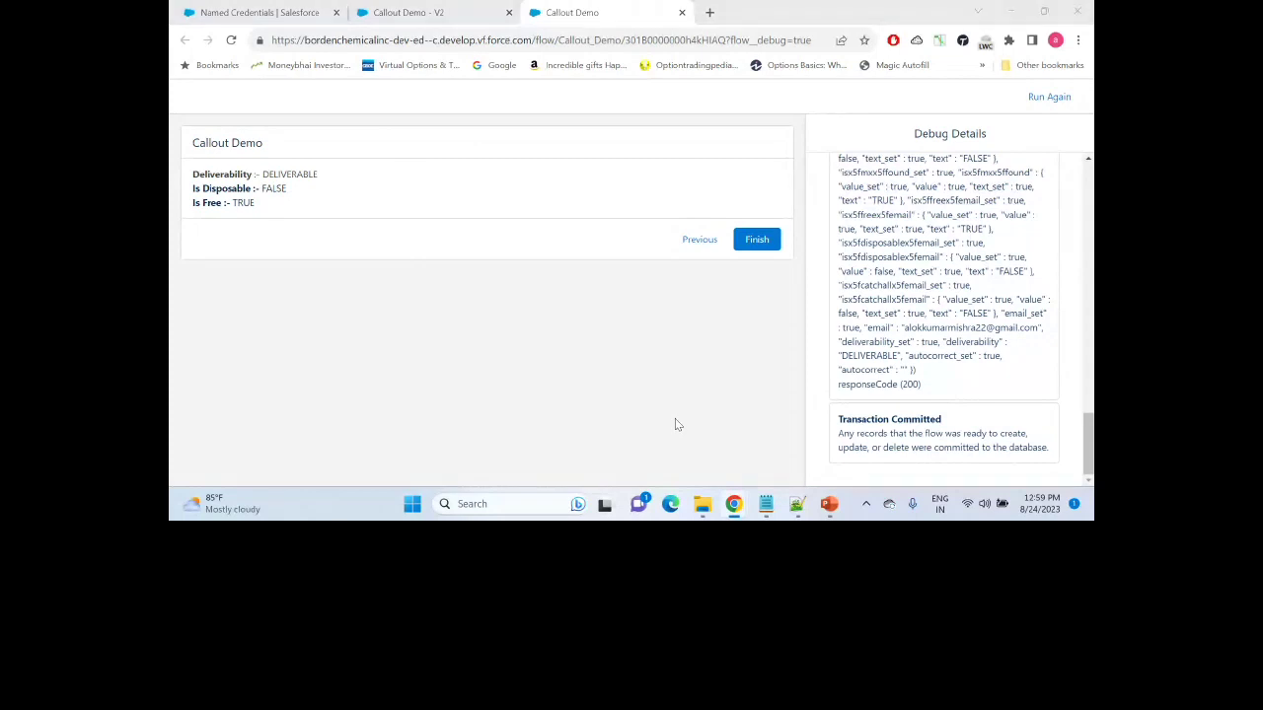